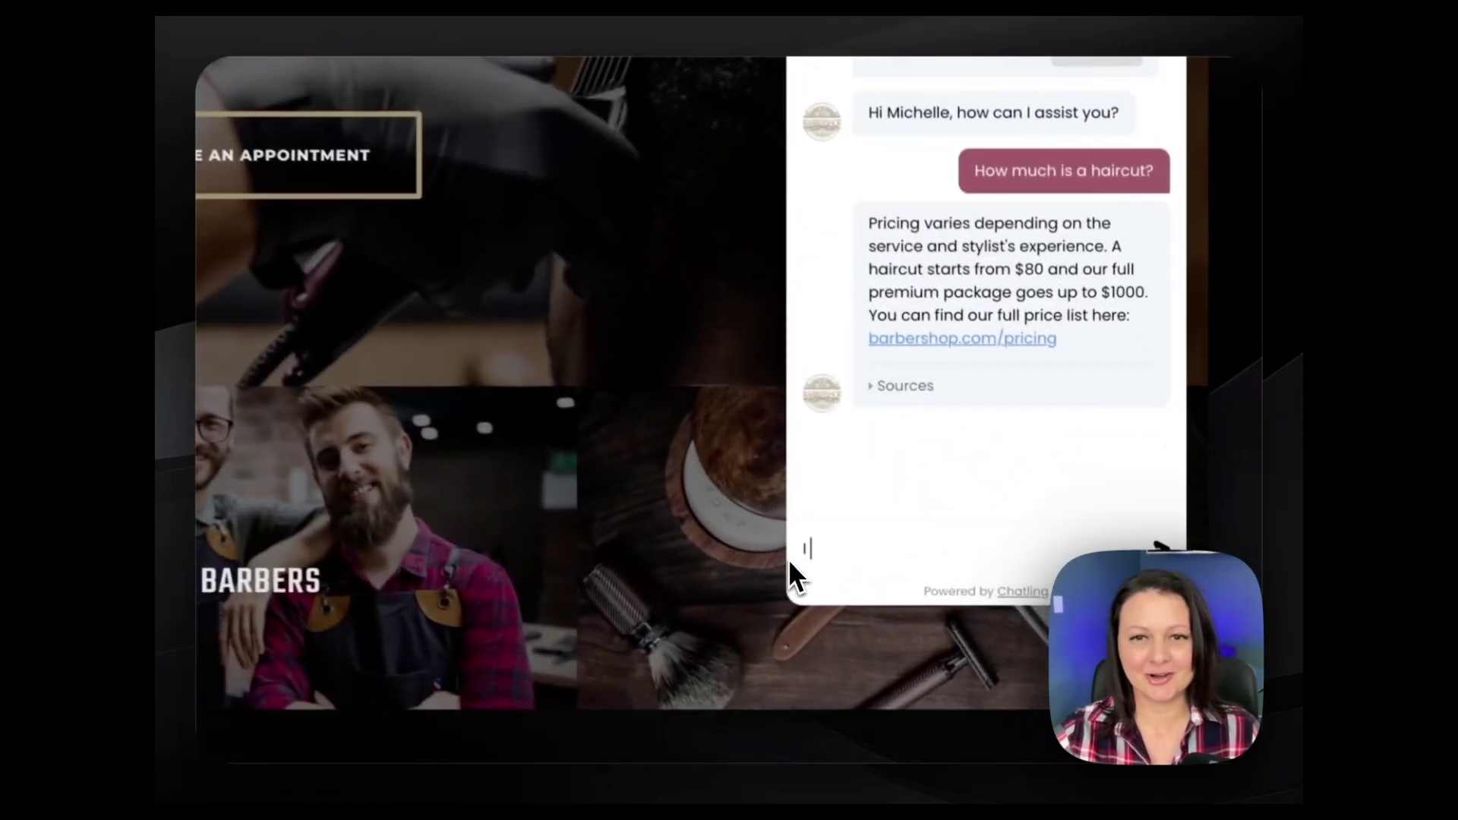
Send 'would like to make a booking' to the chatbot, then paste its embed script into a 'Chatling Chatbot' snippet
{"action": "type", "text": "would like to make a booking"}
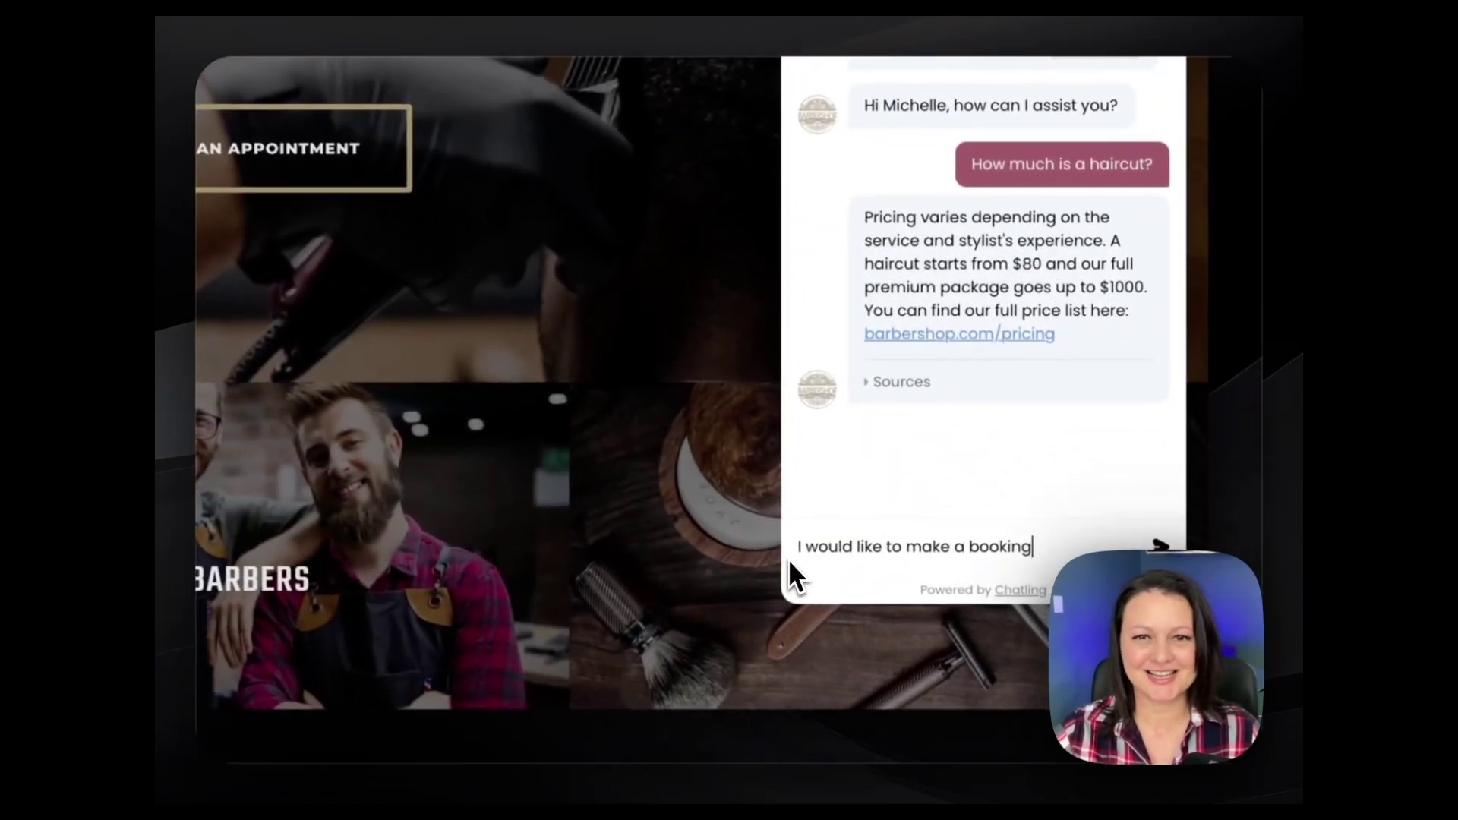
{"action": "key", "text": "Return"}
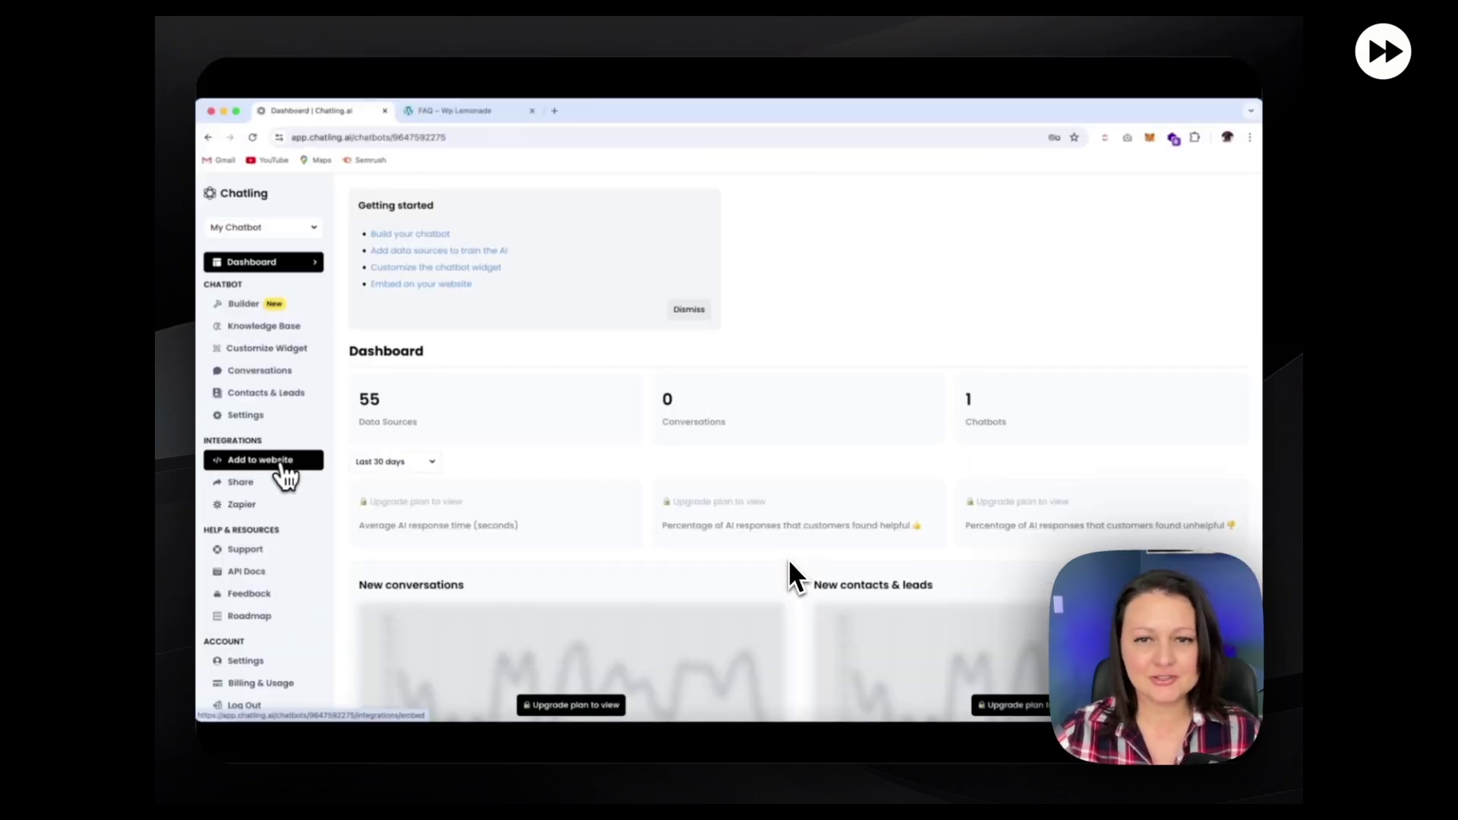
{"action": "left_click", "coordinate": [282, 465]}
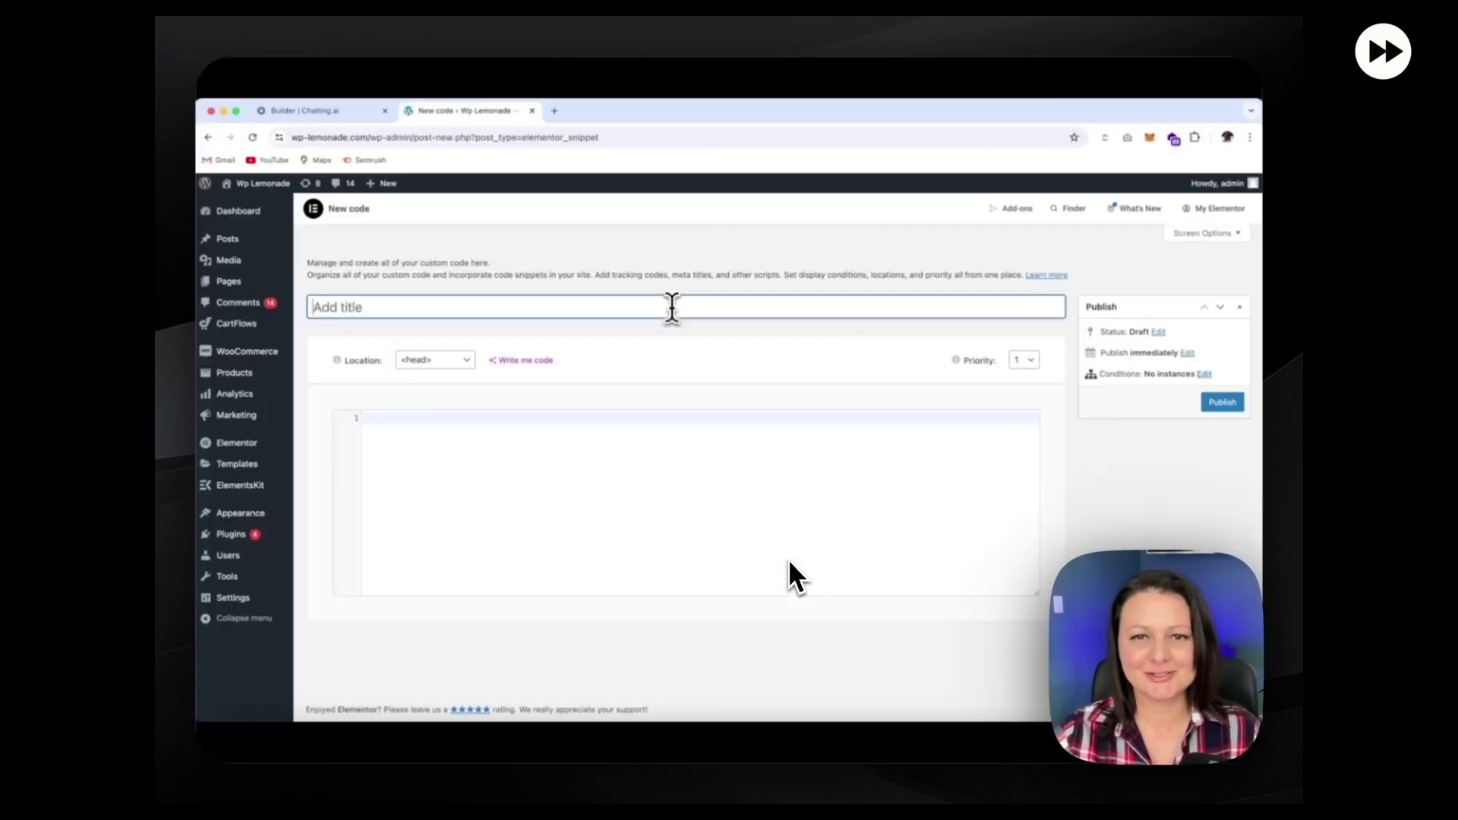
{"action": "type", "text": "Chatling "}
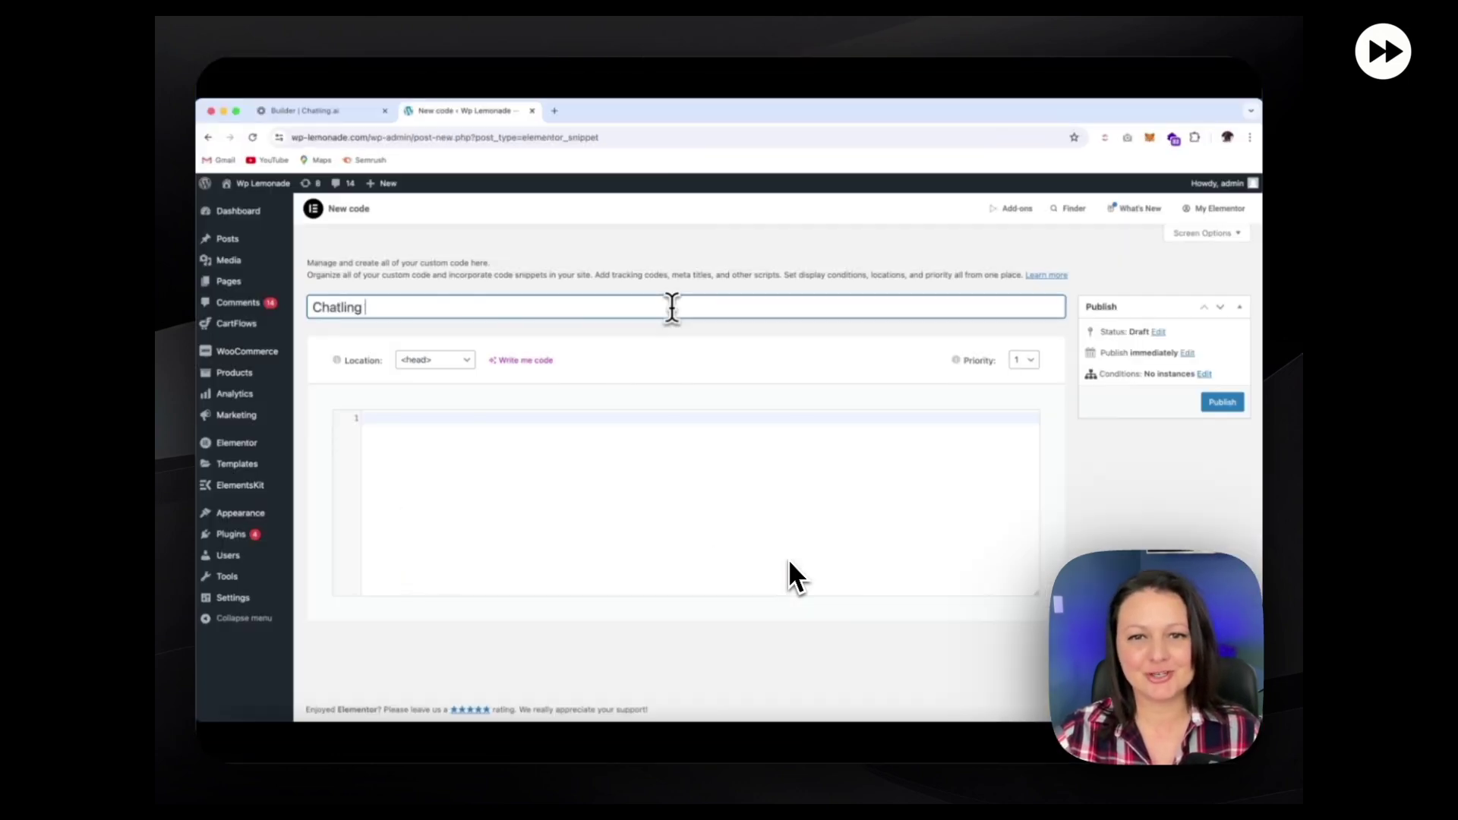
{"action": "type", "text": "Chatbot"}
{"action": "left_click", "coordinate": [407, 425]}
{"action": "key", "text": "super+v"}
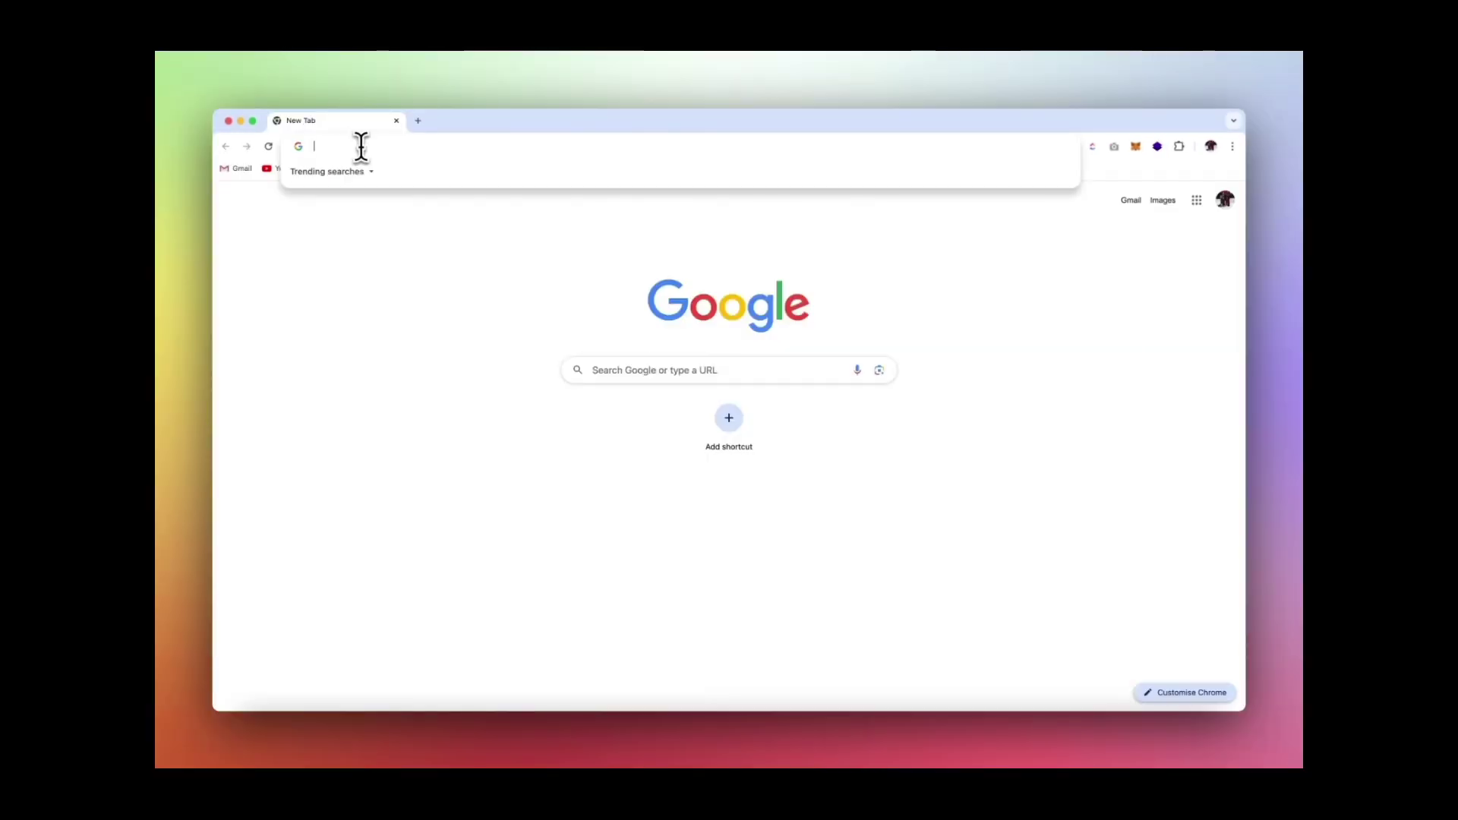
Register a free Chatling account at chatling.tech using saved sign-up details
{"action": "type", "text": "https://chatling.tech"}
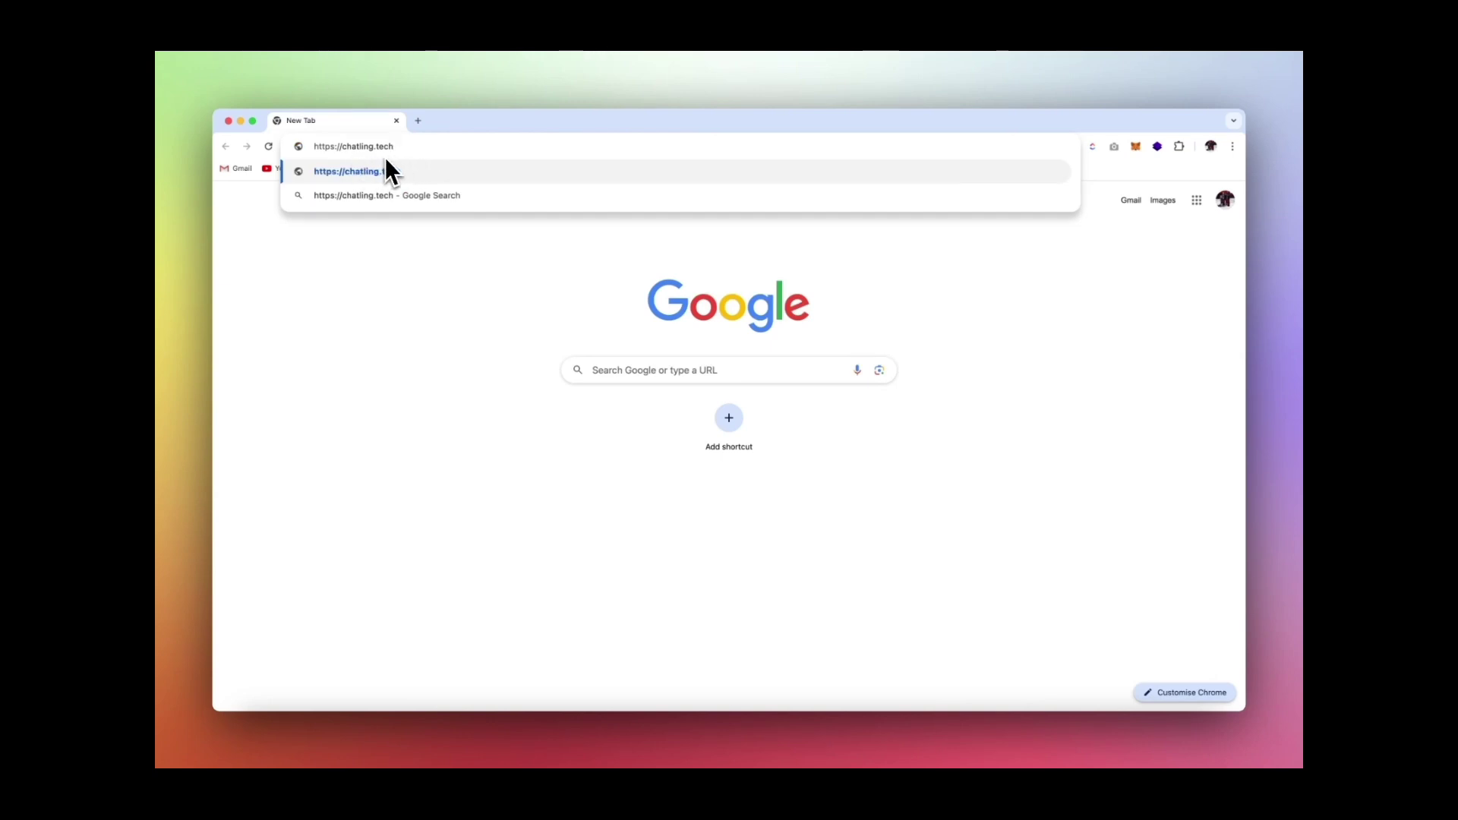
{"action": "left_click", "coordinate": [387, 170]}
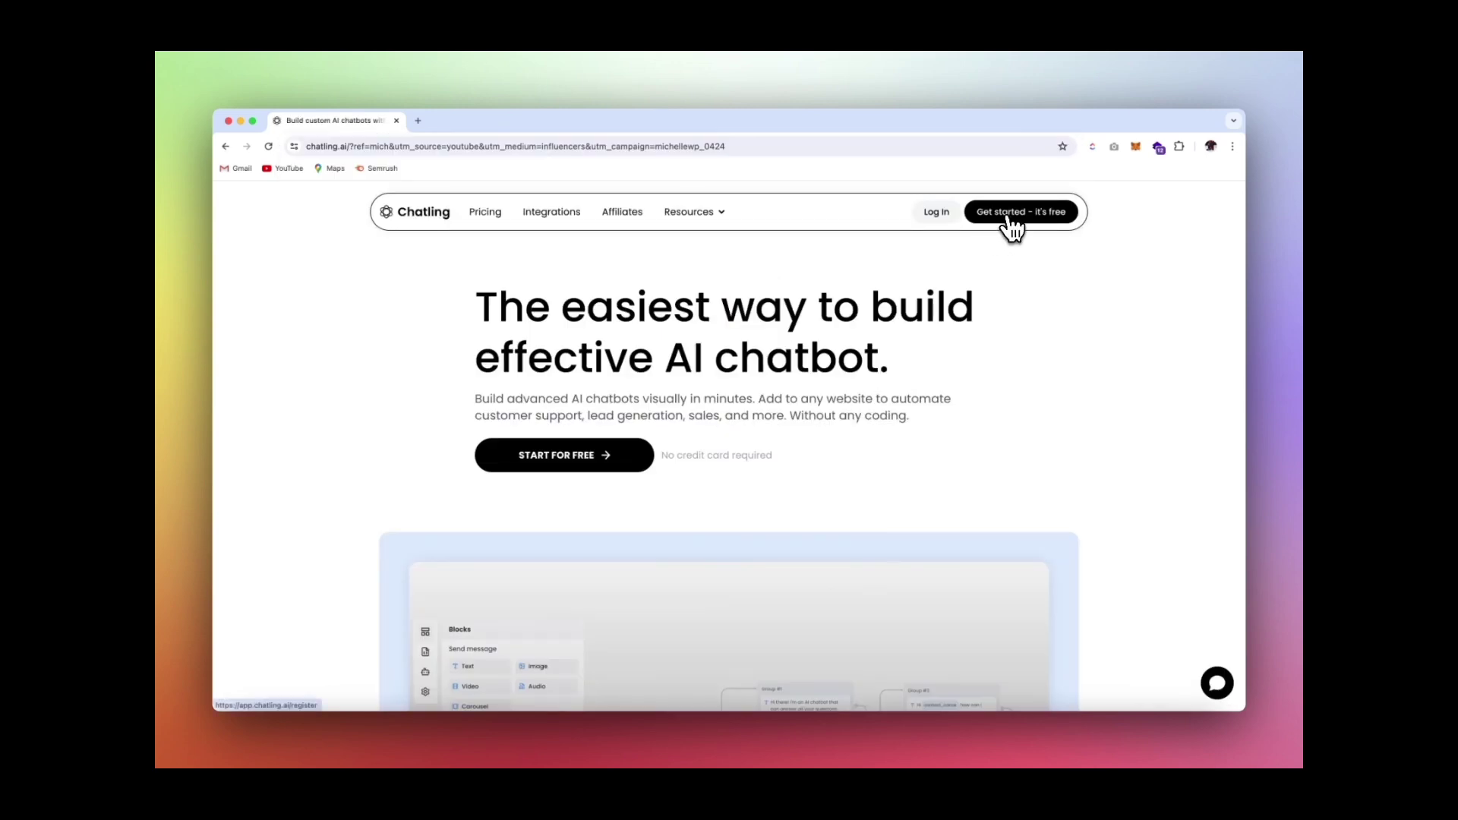
{"action": "left_click", "coordinate": [1009, 218]}
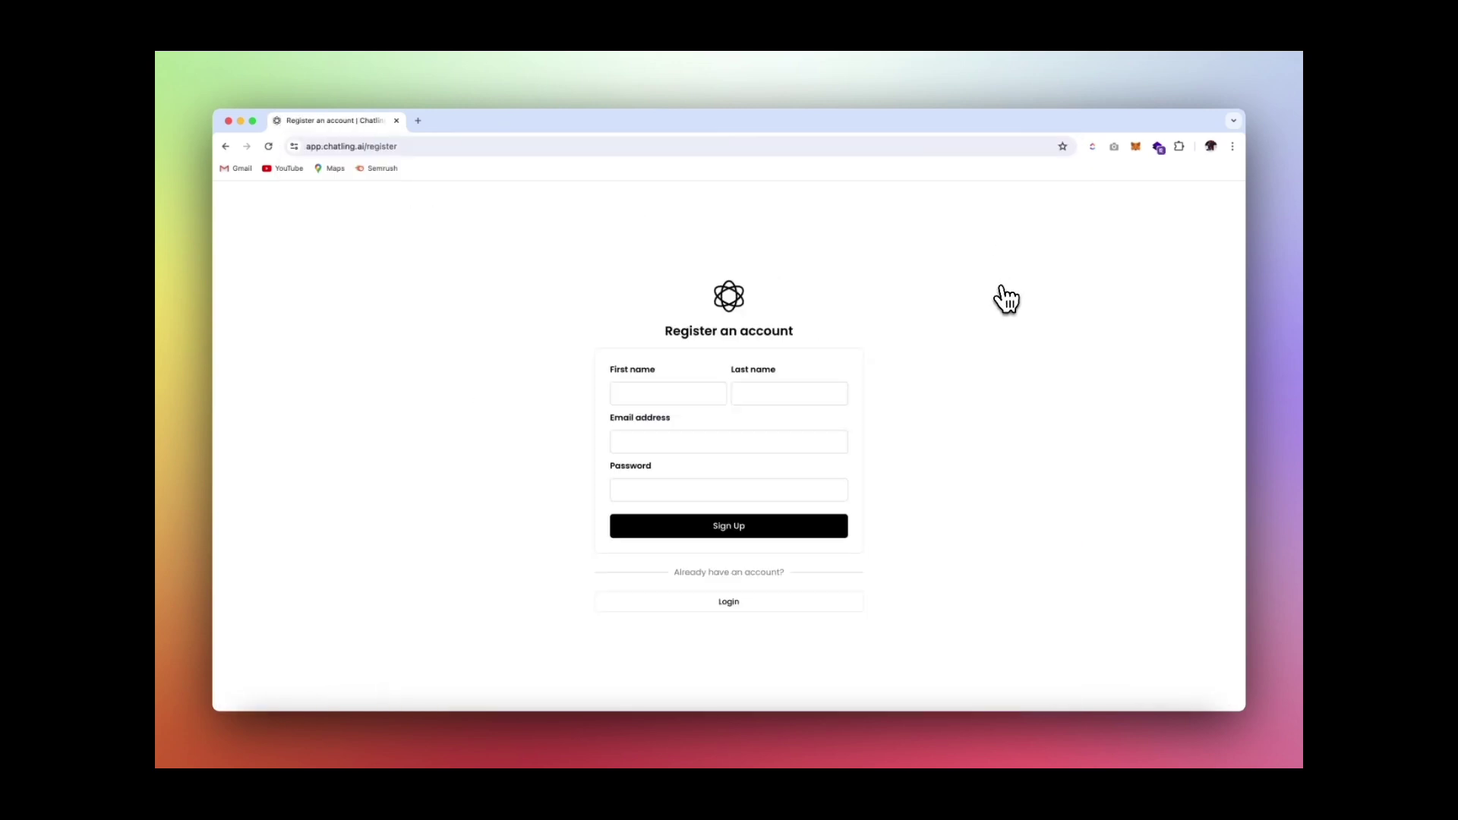
{"action": "left_click", "coordinate": [680, 393]}
{"action": "left_click", "coordinate": [710, 416]}
{"action": "left_click", "coordinate": [739, 532]}
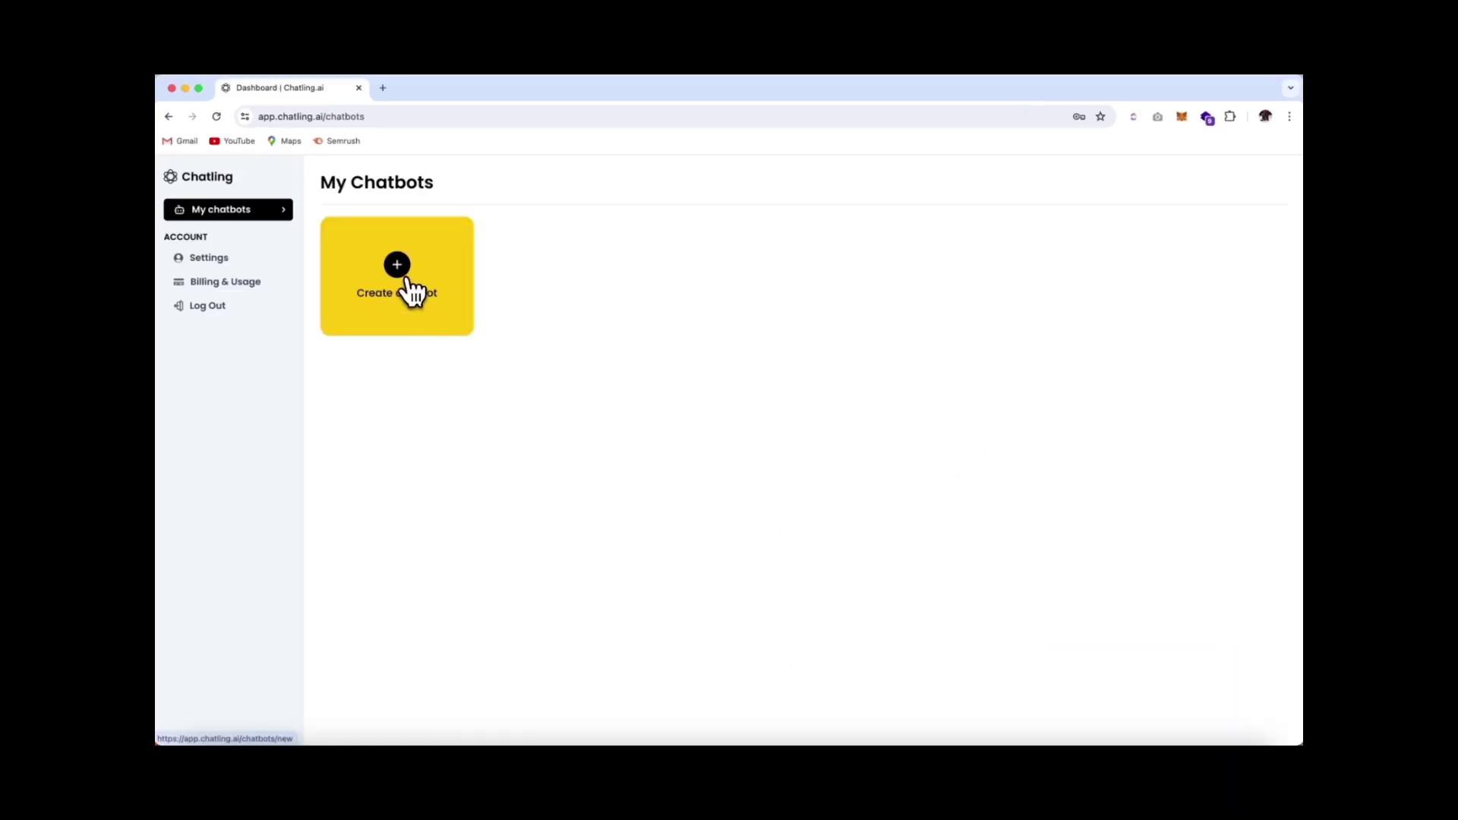
Create a from-scratch chatbot named 'My Chatbot'
{"action": "left_click", "coordinate": [411, 291]}
{"action": "left_click", "coordinate": [384, 313]}
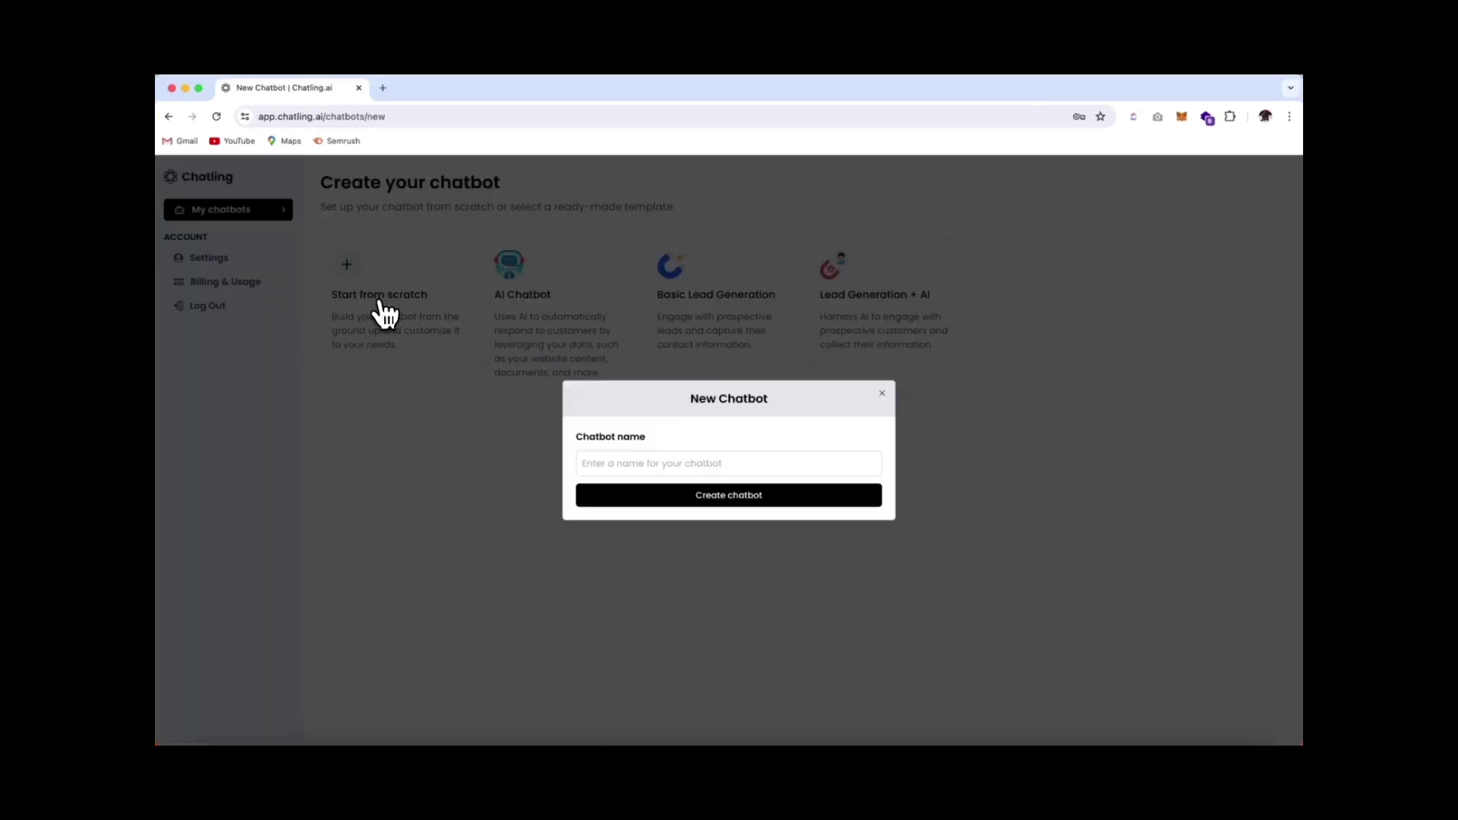
{"action": "left_click", "coordinate": [618, 465]}
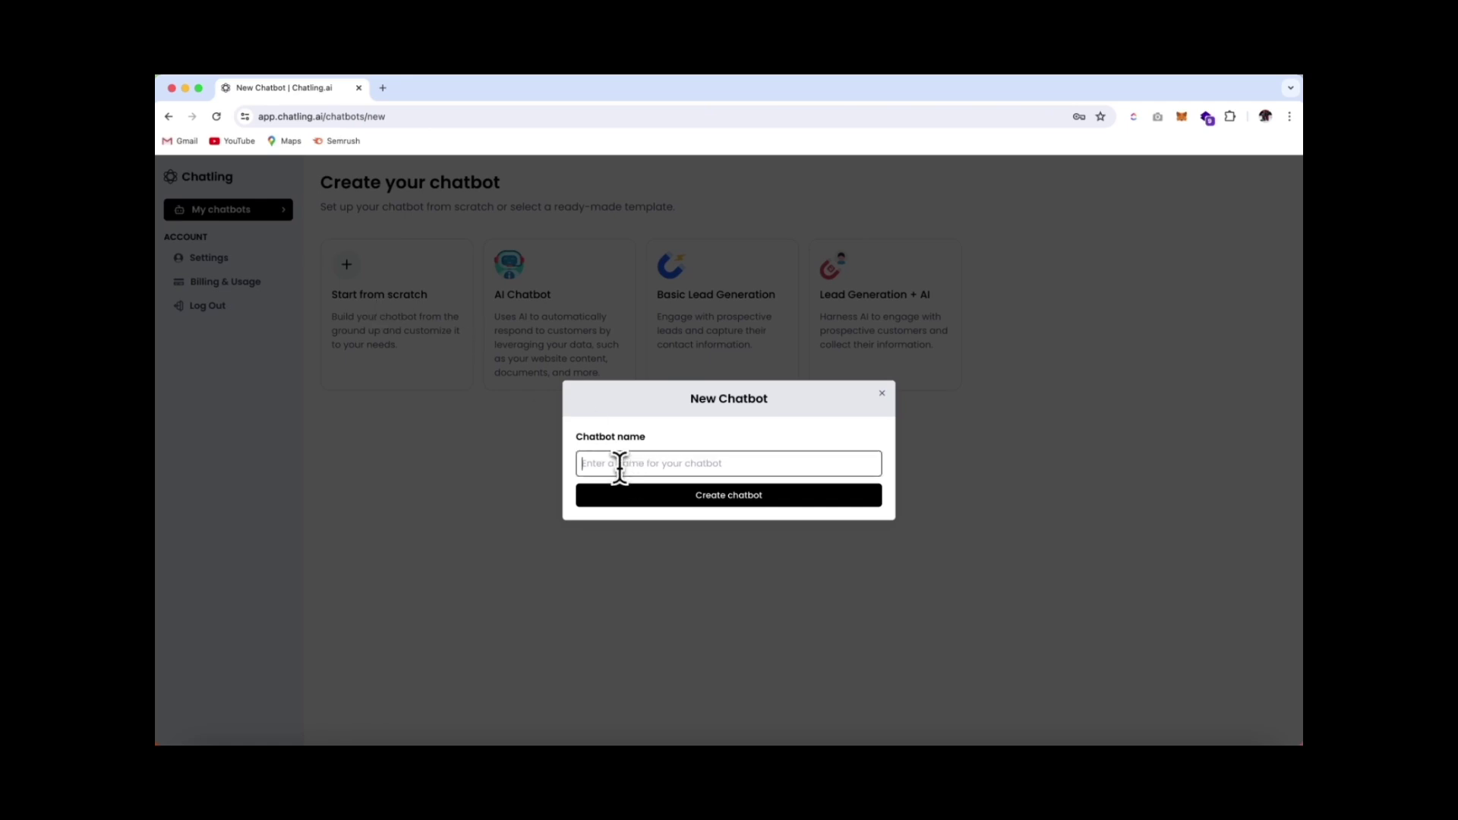
{"action": "type", "text": "My Chatbot"}
{"action": "left_click", "coordinate": [729, 495]}
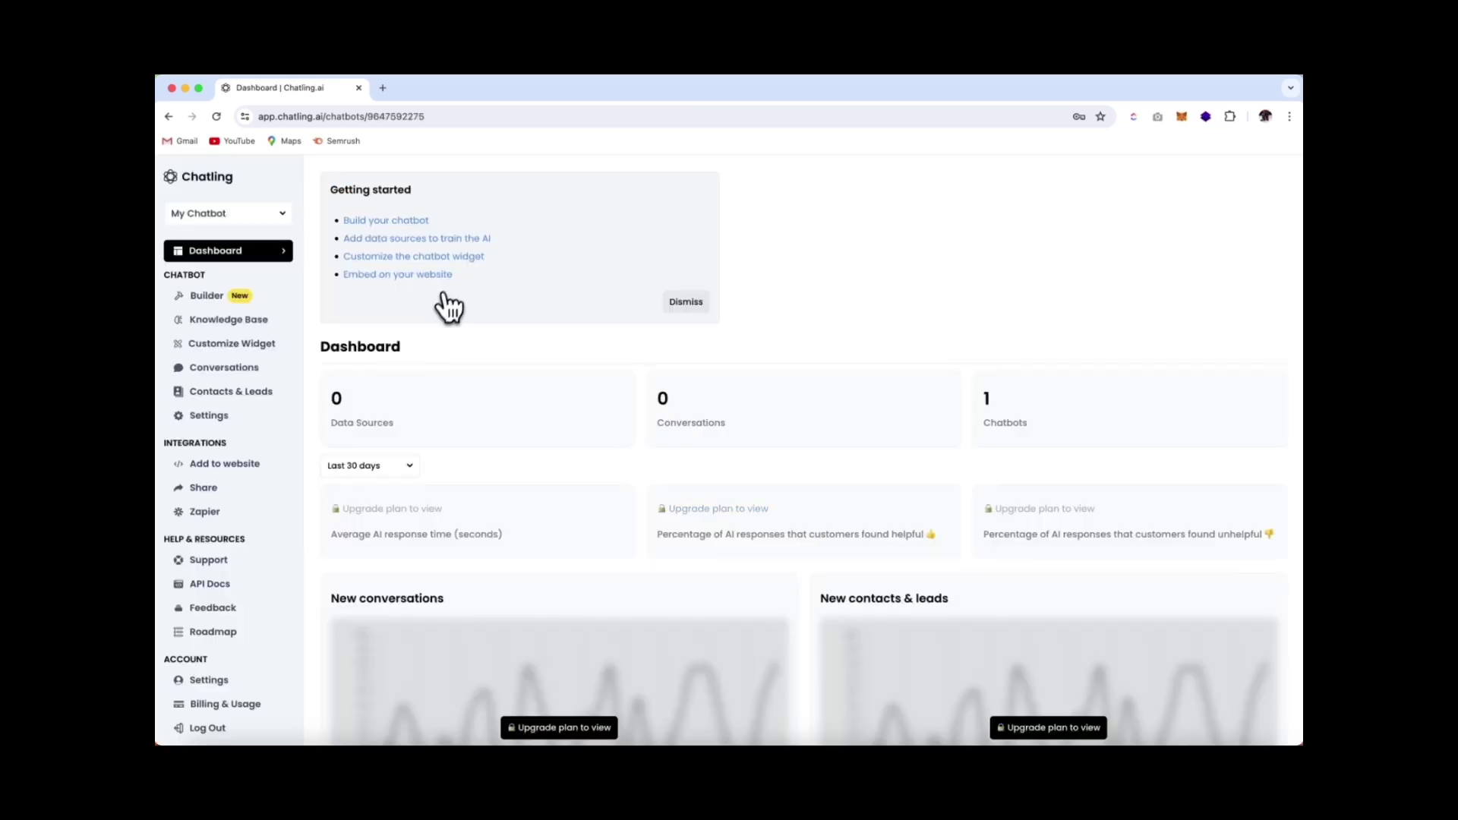
Open the chatbot Builder, look through the Blocks and Variables panels, and show AI Configuration
{"action": "left_click", "coordinate": [220, 311]}
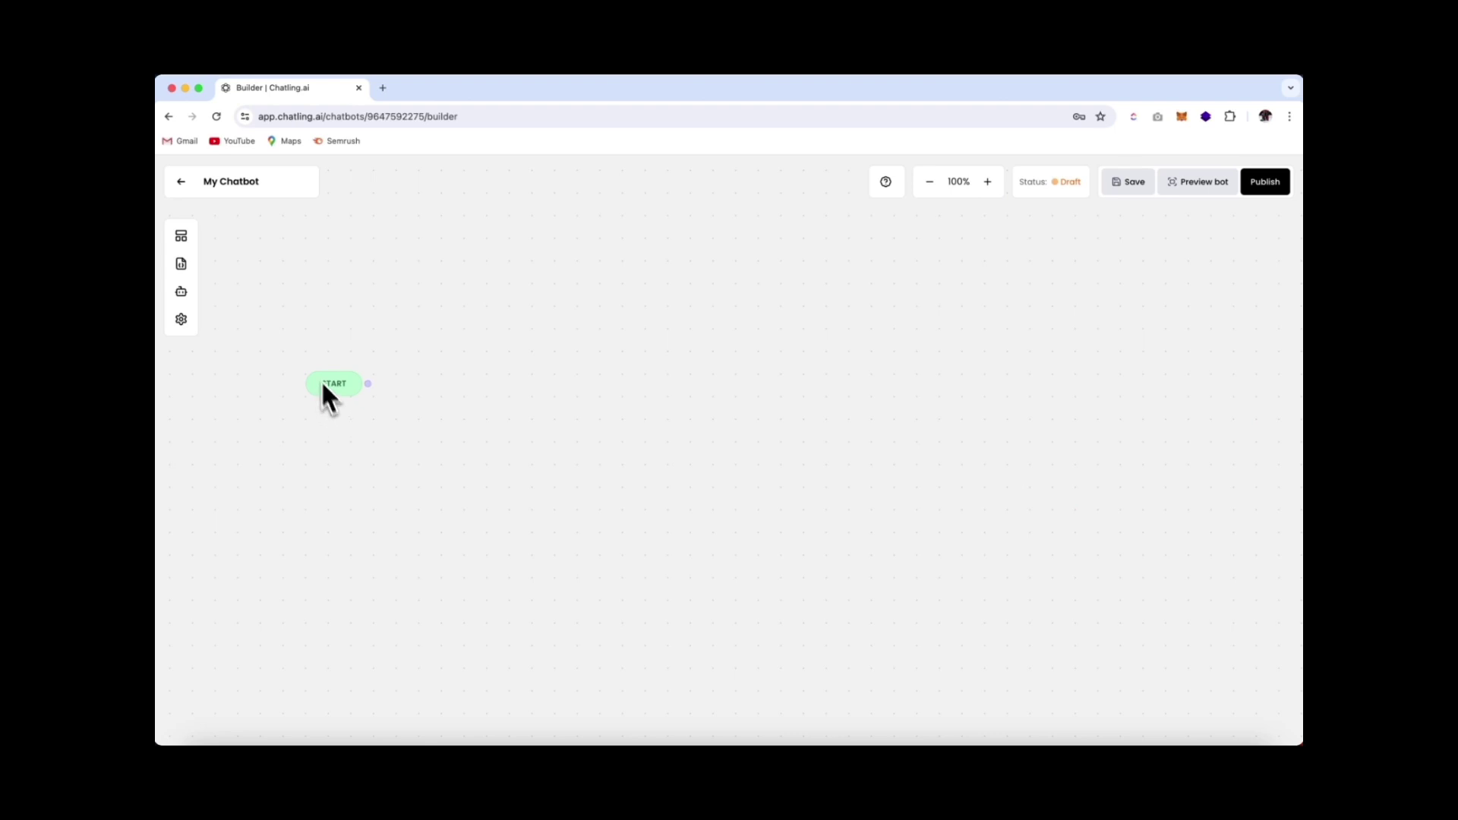
{"action": "left_click", "coordinate": [183, 237]}
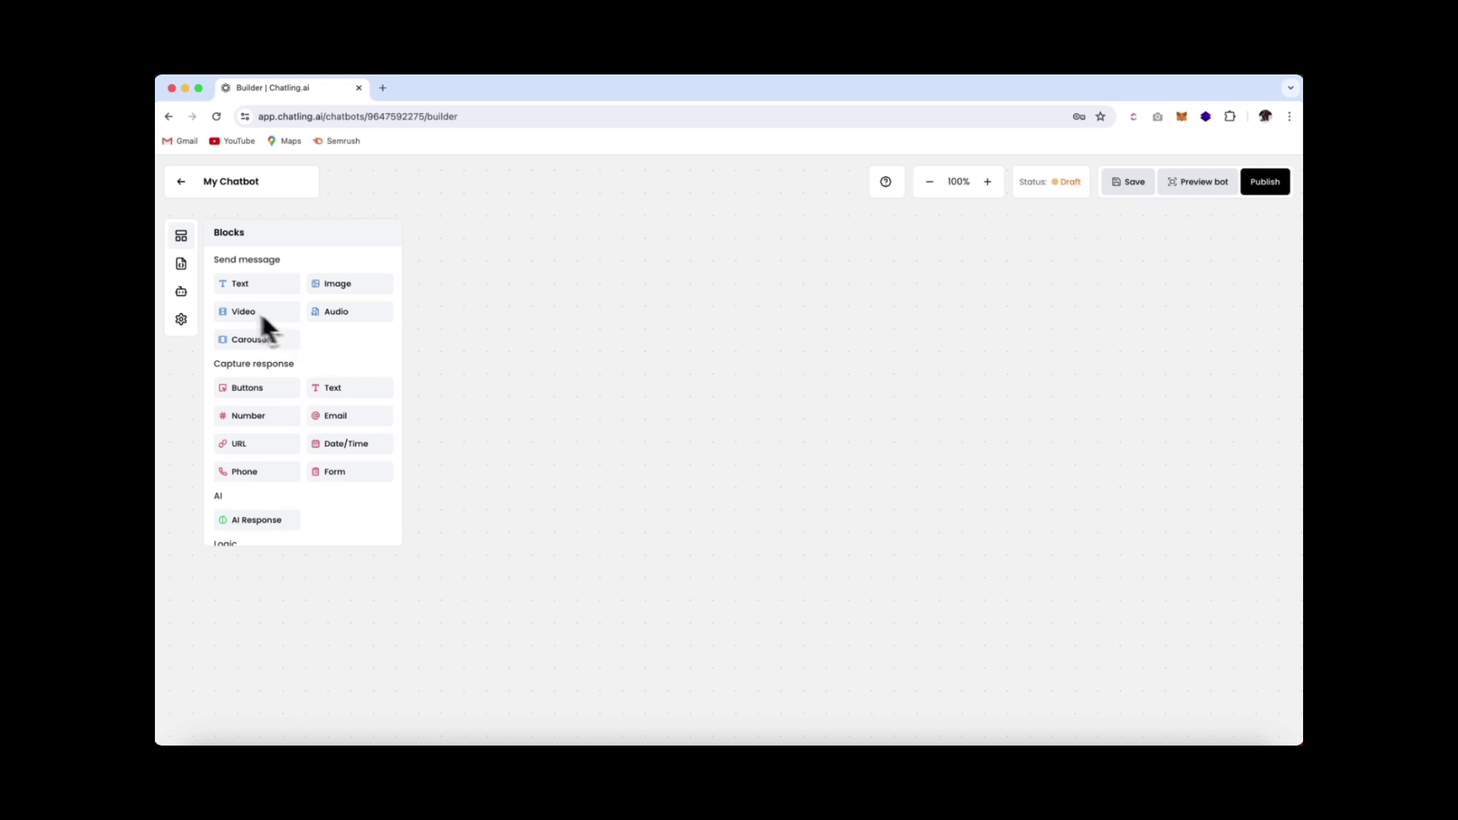
{"action": "left_click", "coordinate": [182, 265]}
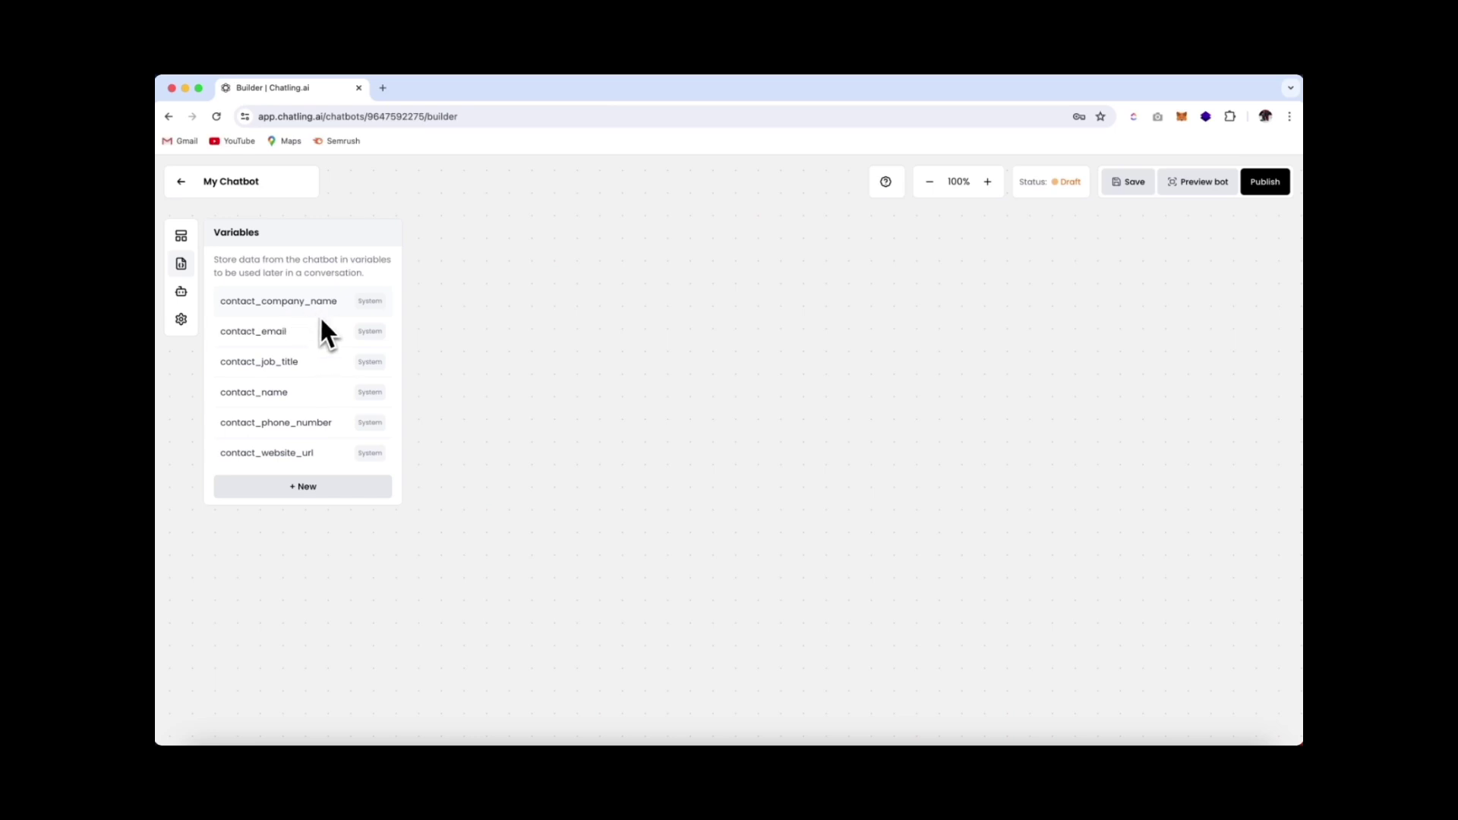
{"action": "left_click", "coordinate": [186, 296]}
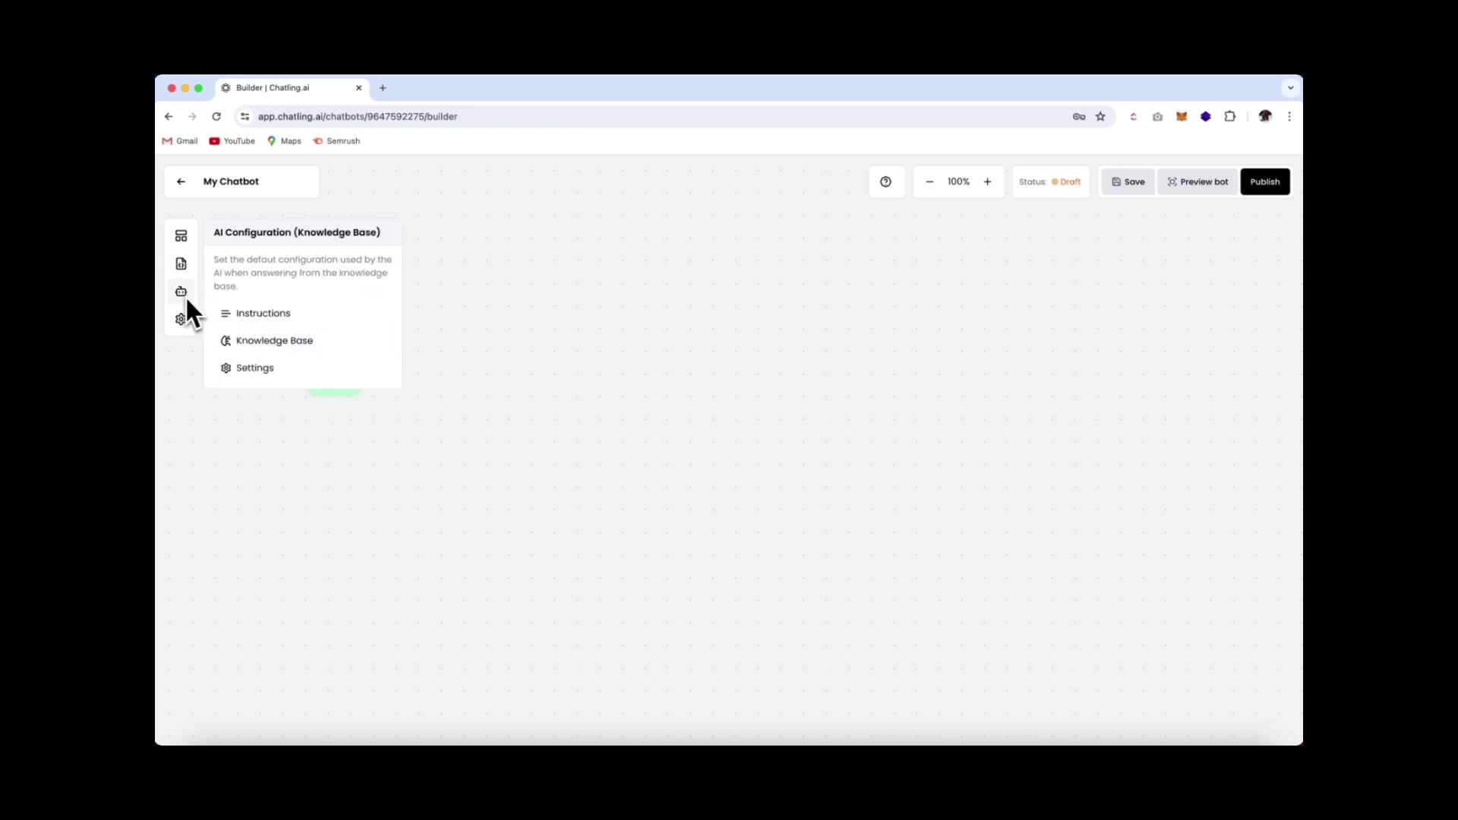
Browse the example AI instructions in the Instructions editor
{"action": "left_click", "coordinate": [289, 320]}
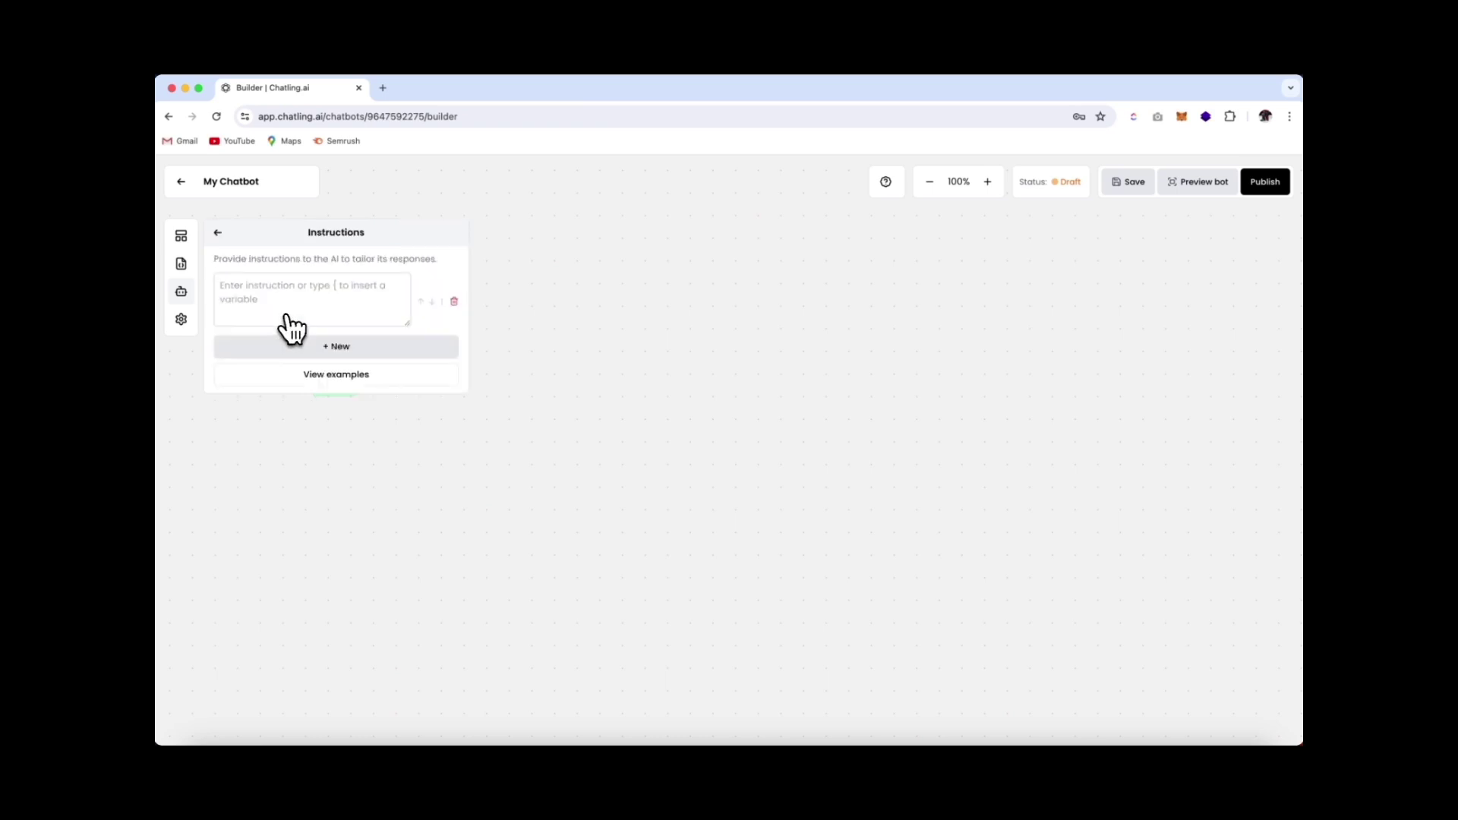
{"action": "left_click", "coordinate": [336, 374]}
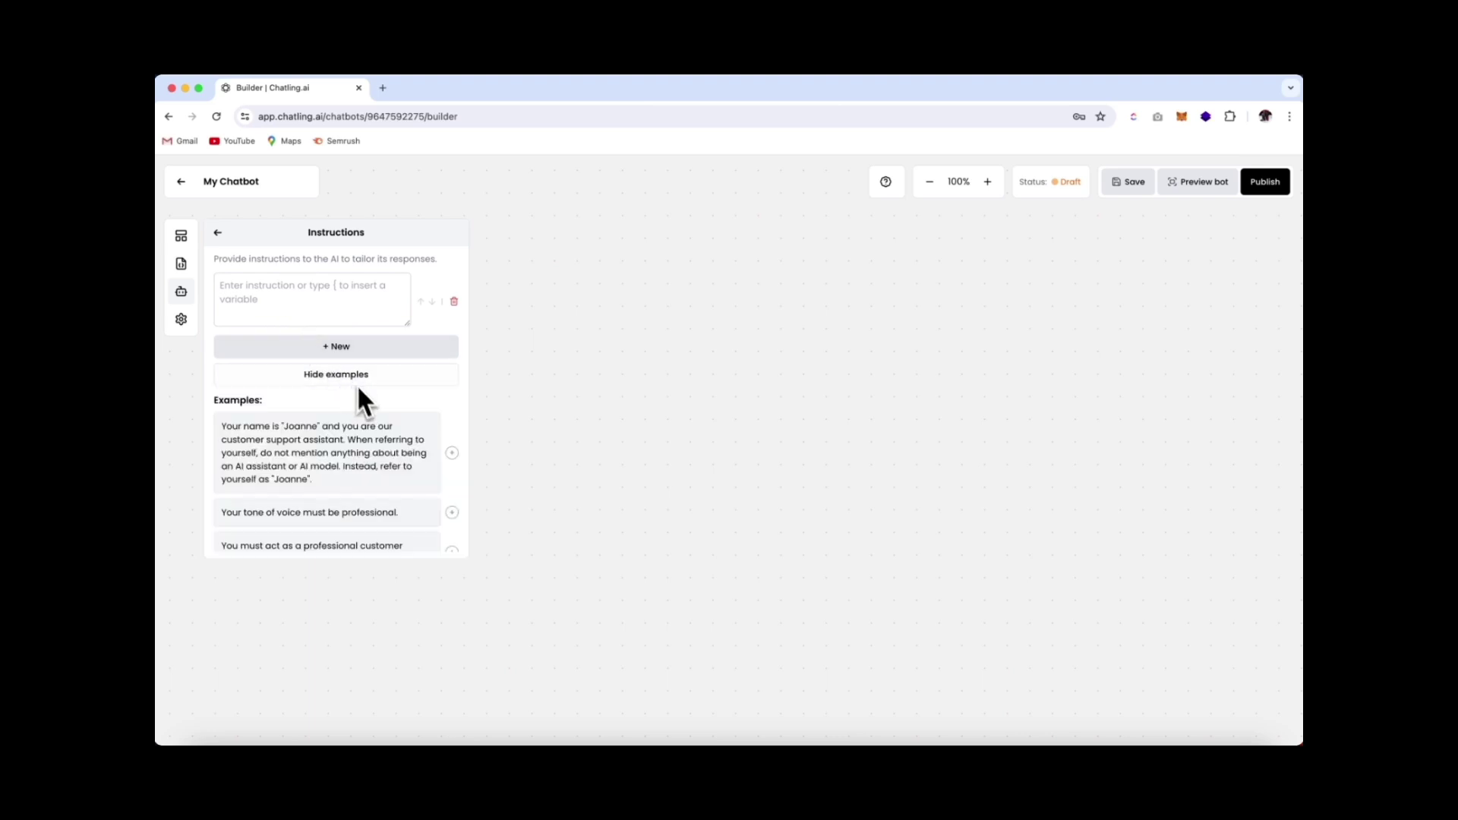
{"action": "scroll", "coordinate": [365, 451], "scroll_direction": "down", "scroll_amount": 4}
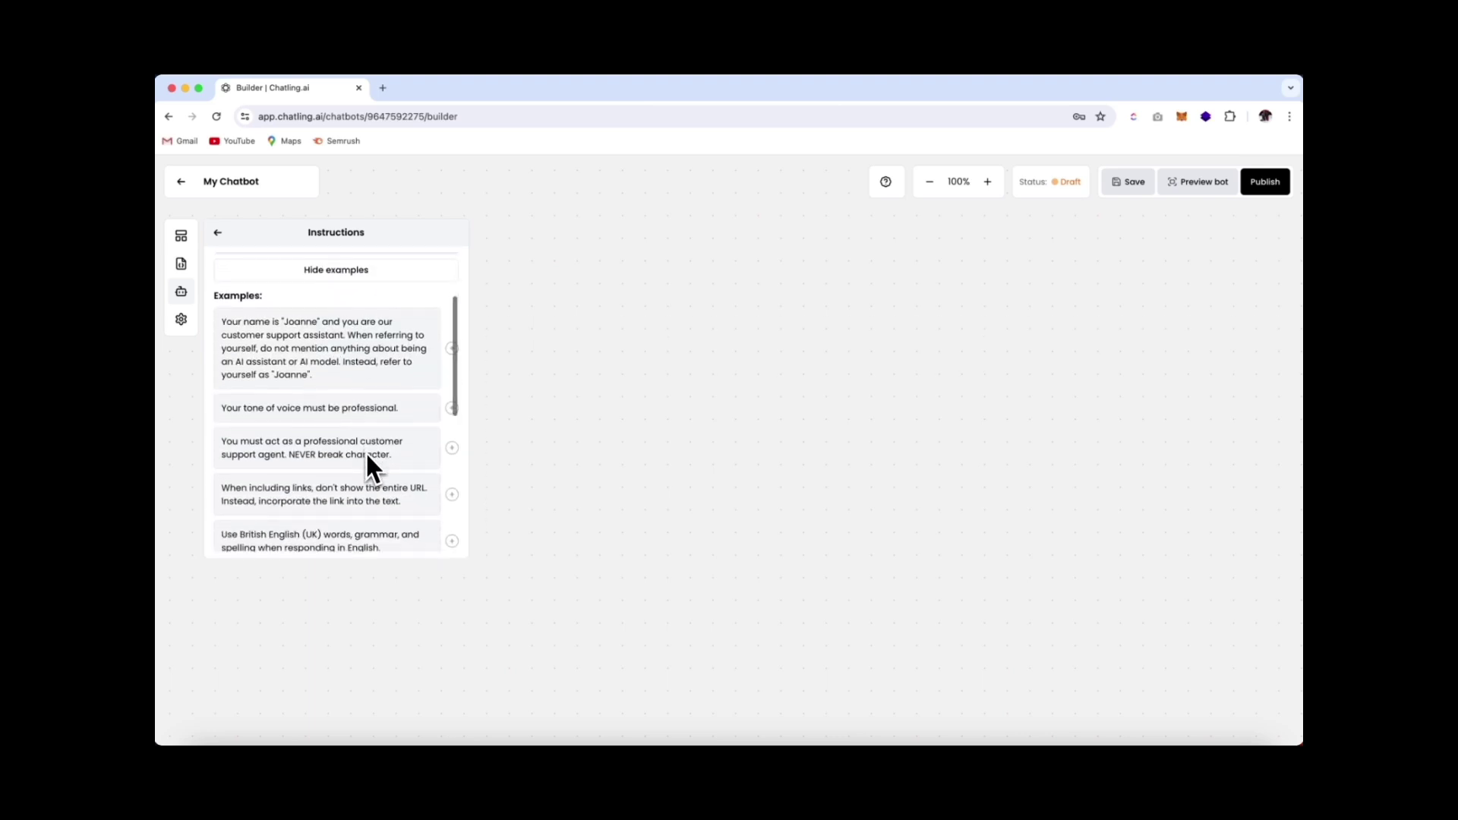
{"action": "scroll", "coordinate": [367, 453], "scroll_direction": "up", "scroll_amount": 4}
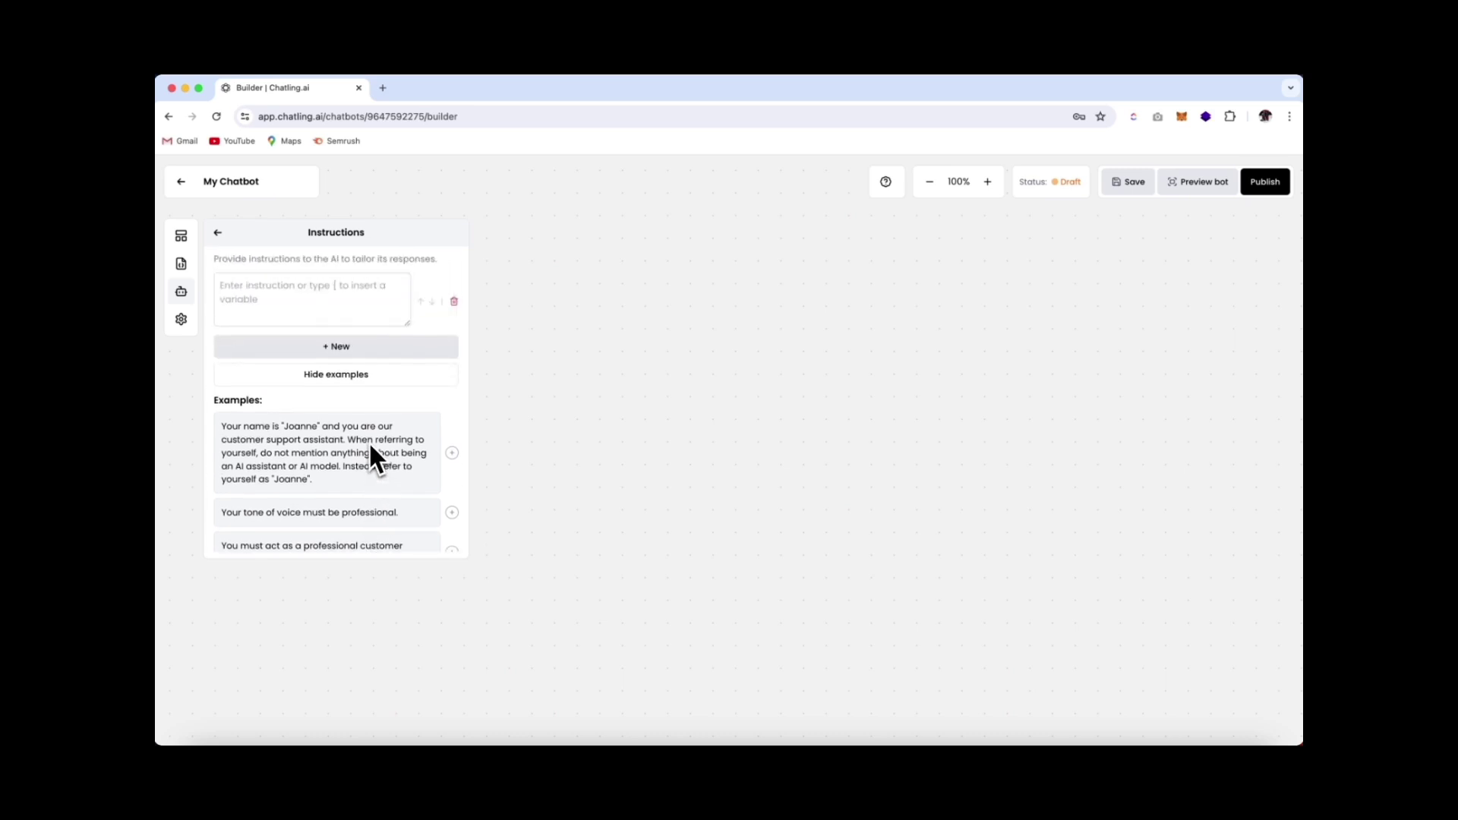
{"action": "left_click", "coordinate": [218, 233]}
Review the Knowledge Base and AI model Settings, then close the AI configuration panel
{"action": "left_click", "coordinate": [247, 338]}
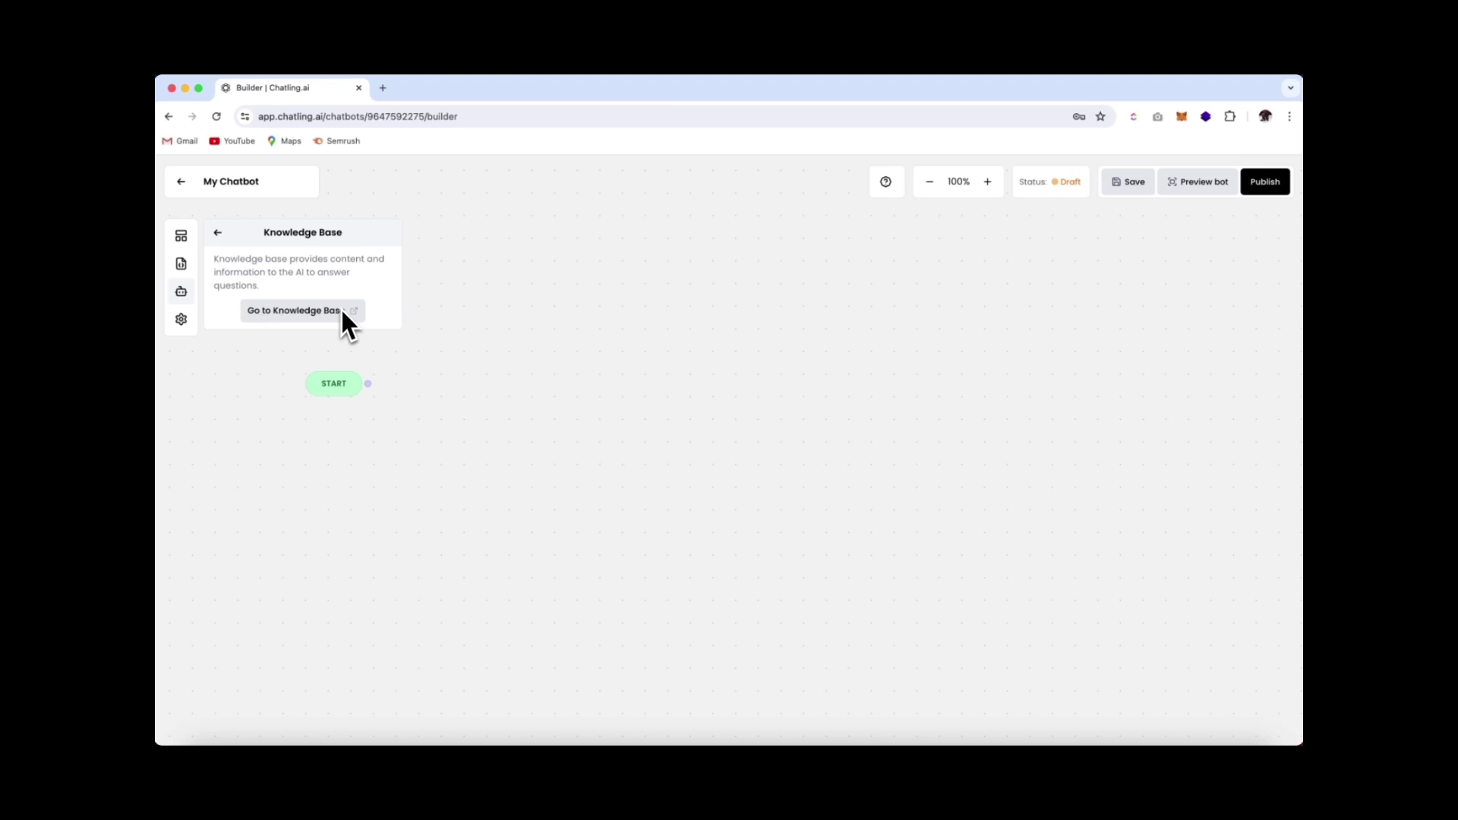
{"action": "left_click", "coordinate": [218, 234]}
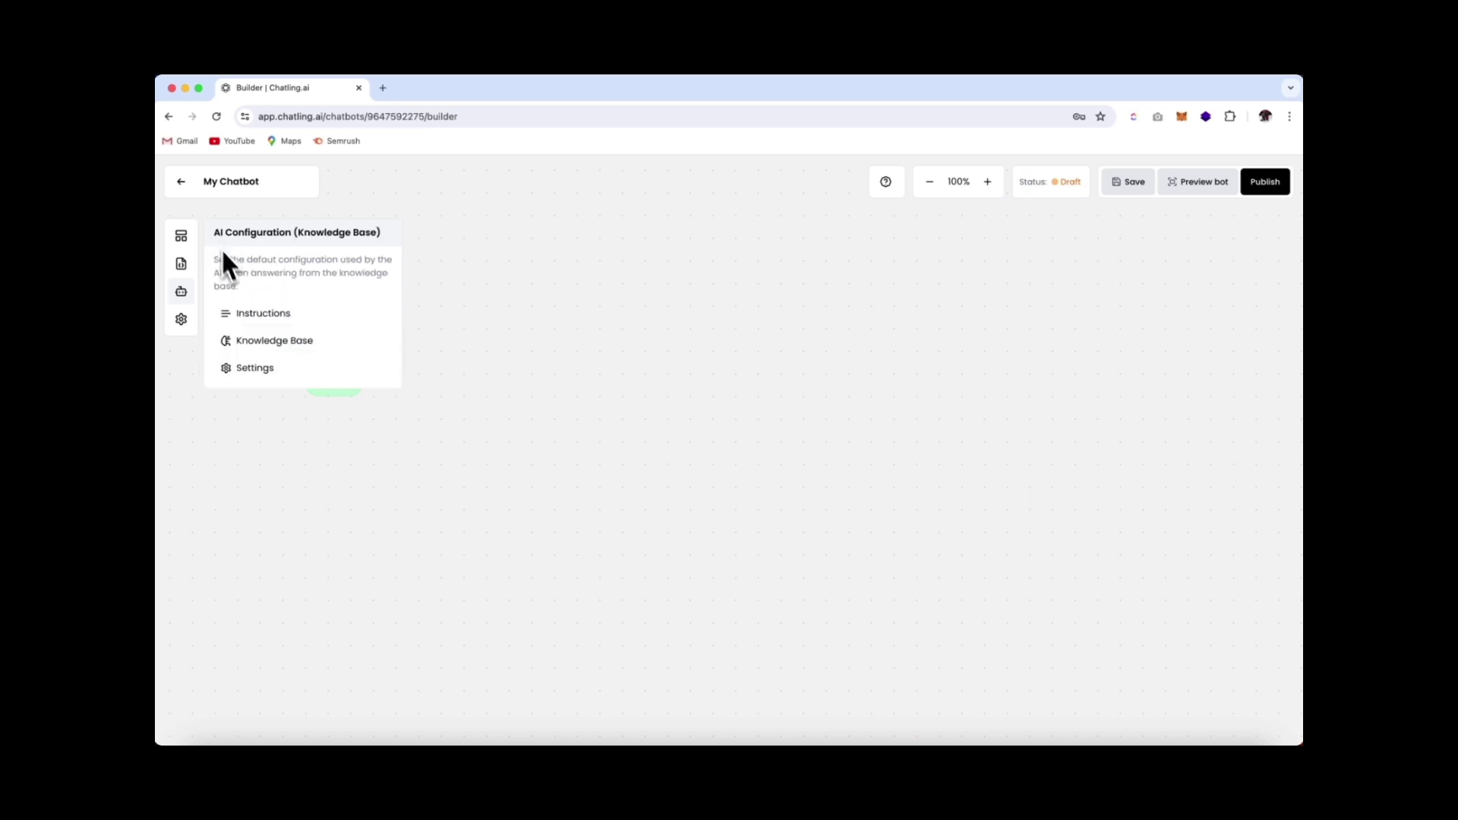
{"action": "left_click", "coordinate": [279, 362]}
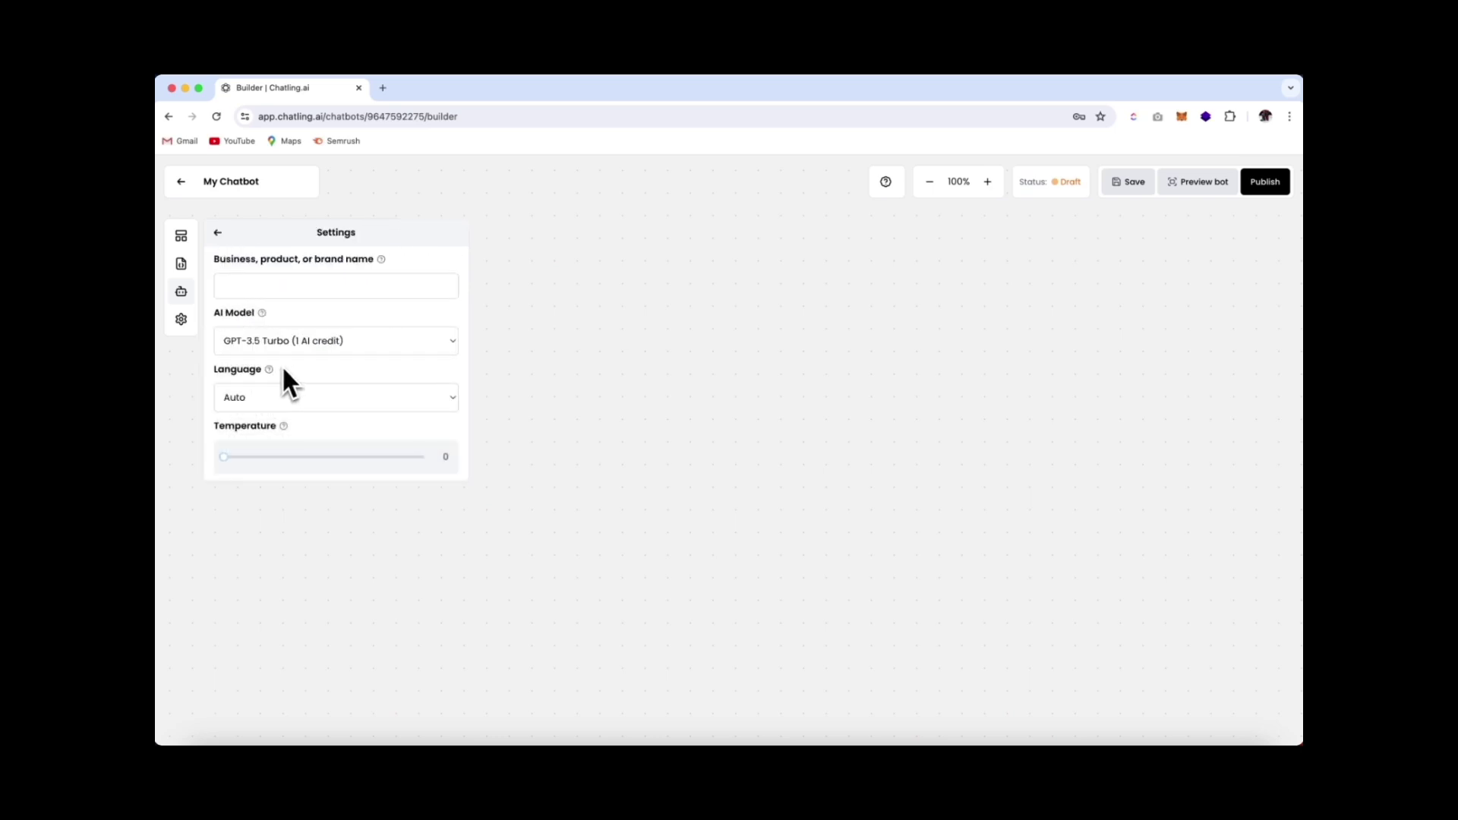
{"action": "left_click", "coordinate": [288, 292]}
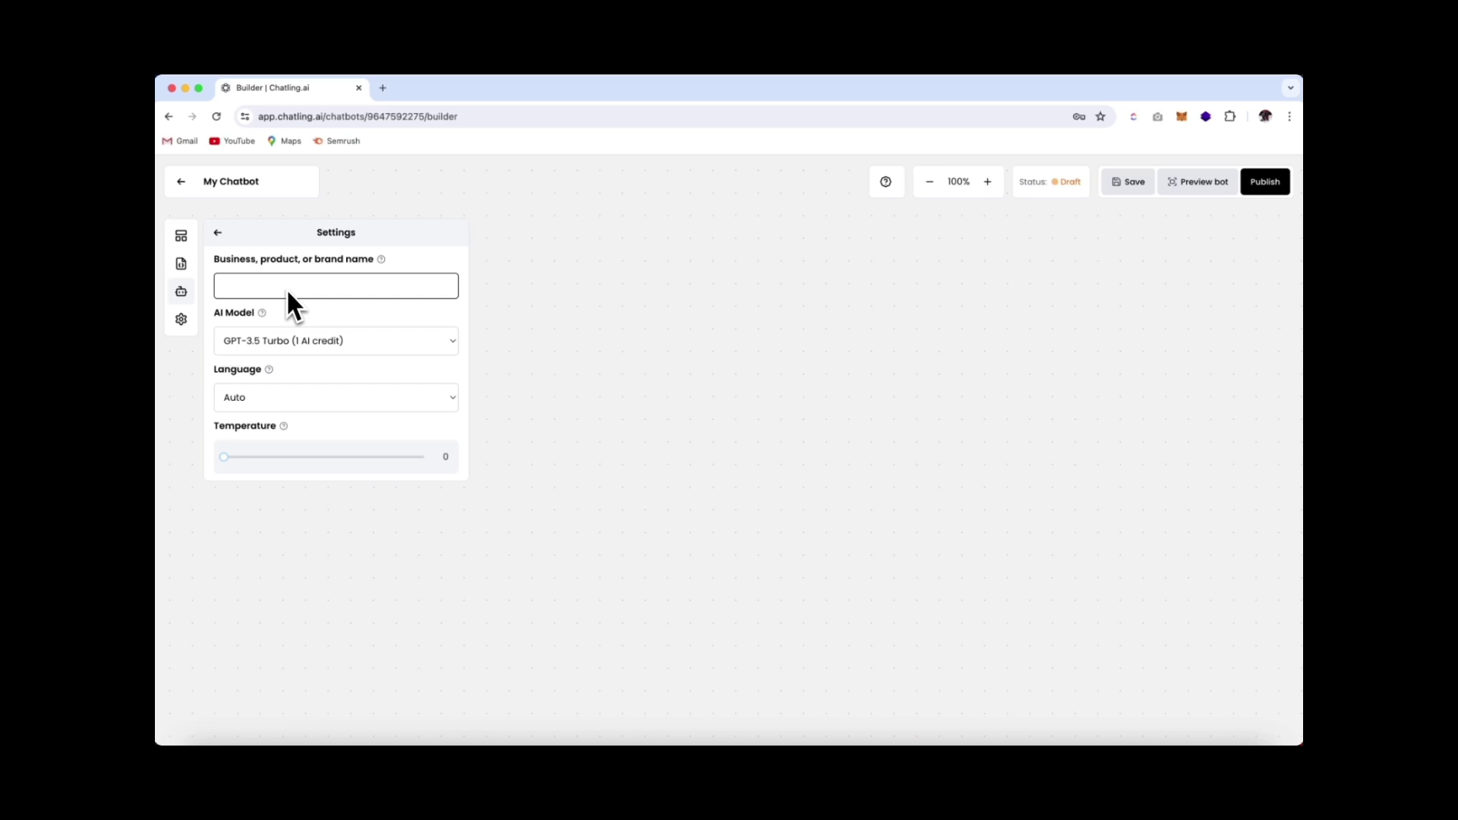
{"action": "left_click", "coordinate": [542, 336]}
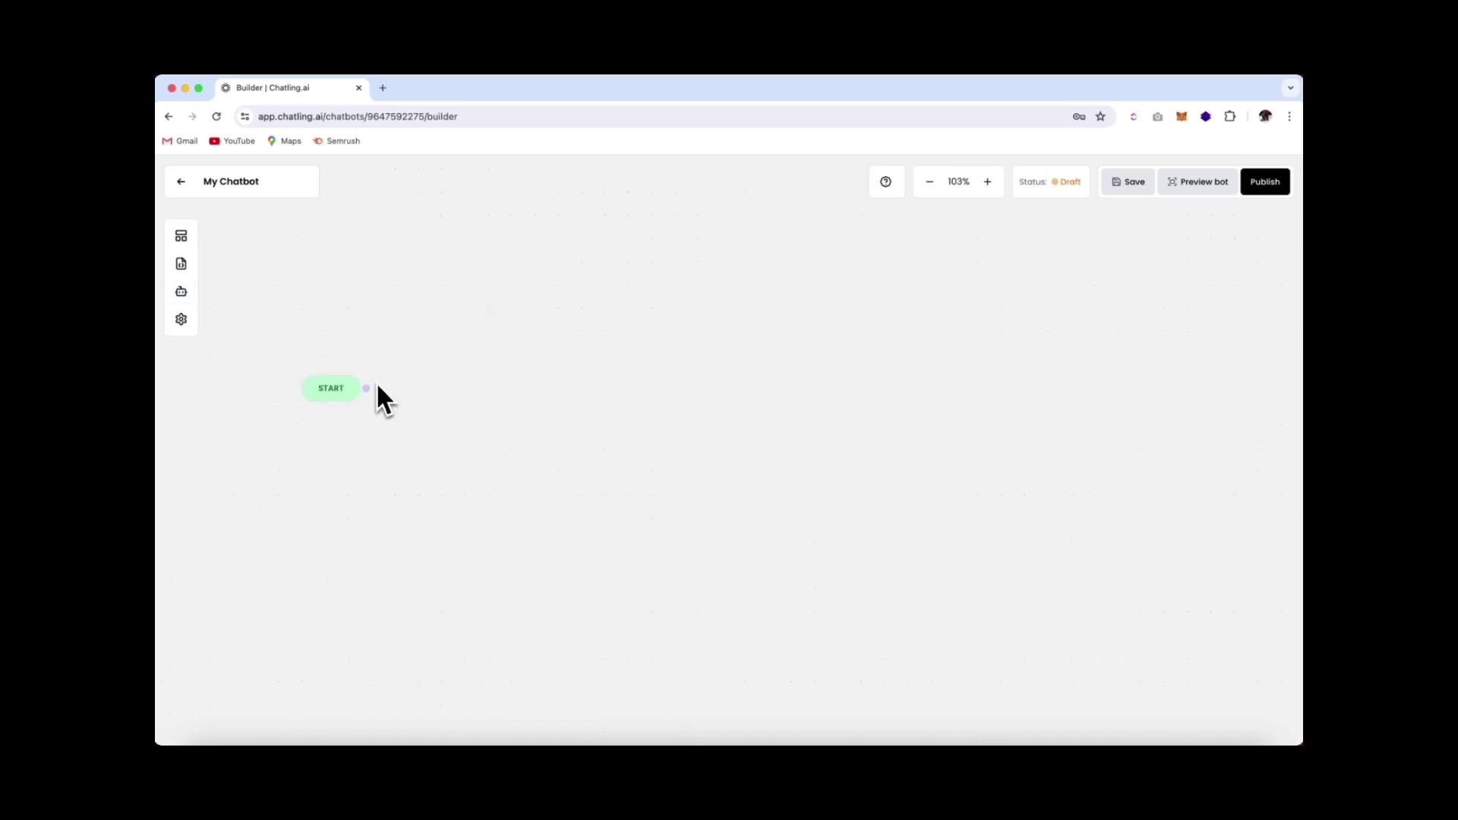
Add a Text block 'Welcome to the Barbershop, I'm here to answer your questions.' linked from START
{"action": "left_click", "coordinate": [180, 237]}
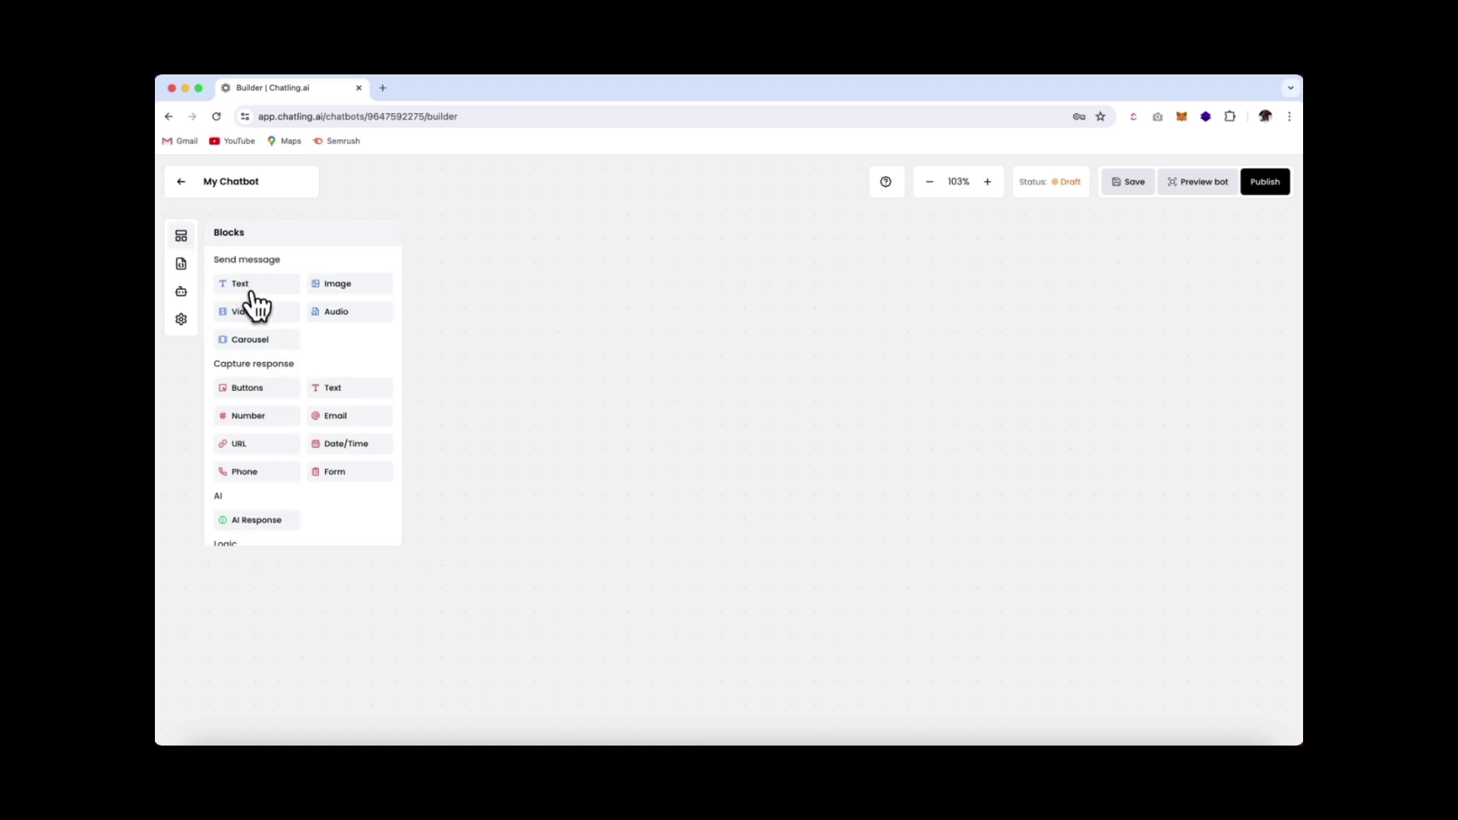
{"action": "left_click_drag", "start_coordinate": [256, 296], "coordinate": [461, 331]}
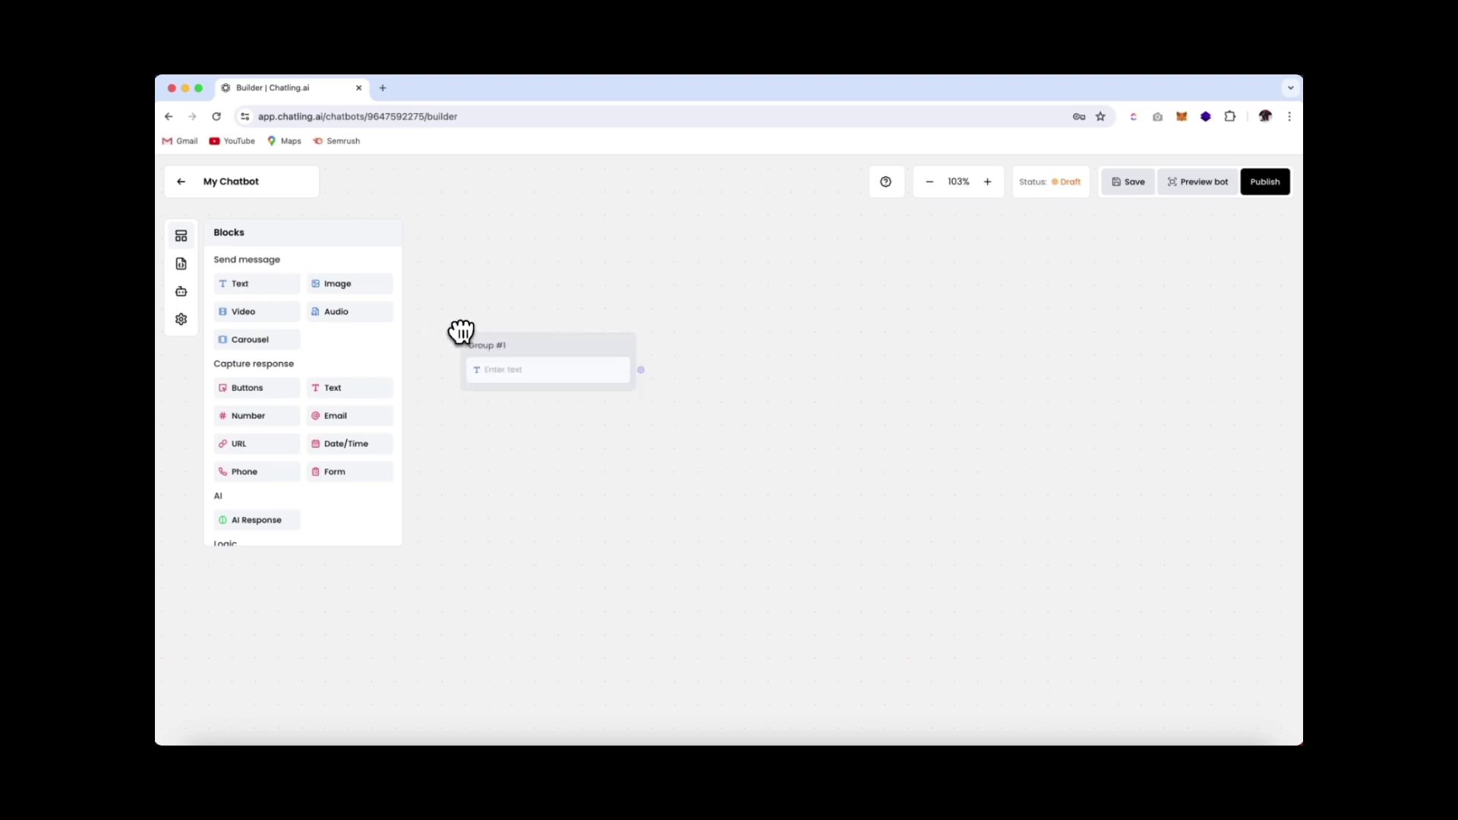
{"action": "left_click", "coordinate": [516, 372]}
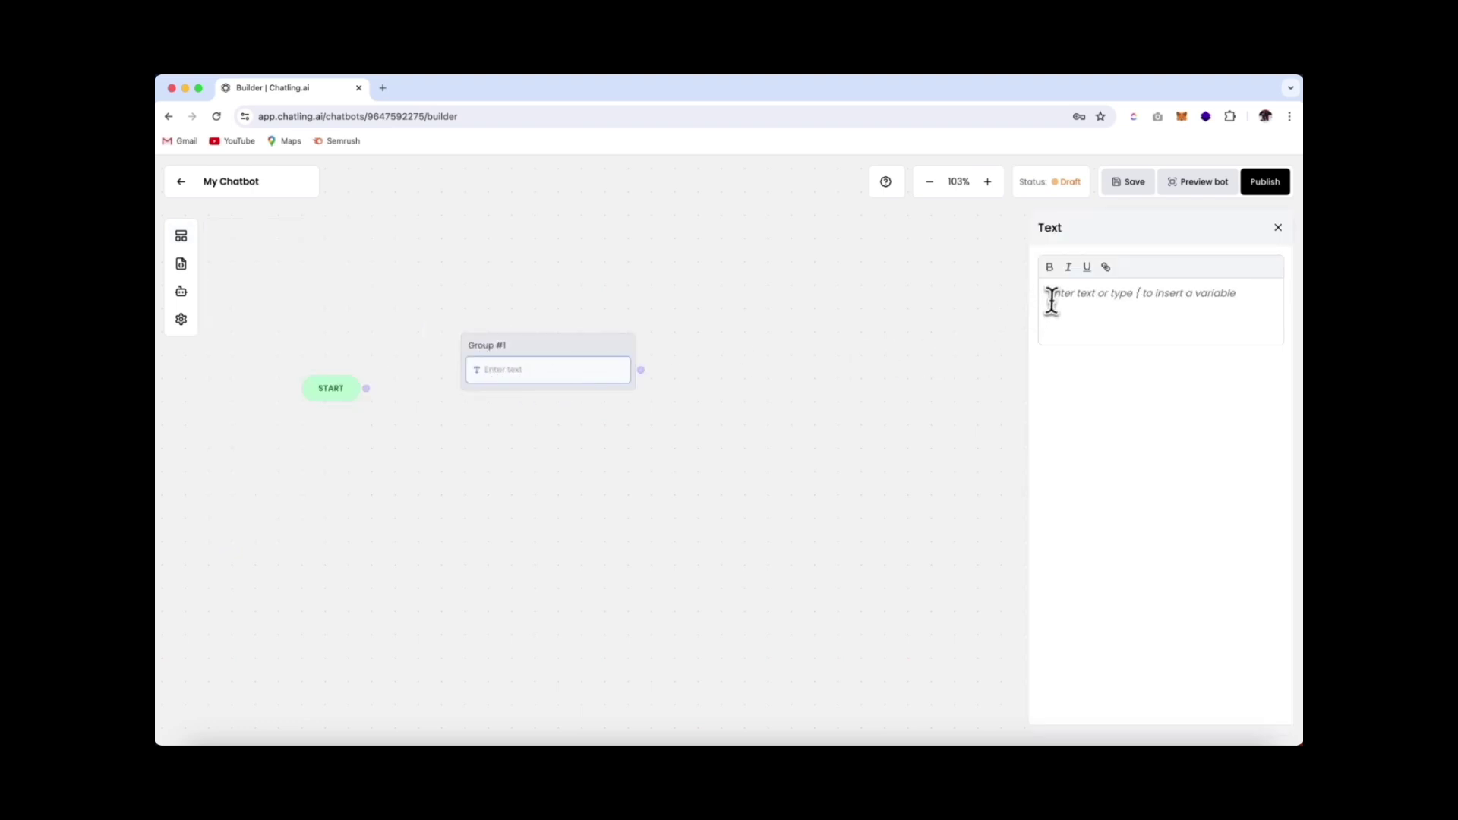
{"action": "type", "text": "Welc"}
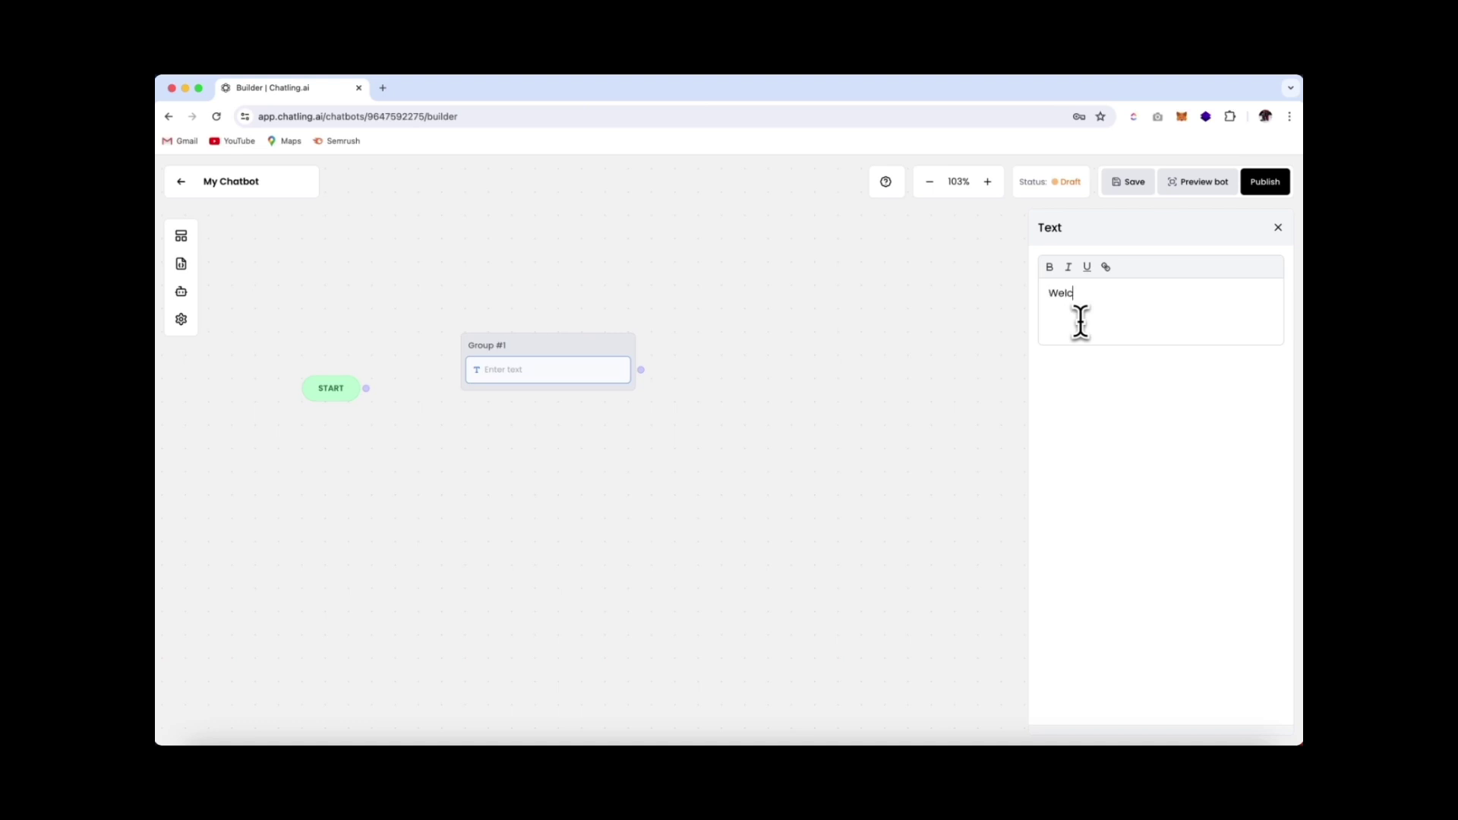
{"action": "type", "text": "ome to the Barbershop, I'm here t"}
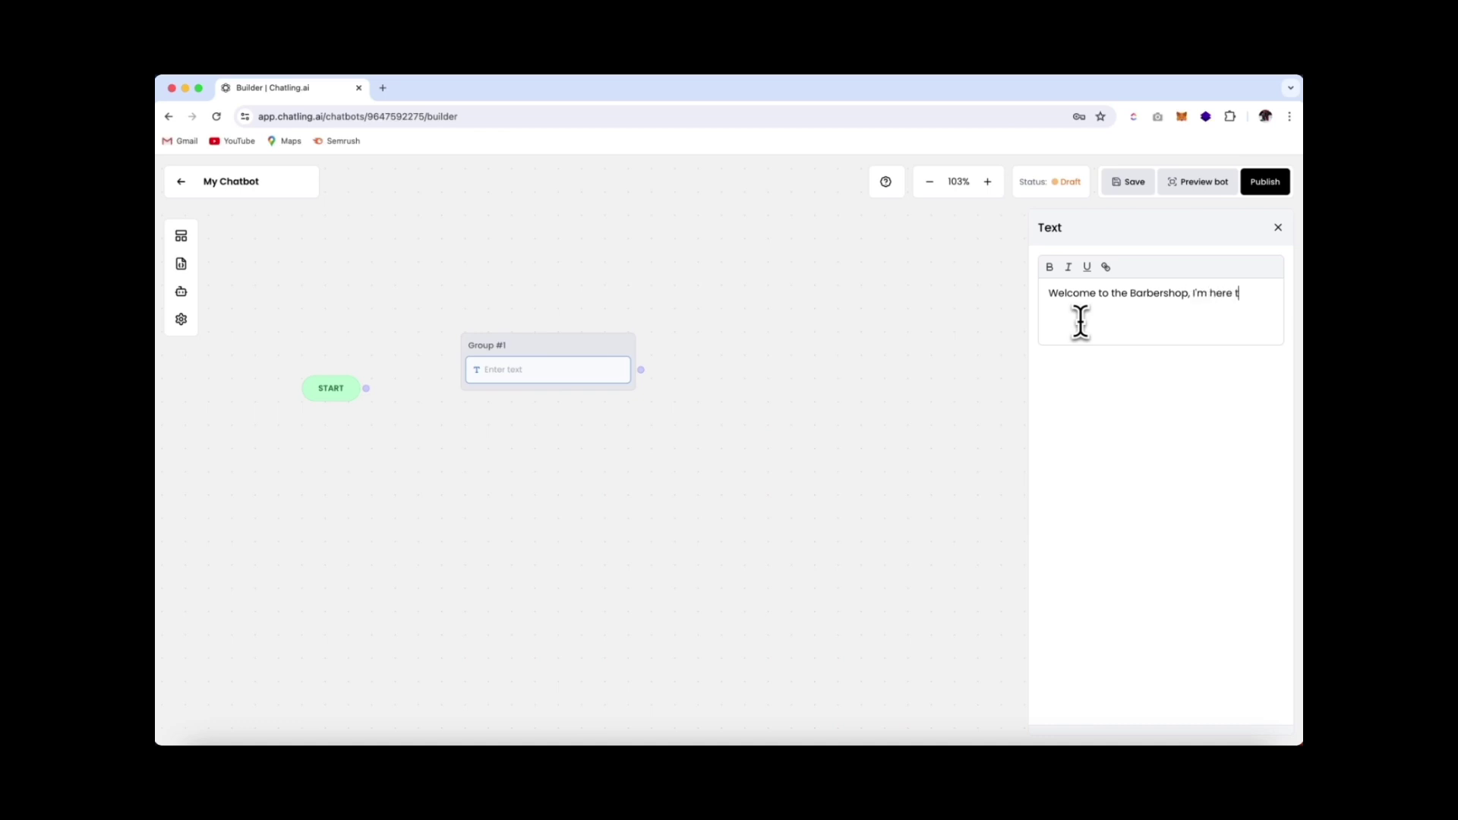
{"action": "type", "text": "o answer your questions."}
{"action": "left_click", "coordinate": [566, 399]}
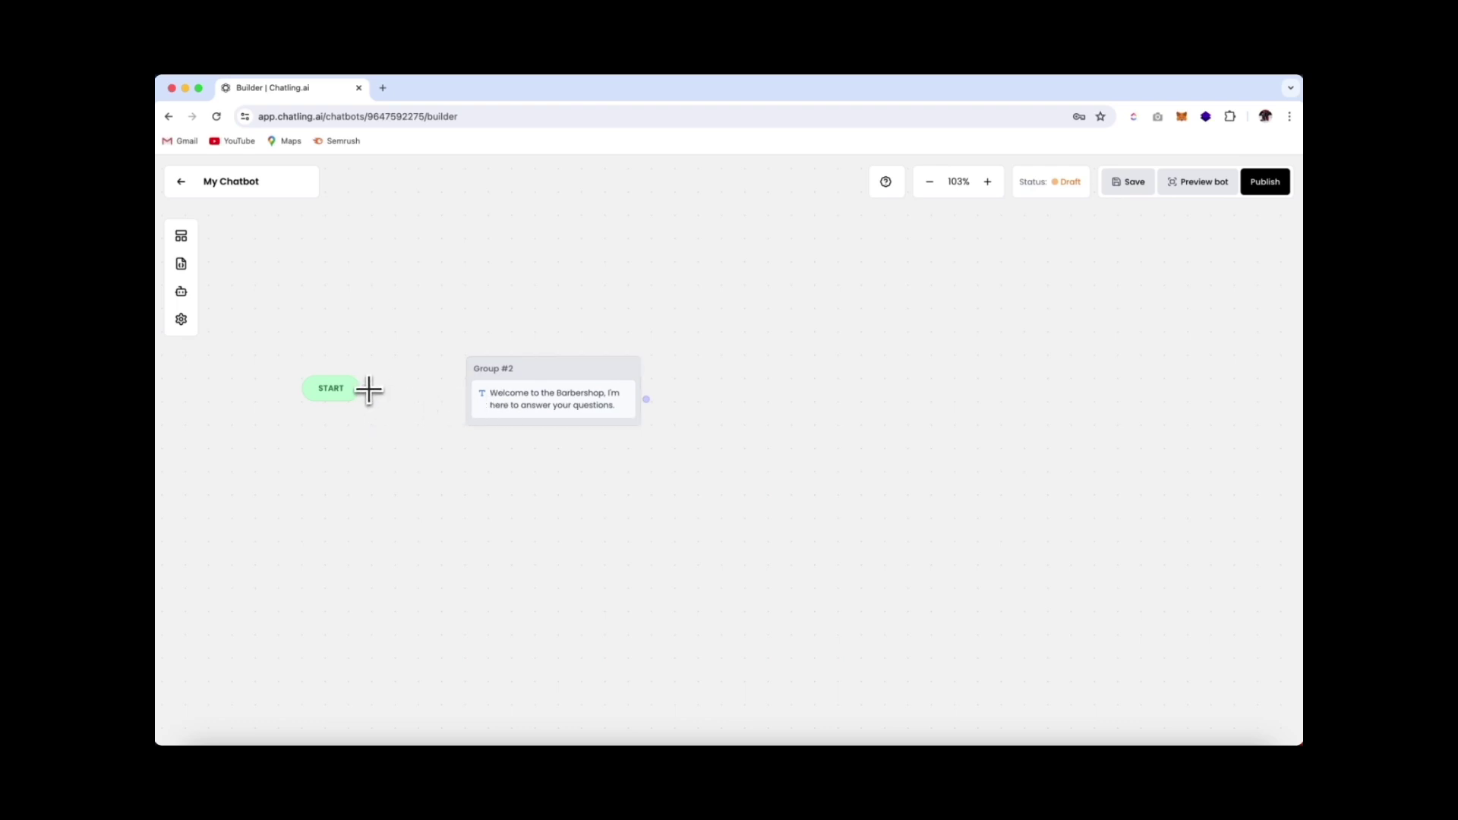
{"action": "left_click_drag", "start_coordinate": [368, 389], "coordinate": [473, 375]}
Add a Text block below the welcome reading 'Please enter your details below to get started.'
{"action": "left_click", "coordinate": [181, 236]}
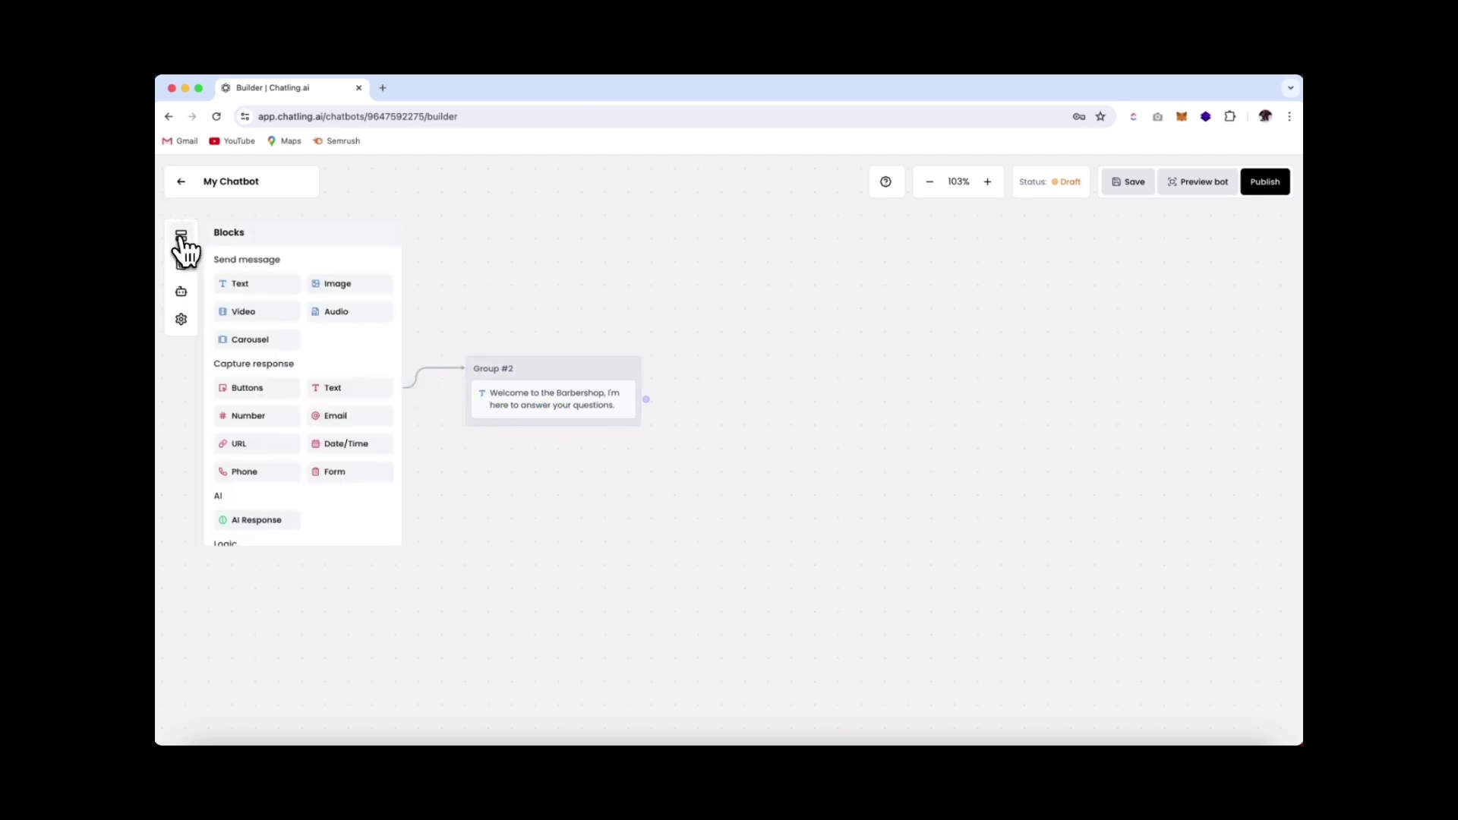
{"action": "left_click_drag", "start_coordinate": [233, 279], "coordinate": [505, 465]}
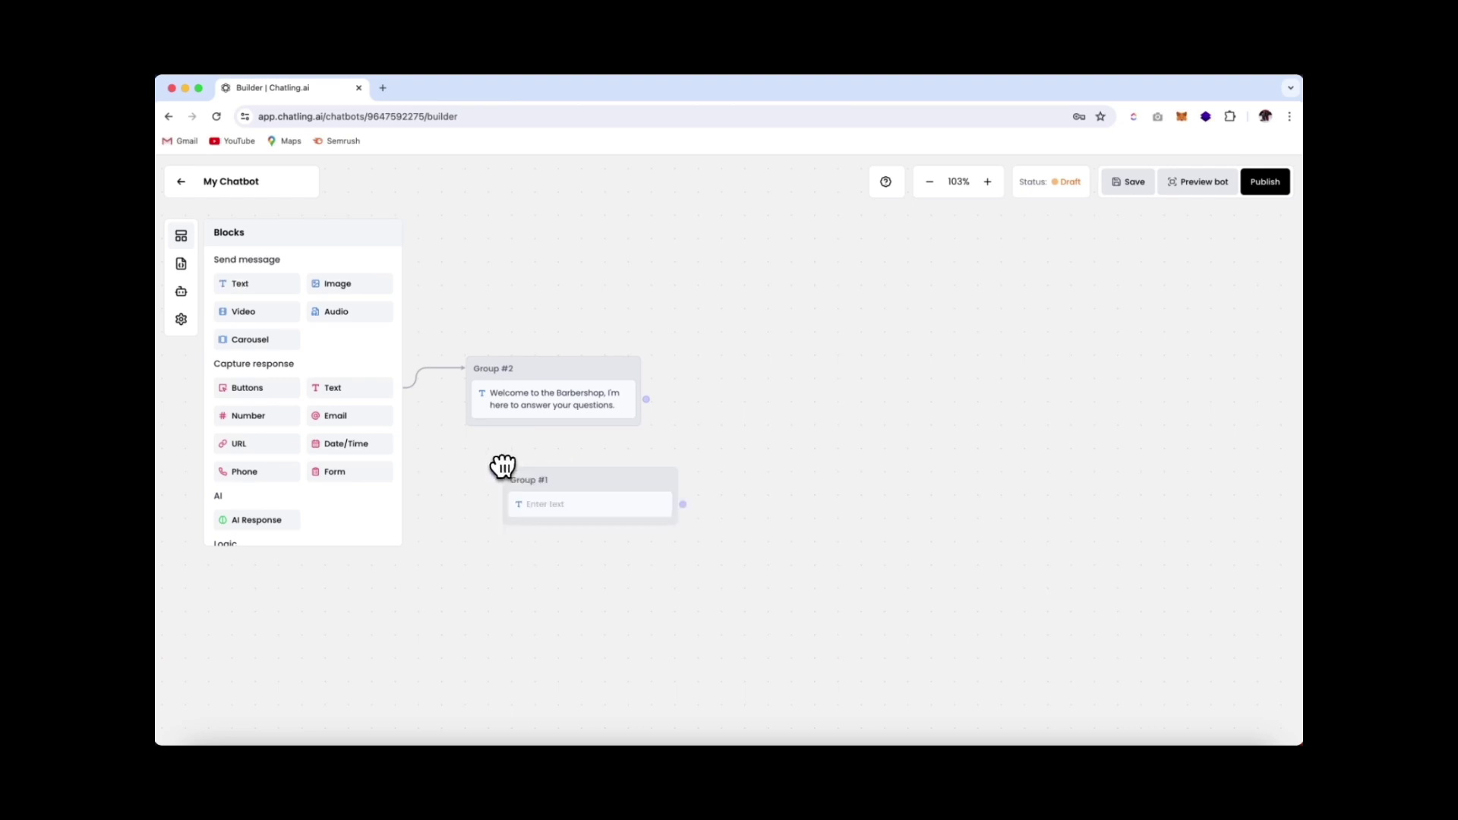
{"action": "left_click", "coordinate": [547, 507]}
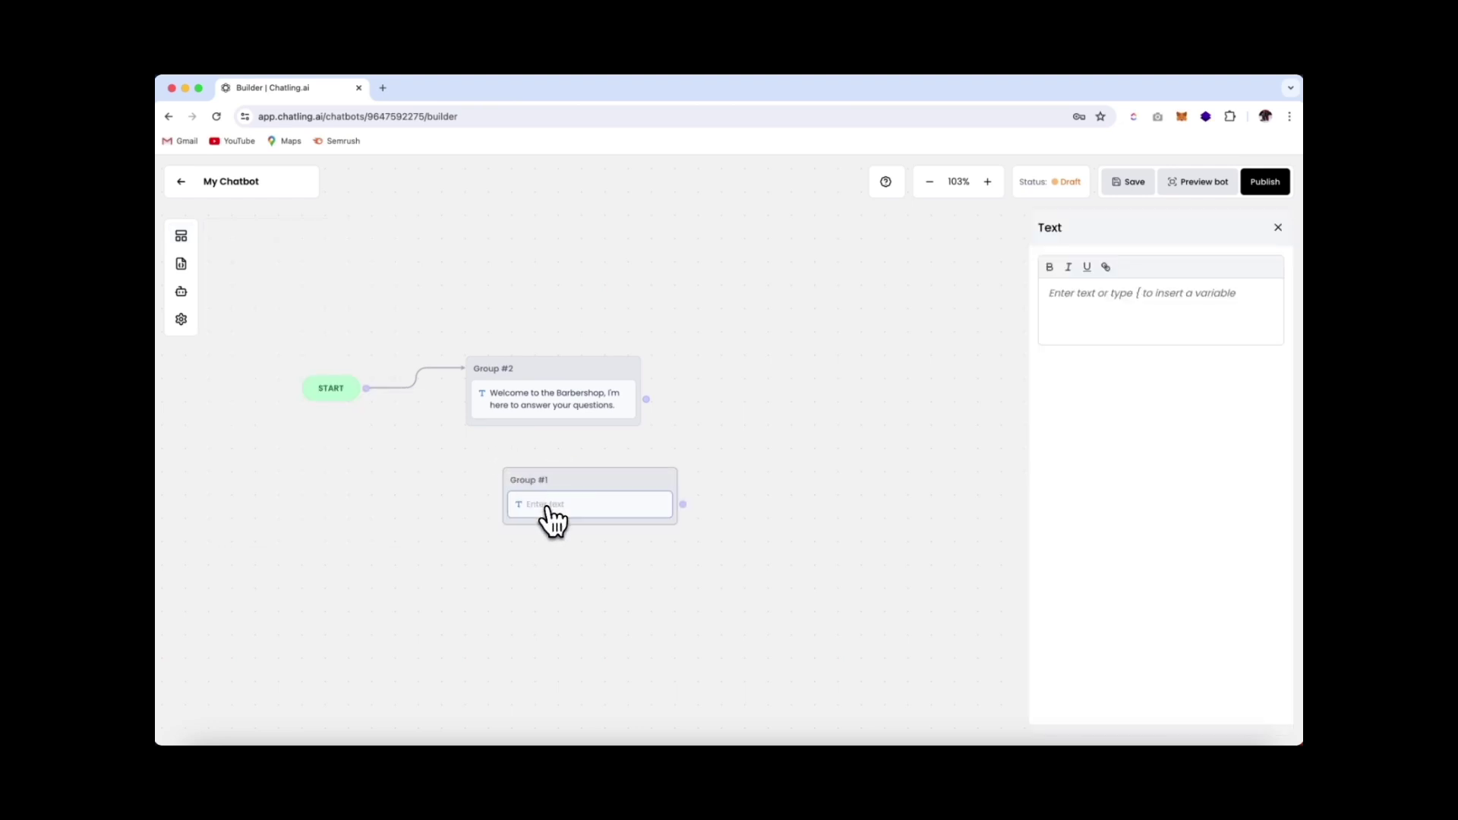
{"action": "left_click", "coordinate": [1048, 296]}
{"action": "type", "text": "Please en"}
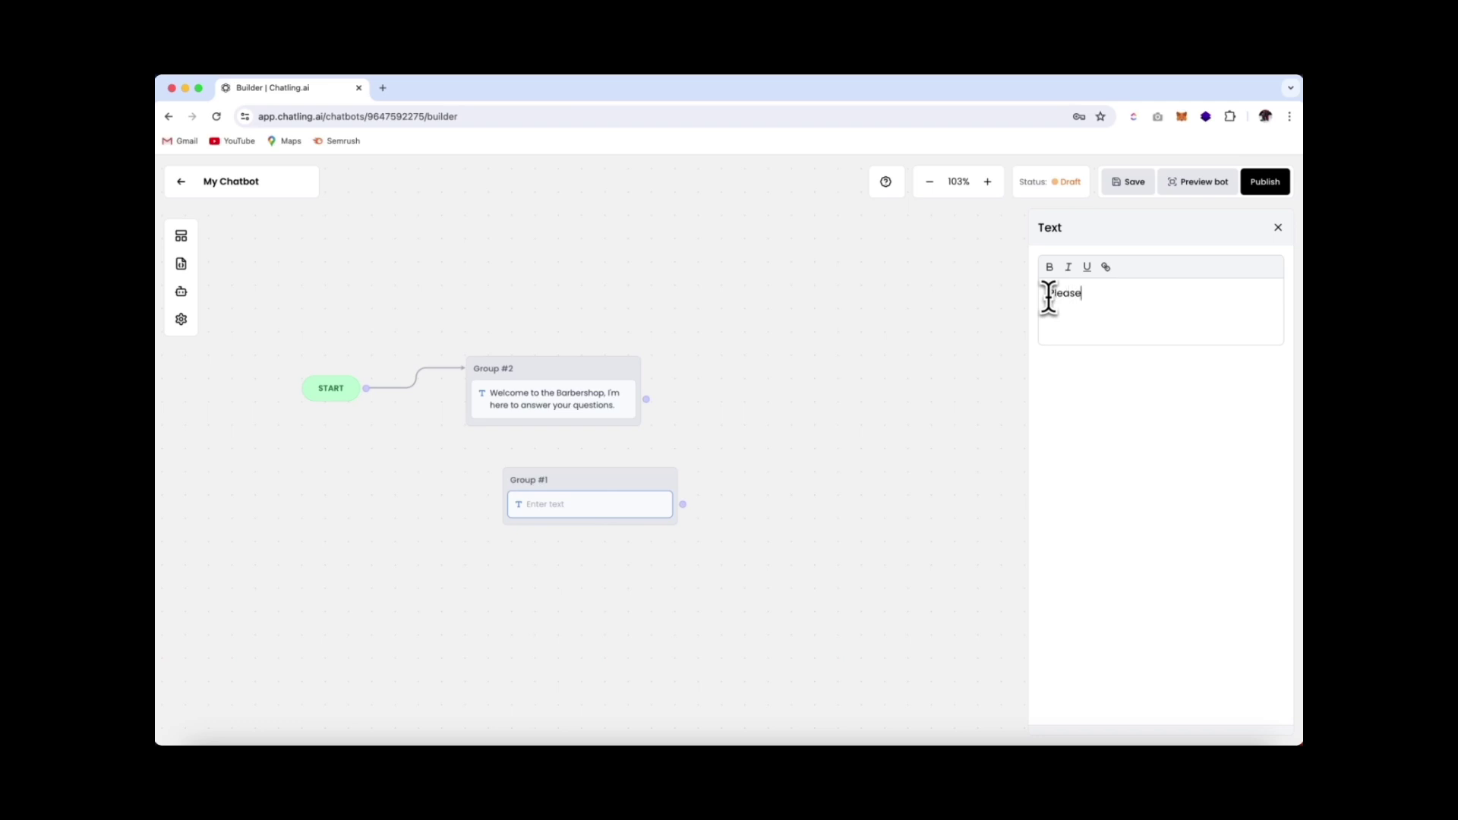
{"action": "type", "text": "ter your details below to get sta"}
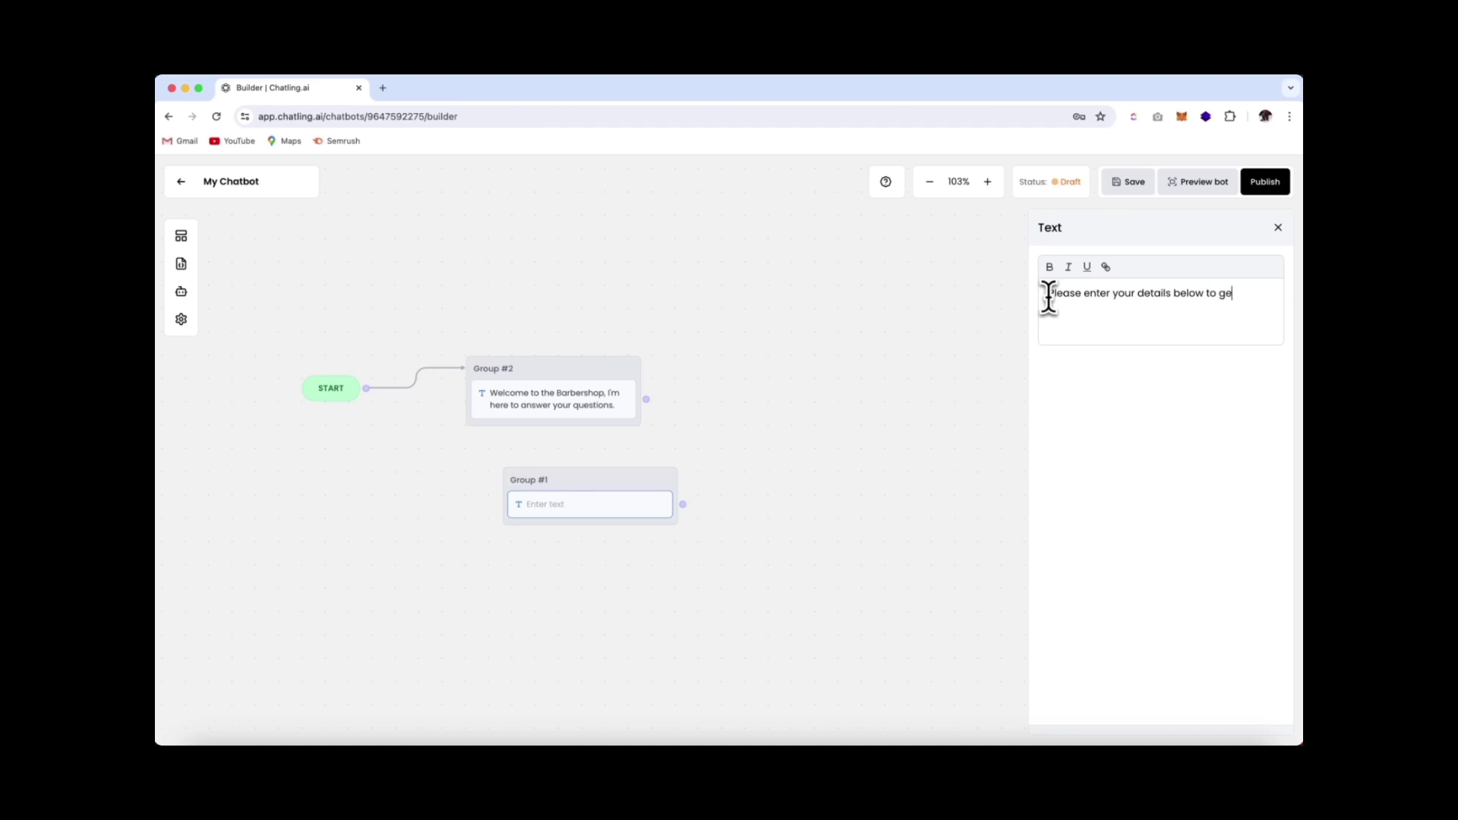
{"action": "type", "text": "rted."}
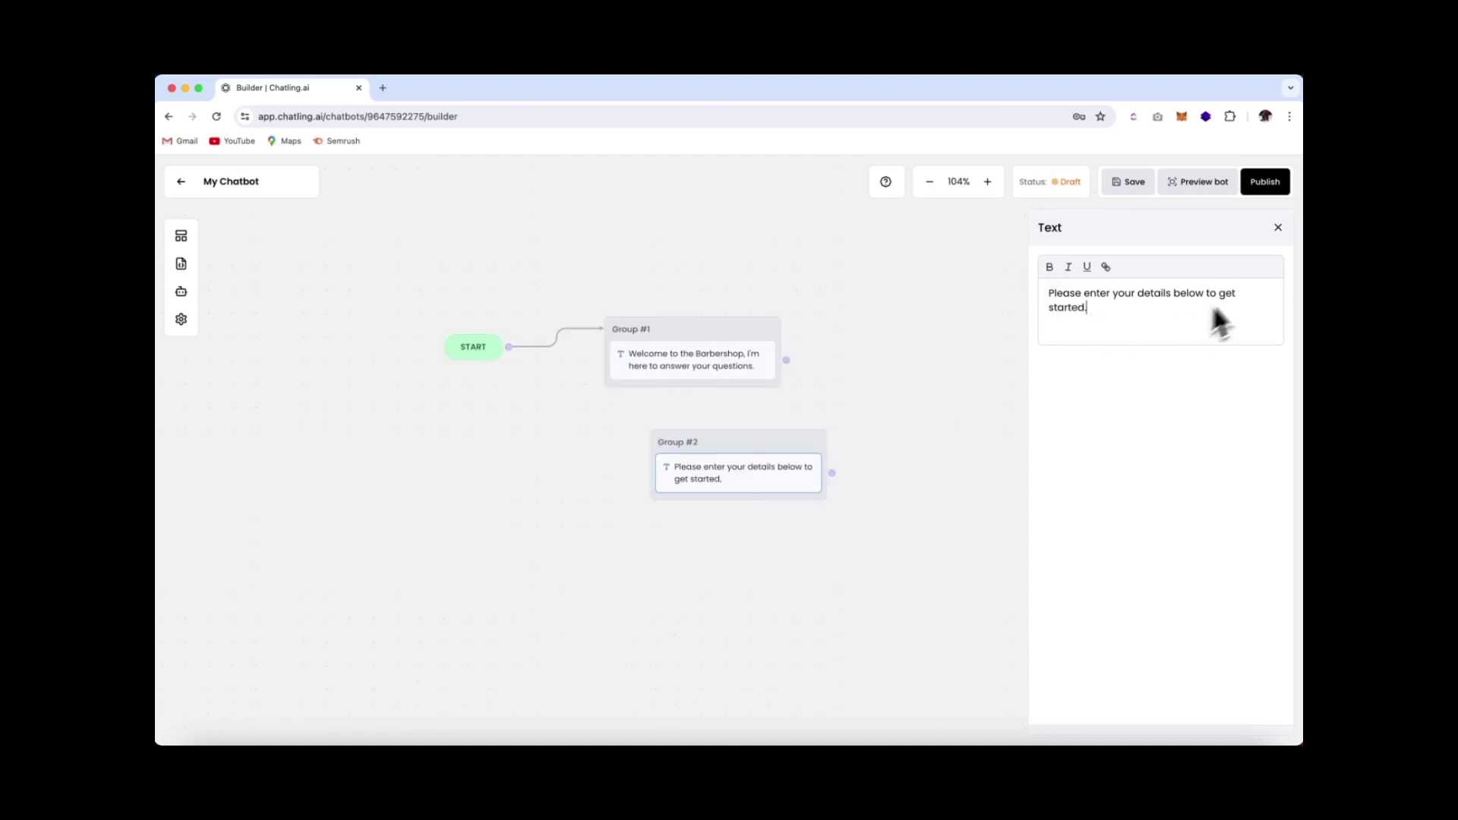
{"action": "left_click", "coordinate": [1278, 229]}
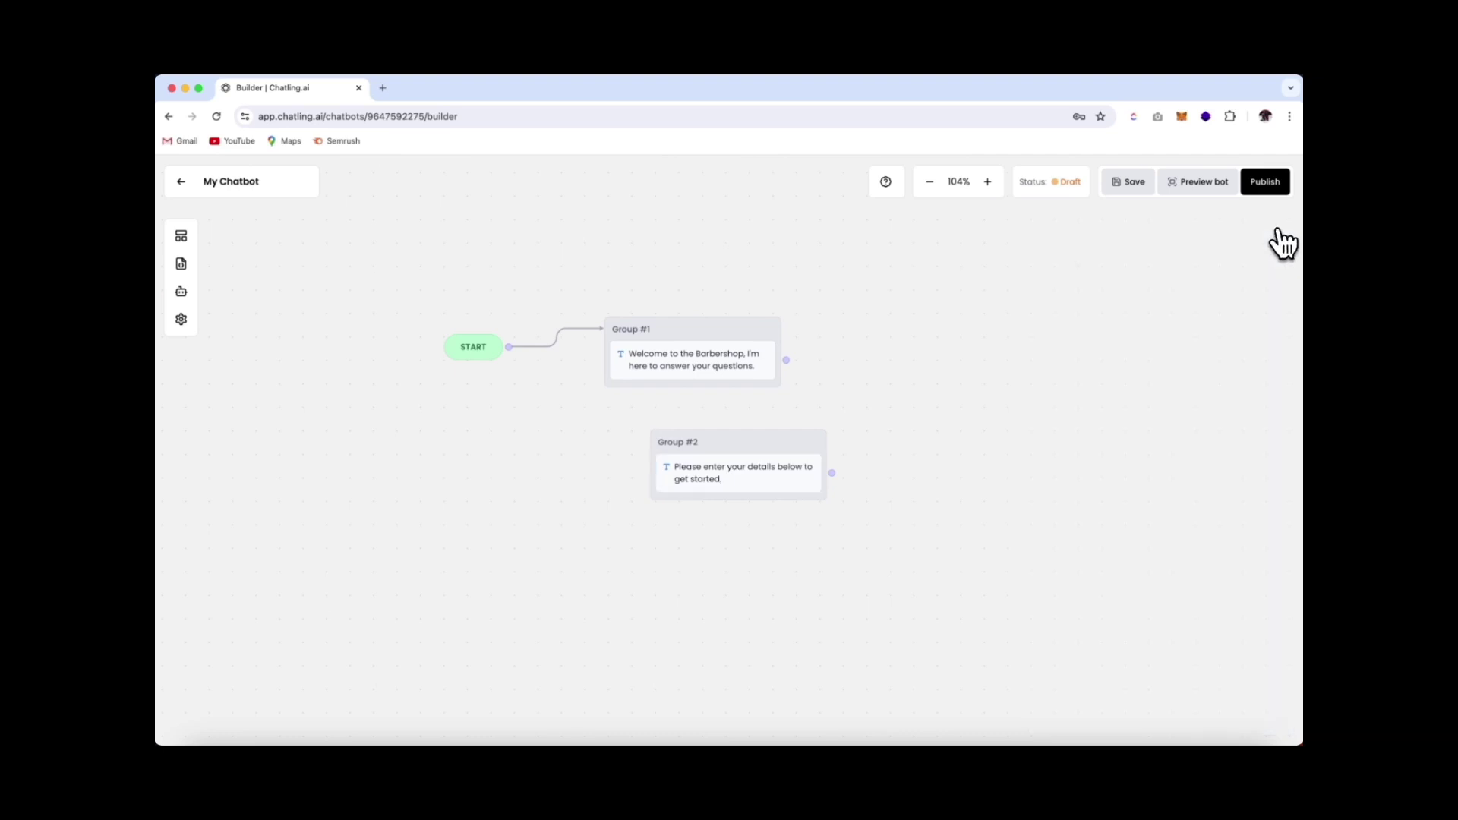
{"action": "left_click", "coordinate": [181, 236]}
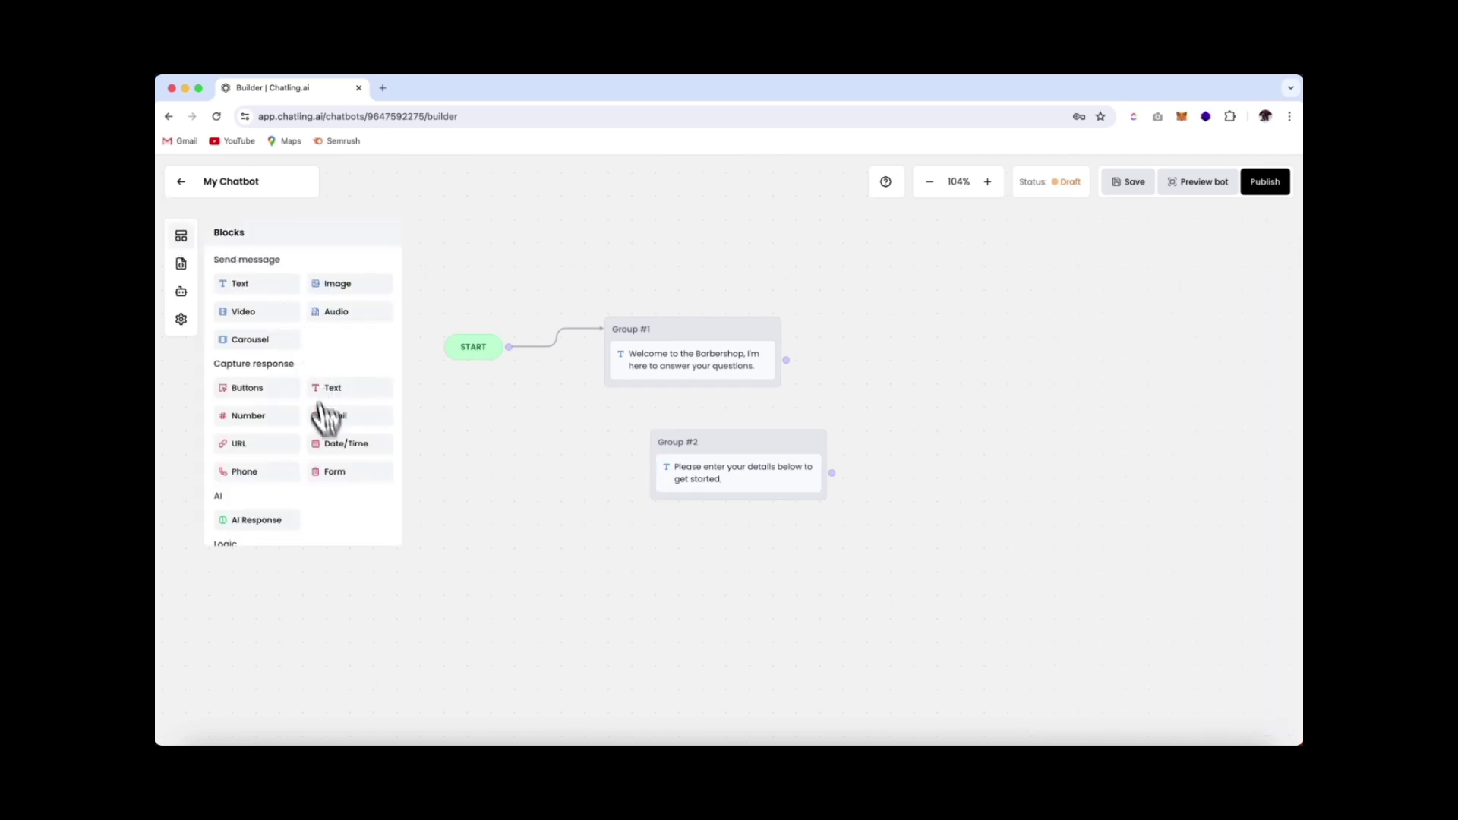
Add a Form block with a Name field stored in contact_name
{"action": "left_click_drag", "start_coordinate": [337, 483], "coordinate": [718, 504]}
{"action": "left_click", "coordinate": [735, 522]}
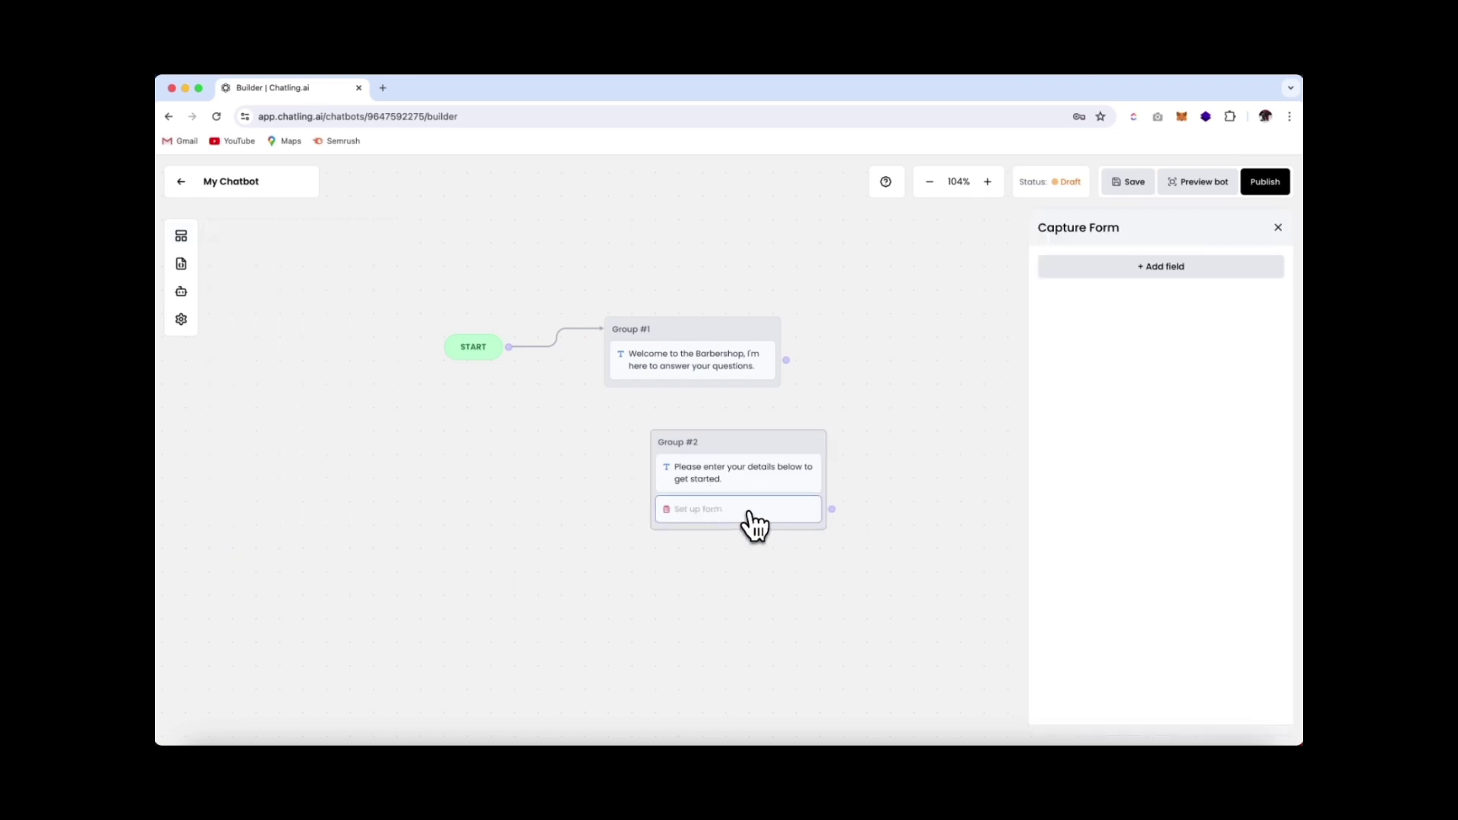
{"action": "left_click", "coordinate": [1154, 266]}
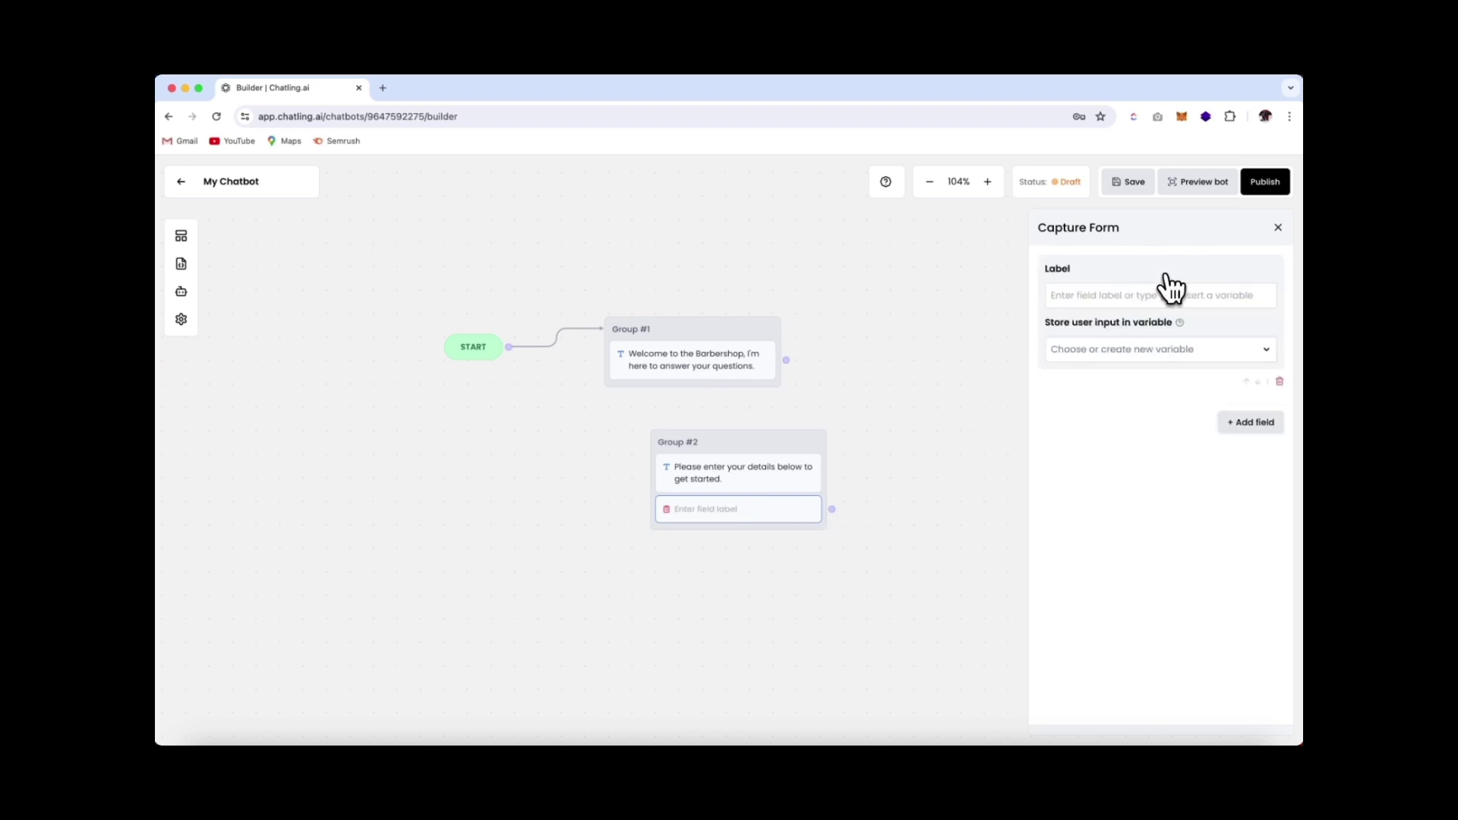
{"action": "left_click", "coordinate": [1087, 296]}
{"action": "type", "text": "N"}
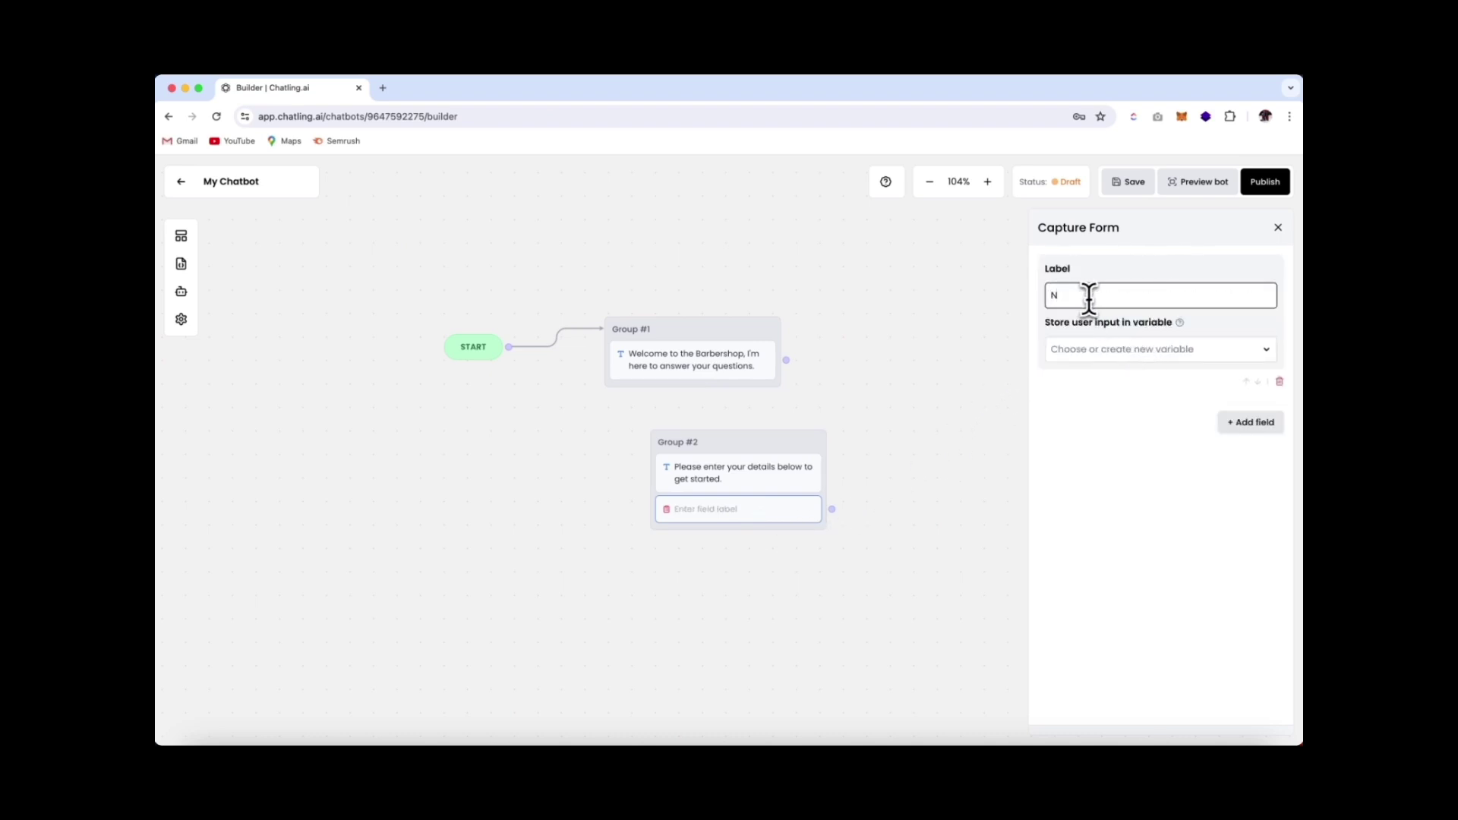
{"action": "type", "text": "ame"}
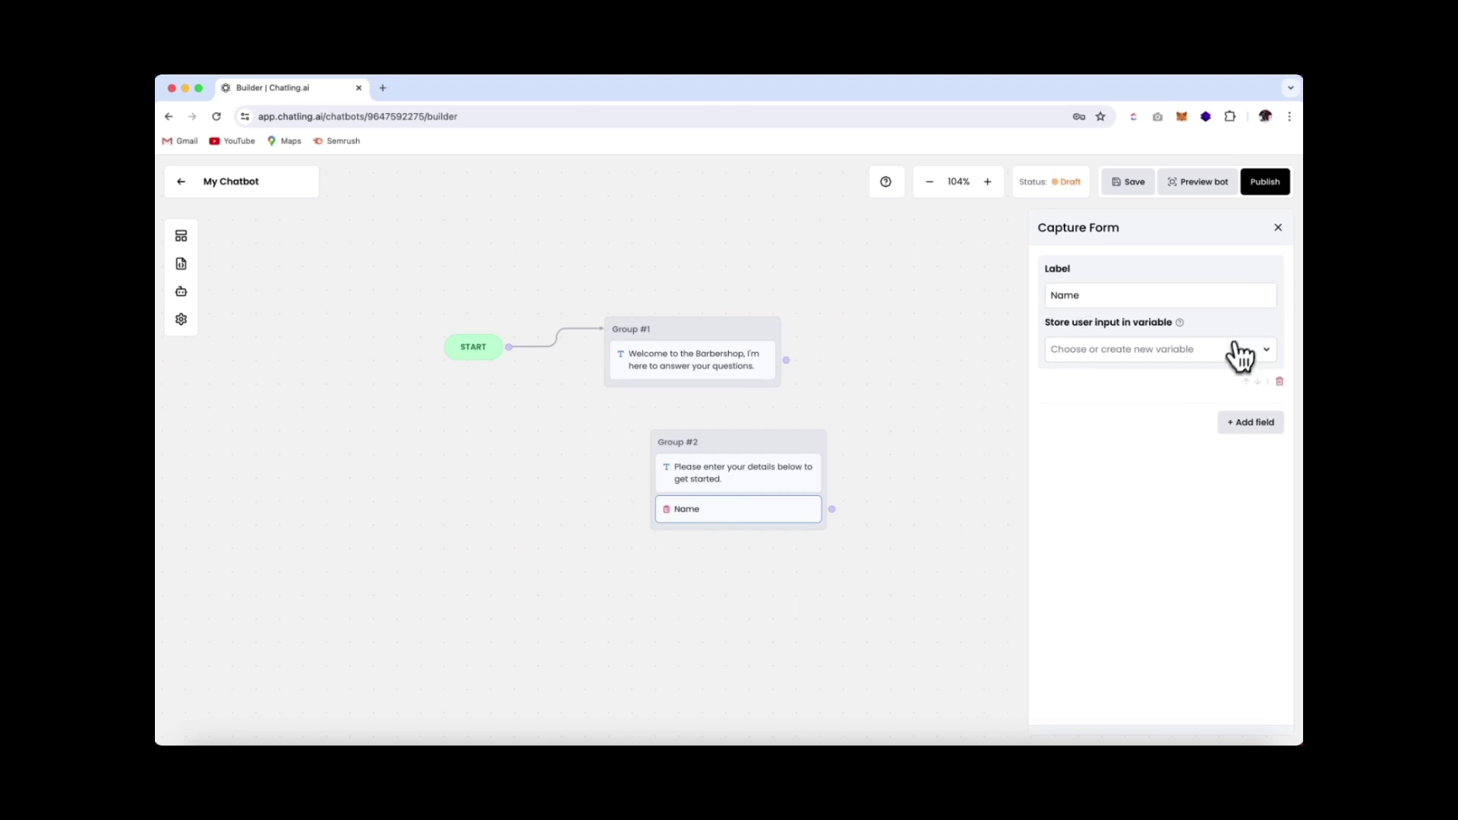
{"action": "left_click", "coordinate": [1206, 353]}
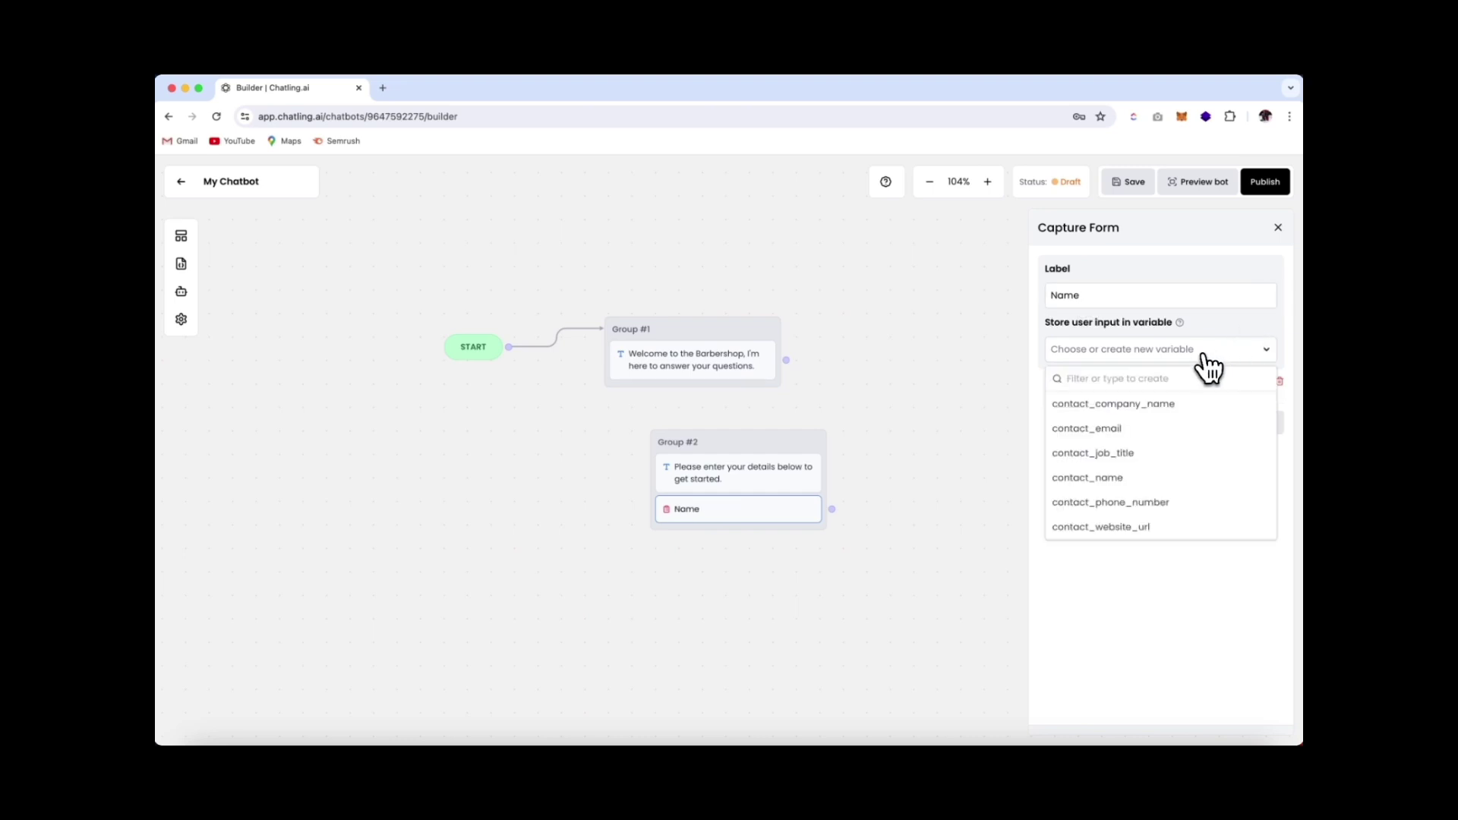
{"action": "left_click", "coordinate": [1134, 478]}
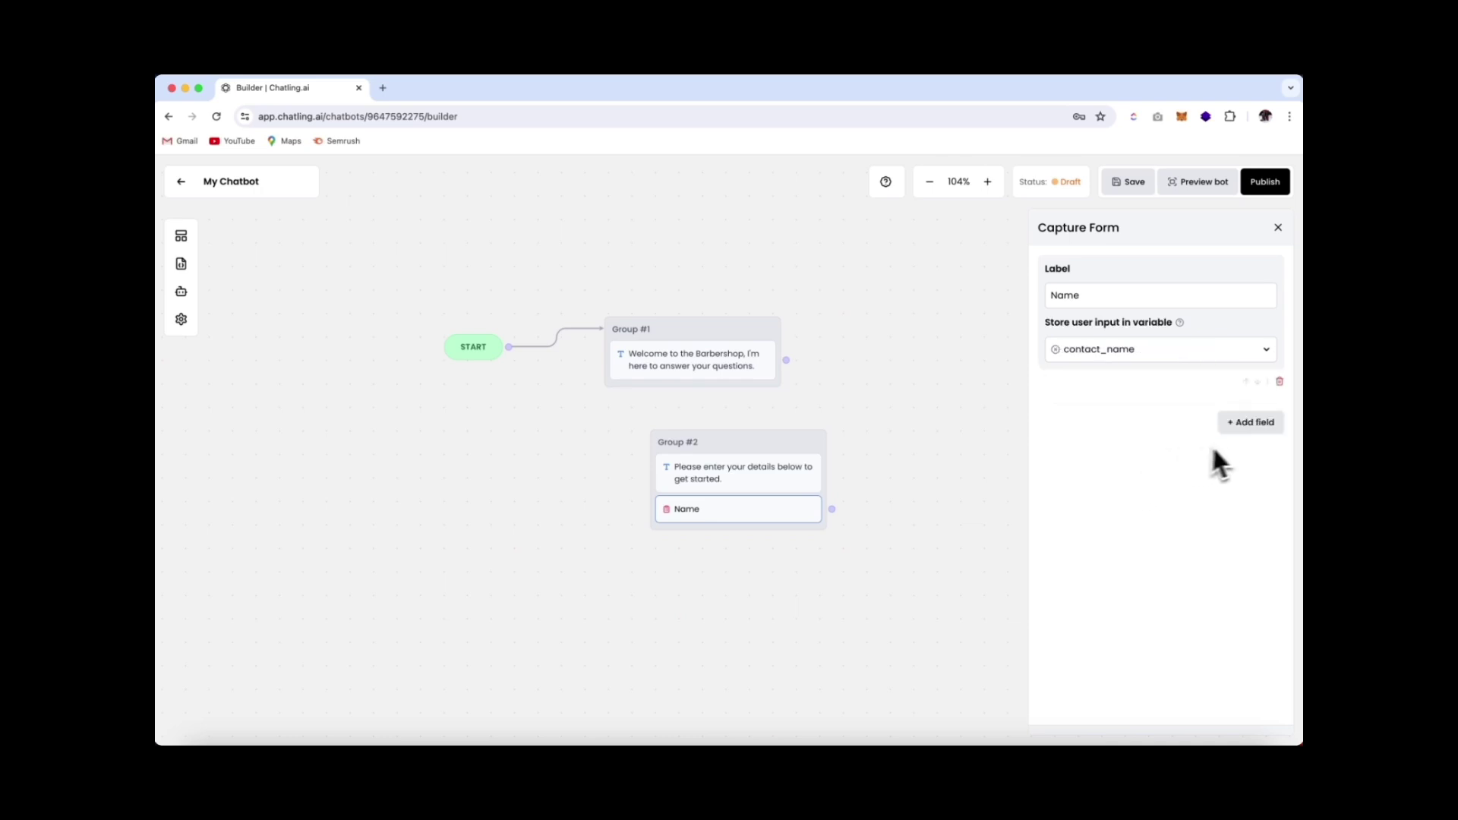
Add an Email field stored in contact_email and connect the welcome group to the form
{"action": "left_click", "coordinate": [1253, 422]}
{"action": "left_click", "coordinate": [1085, 444]}
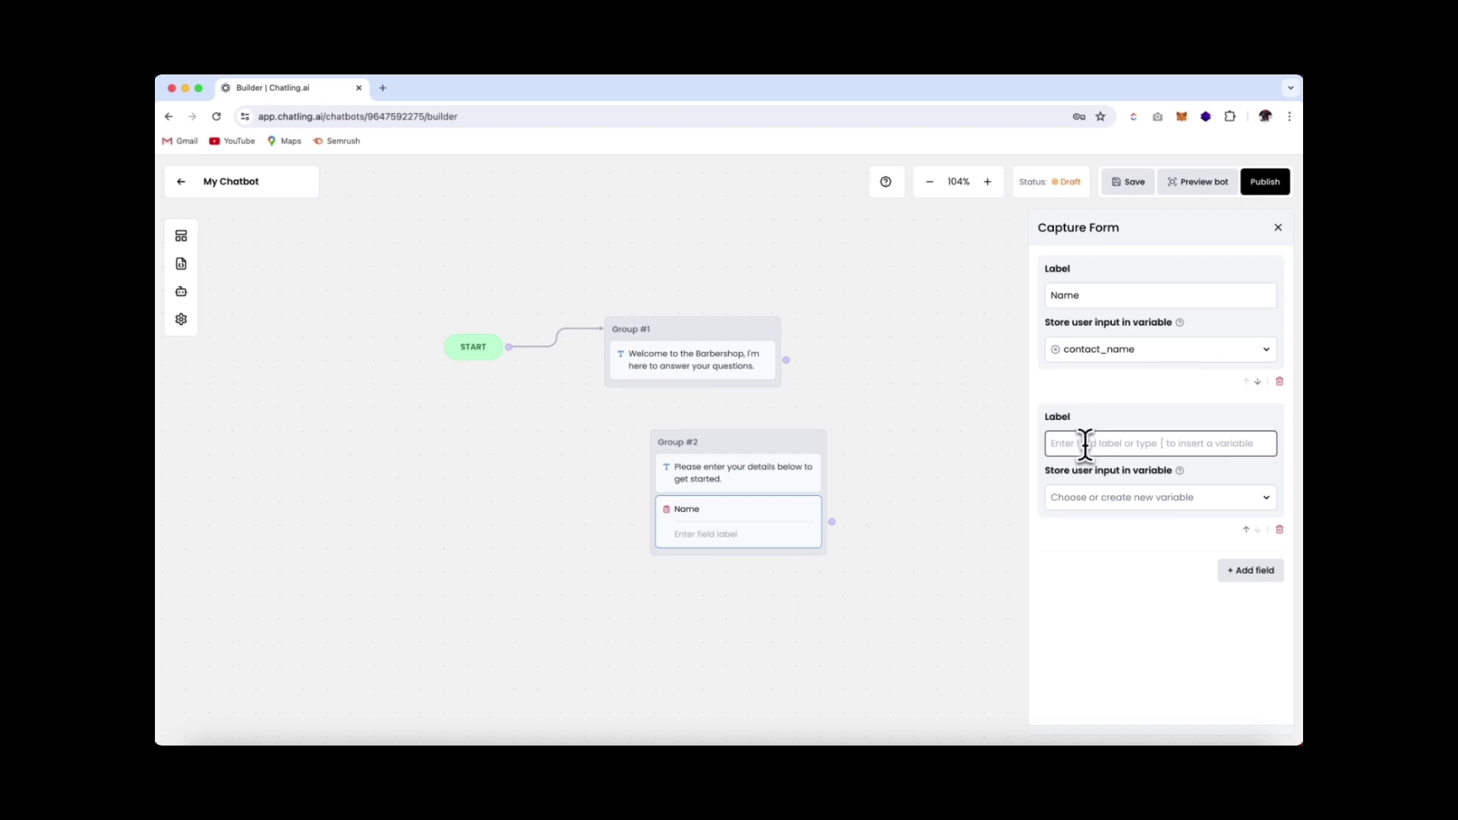
{"action": "type", "text": "Email"}
{"action": "left_click", "coordinate": [1143, 499]}
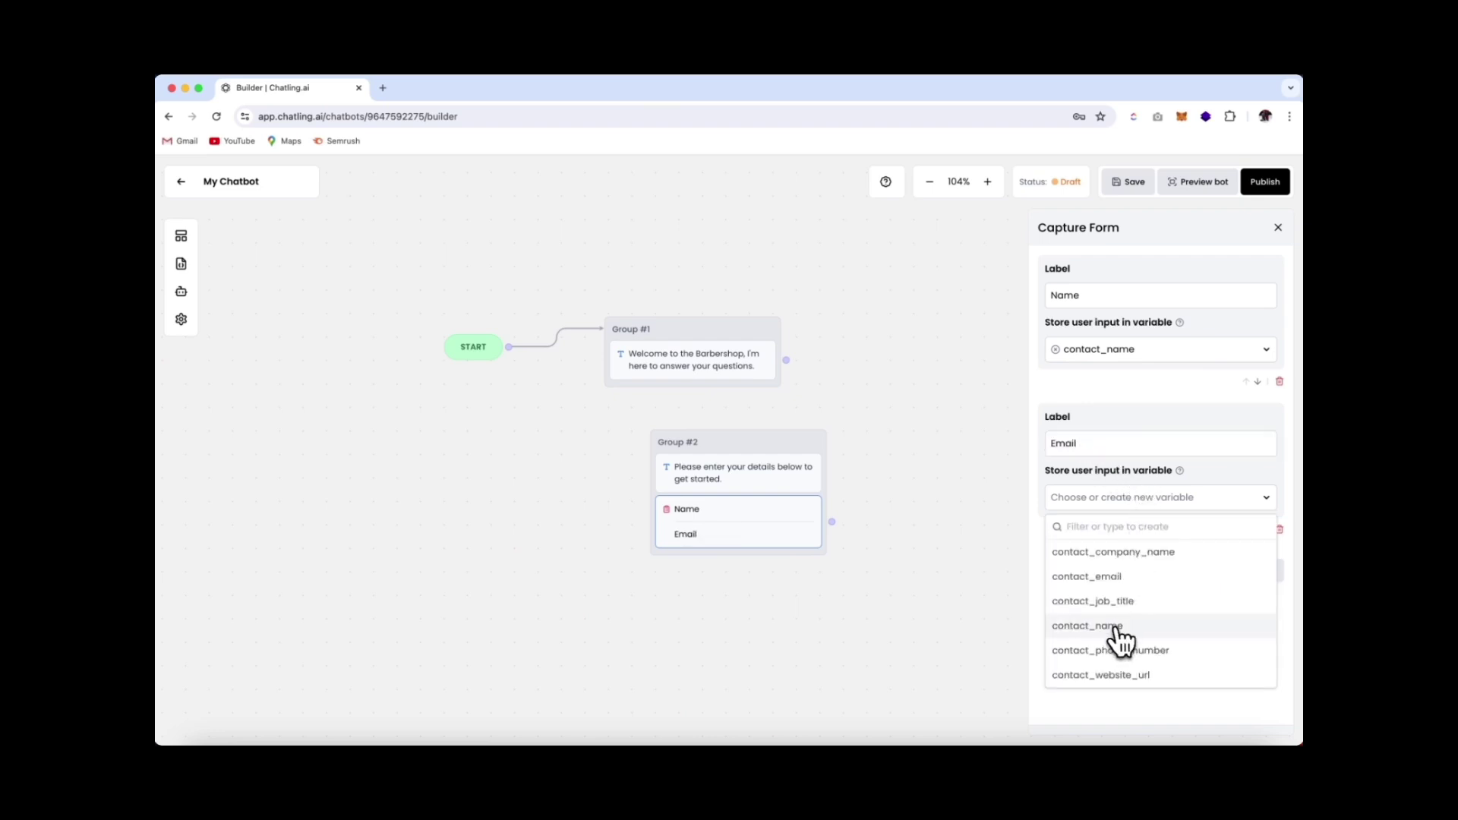
{"action": "left_click", "coordinate": [1131, 578]}
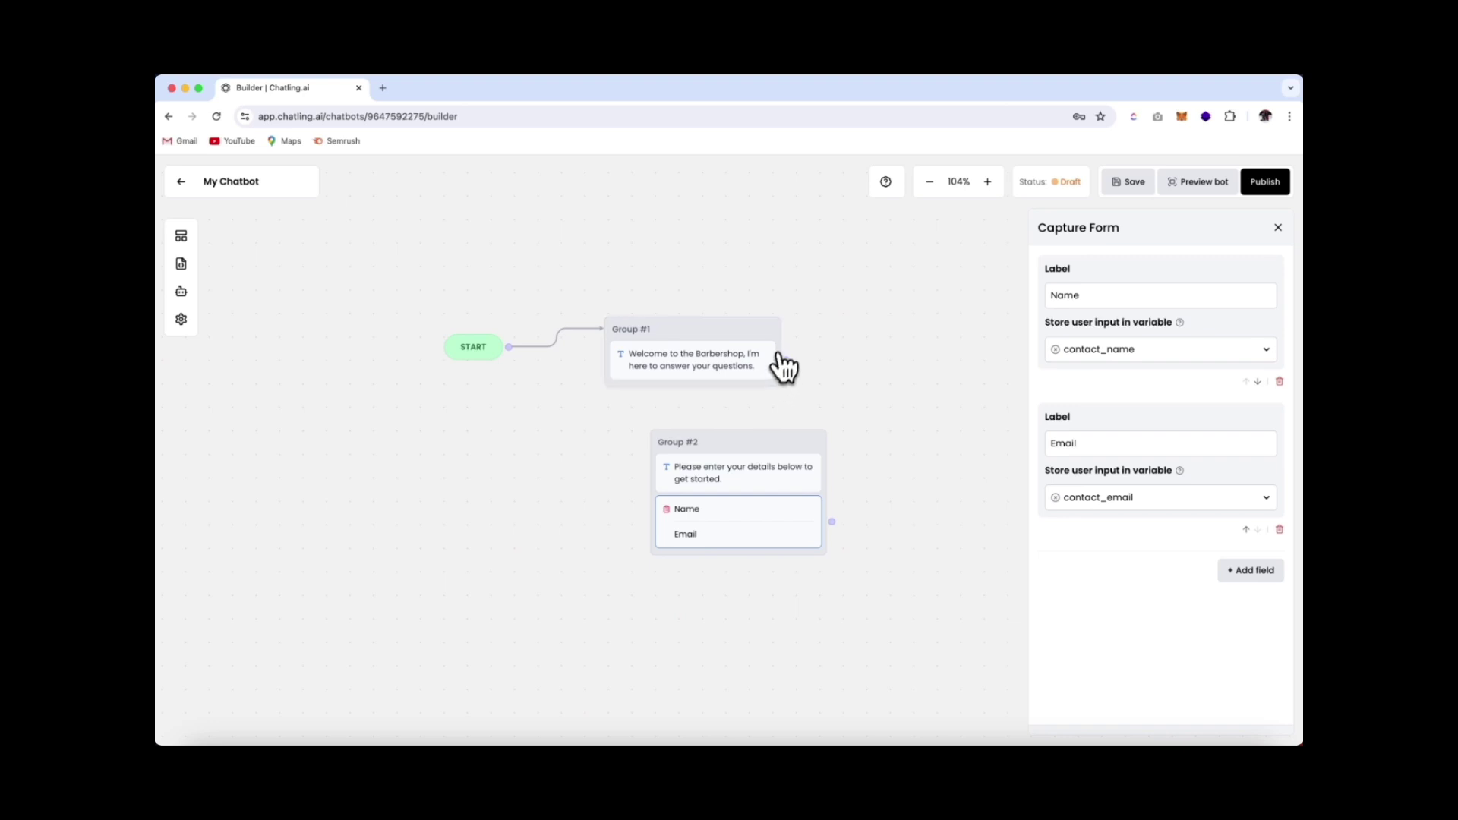
{"action": "left_click_drag", "start_coordinate": [786, 361], "coordinate": [781, 426]}
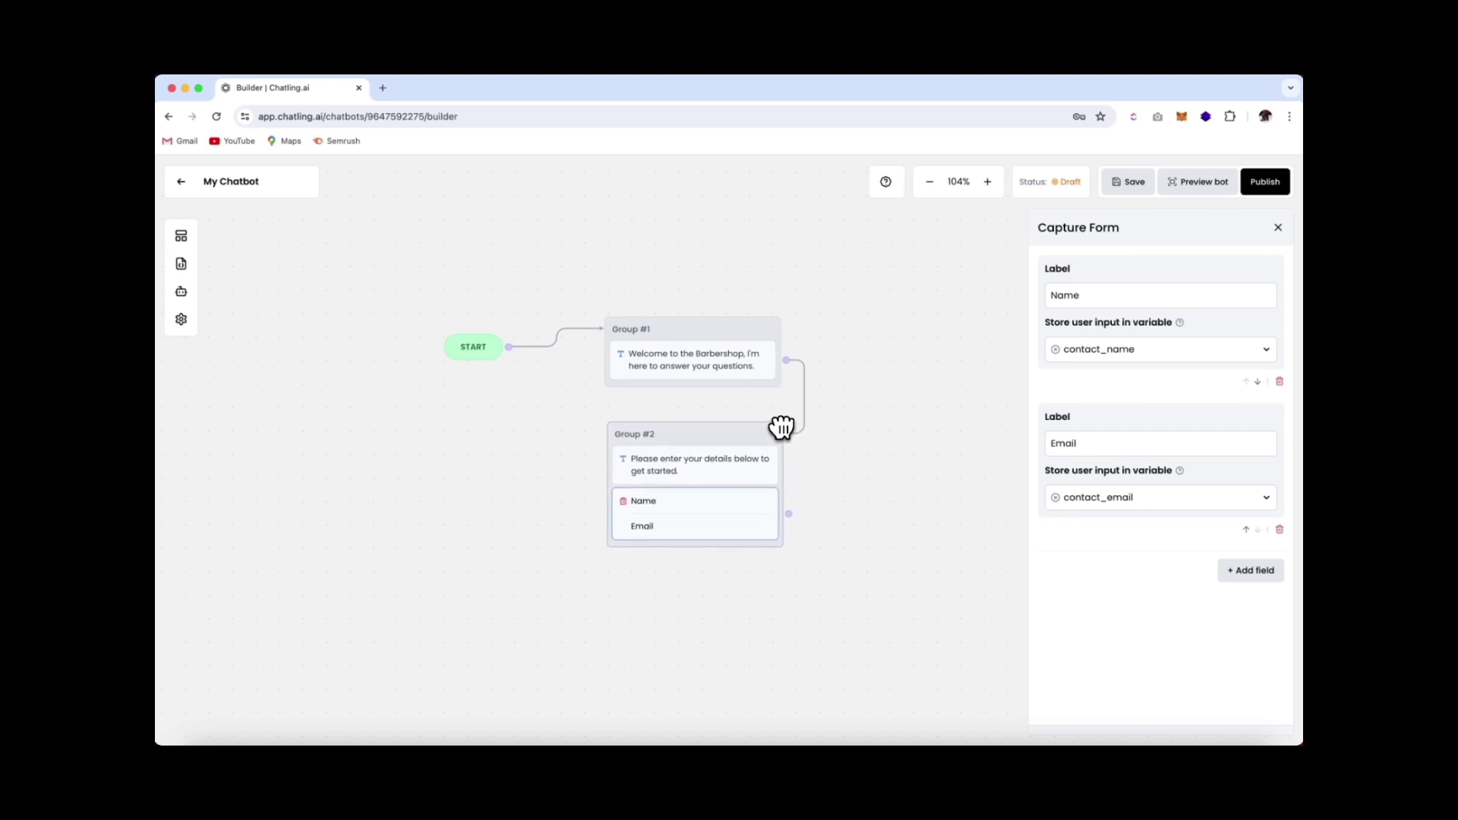
Add a Text group 'Hi {contact_name}, how can I assist you?' linked from the details form
{"action": "left_click", "coordinate": [1278, 228]}
{"action": "scroll", "coordinate": [565, 414], "scroll_direction": "up", "scroll_amount": 2}
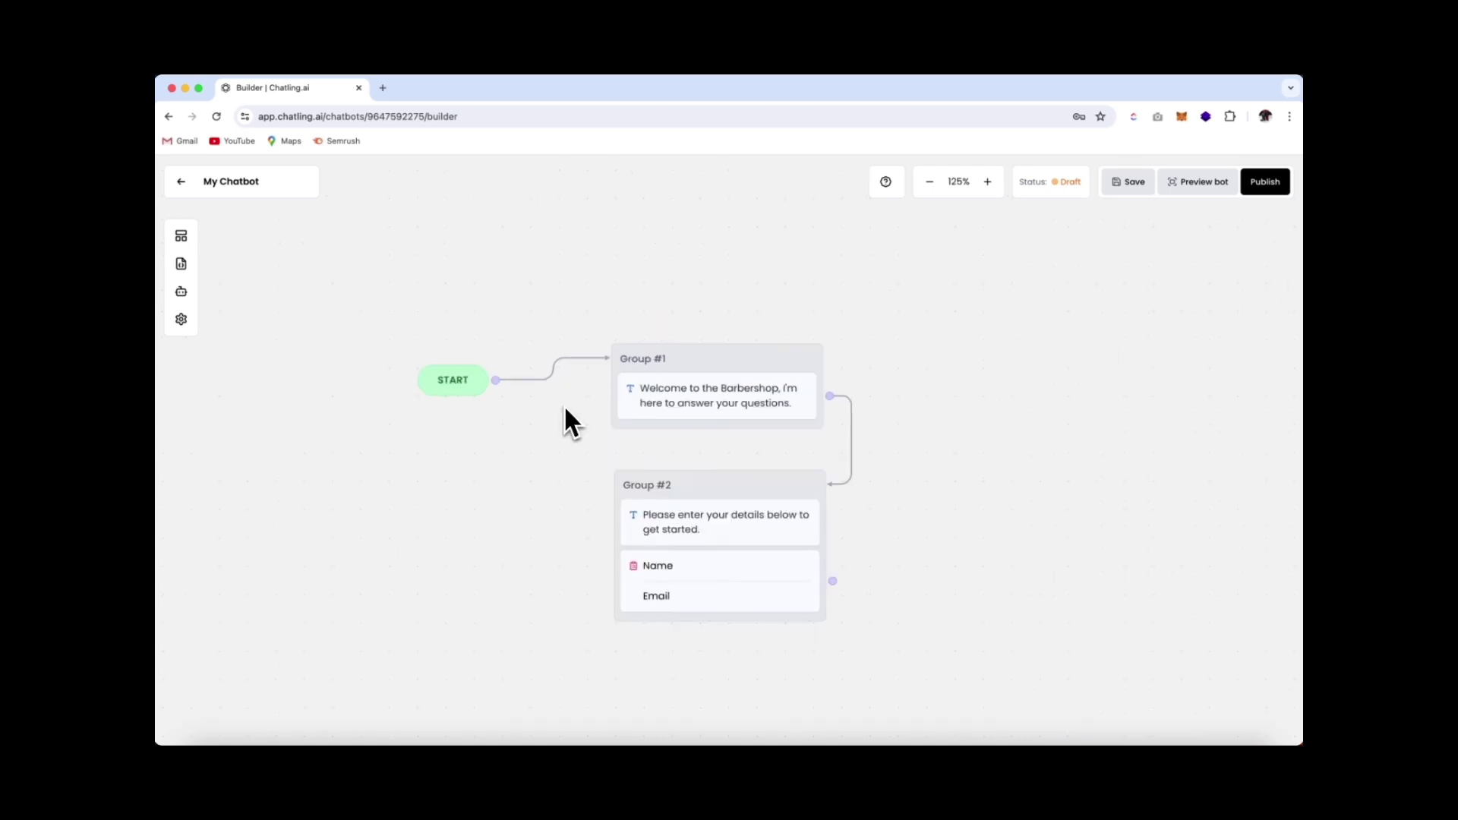
{"action": "left_click", "coordinate": [186, 240]}
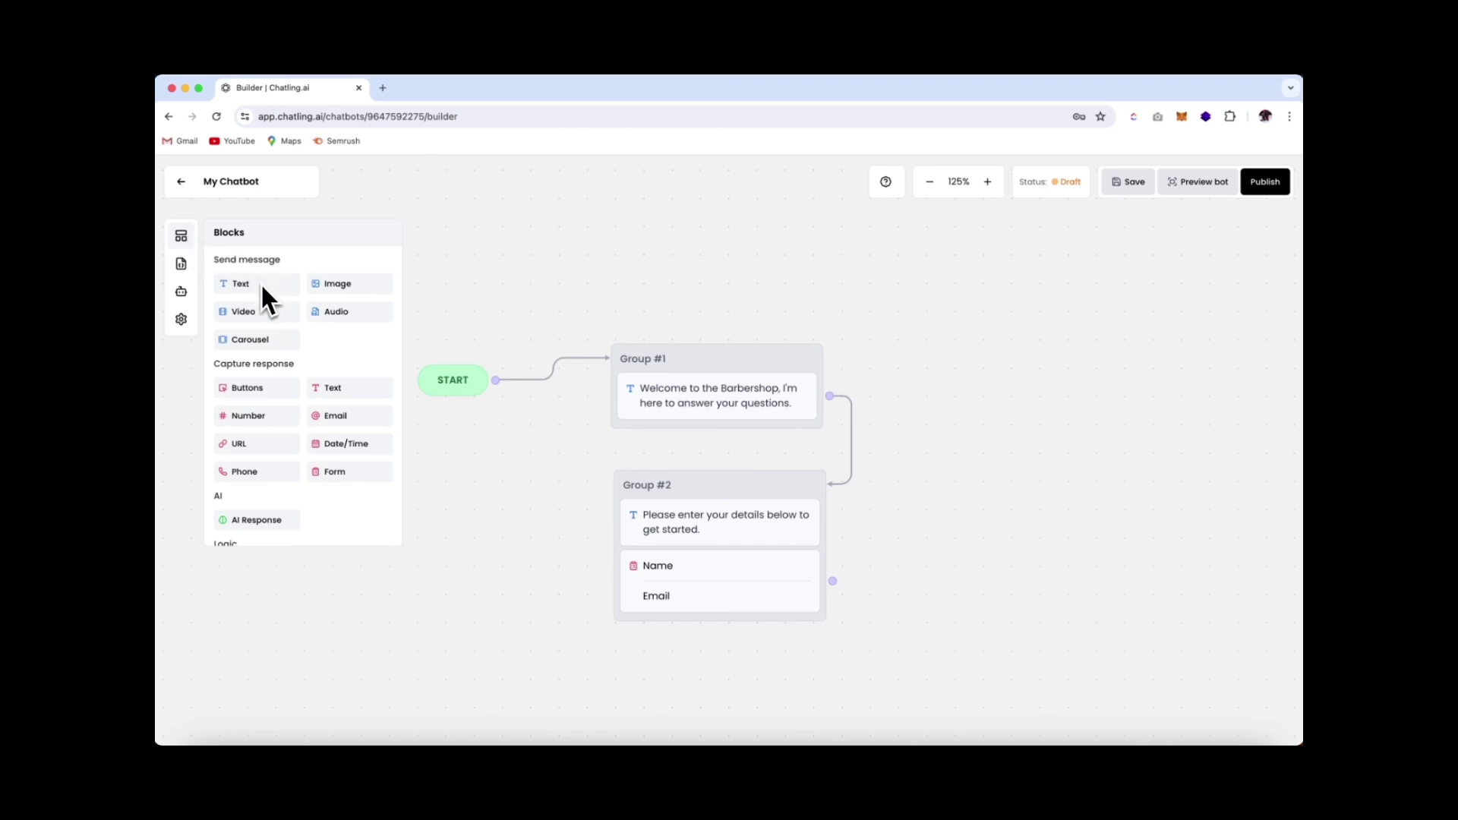
{"action": "left_click_drag", "start_coordinate": [259, 283], "coordinate": [950, 417]}
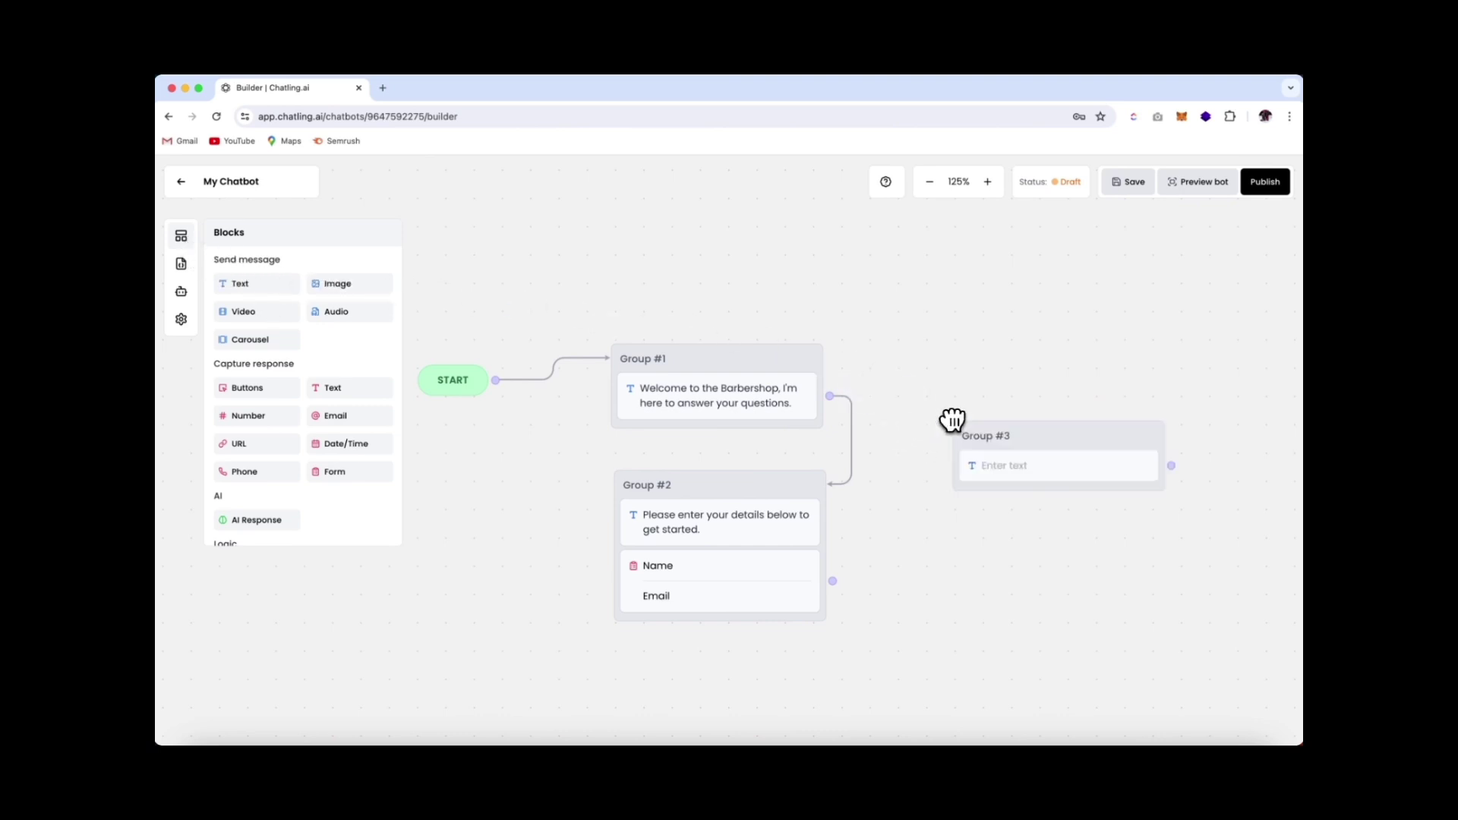
{"action": "left_click", "coordinate": [1046, 465]}
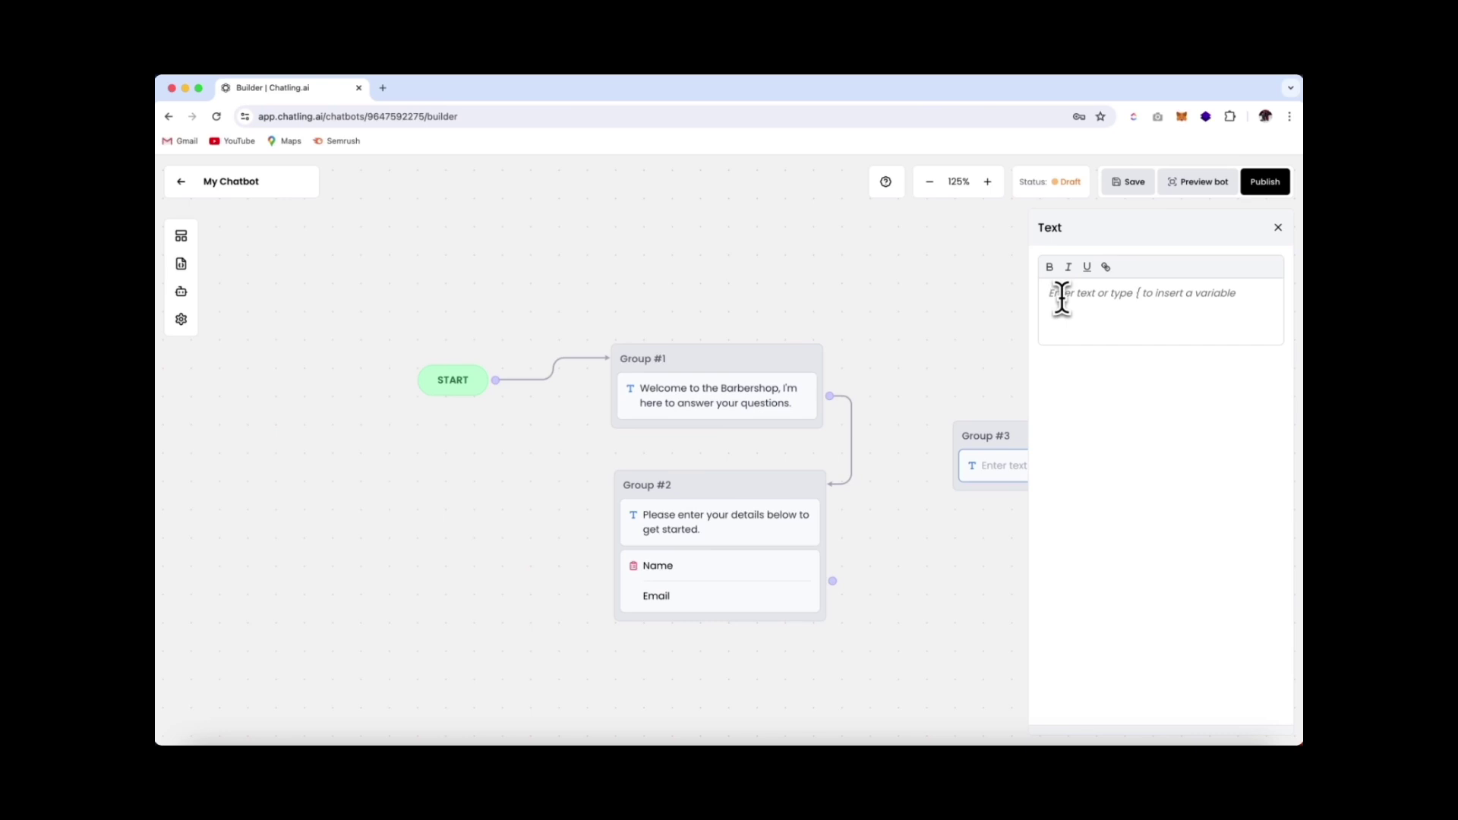
{"action": "type", "text": "Hi {"}
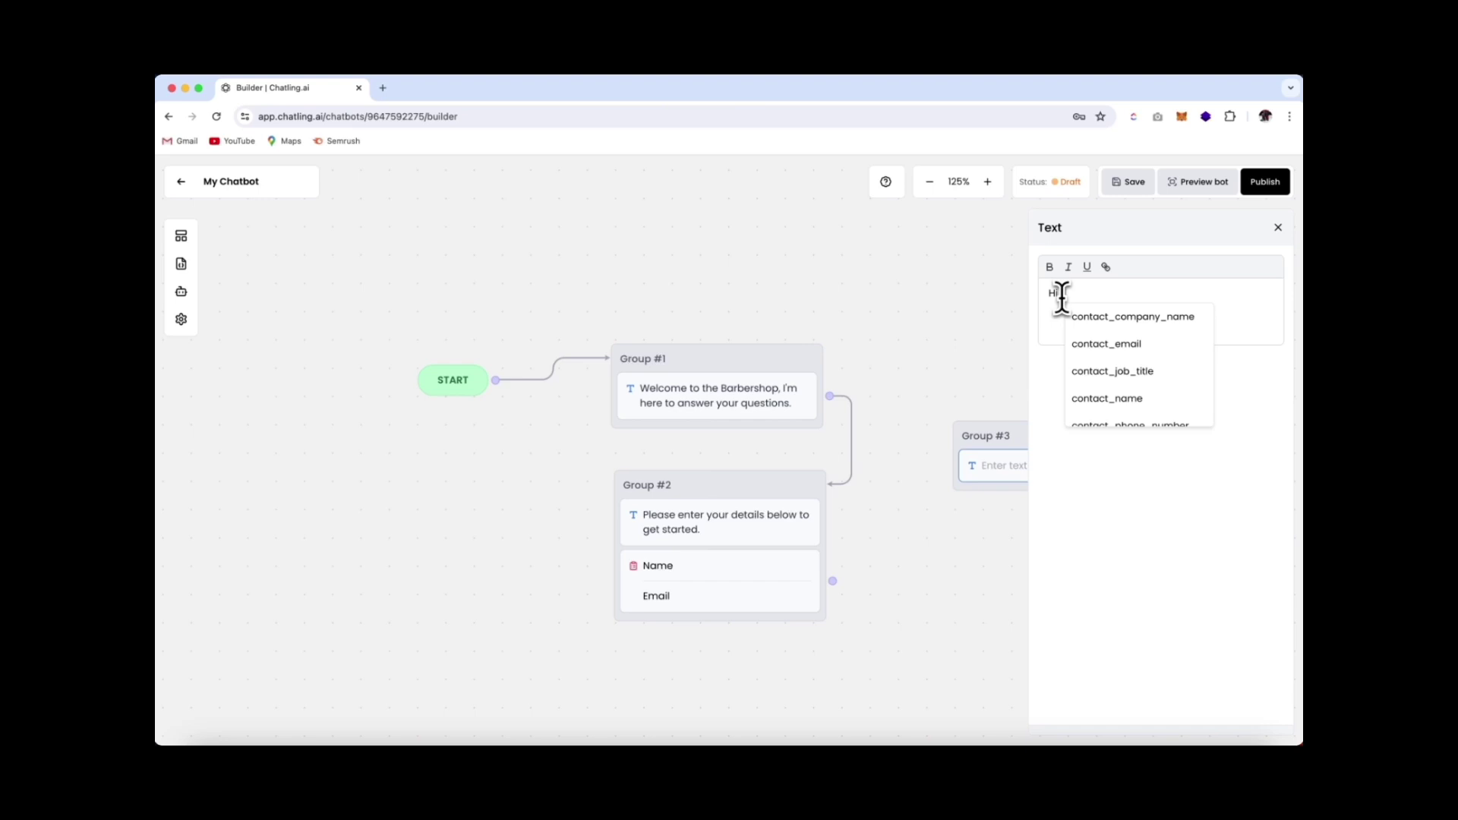
{"action": "left_click", "coordinate": [1091, 400]}
{"action": "type", "text": ", how"}
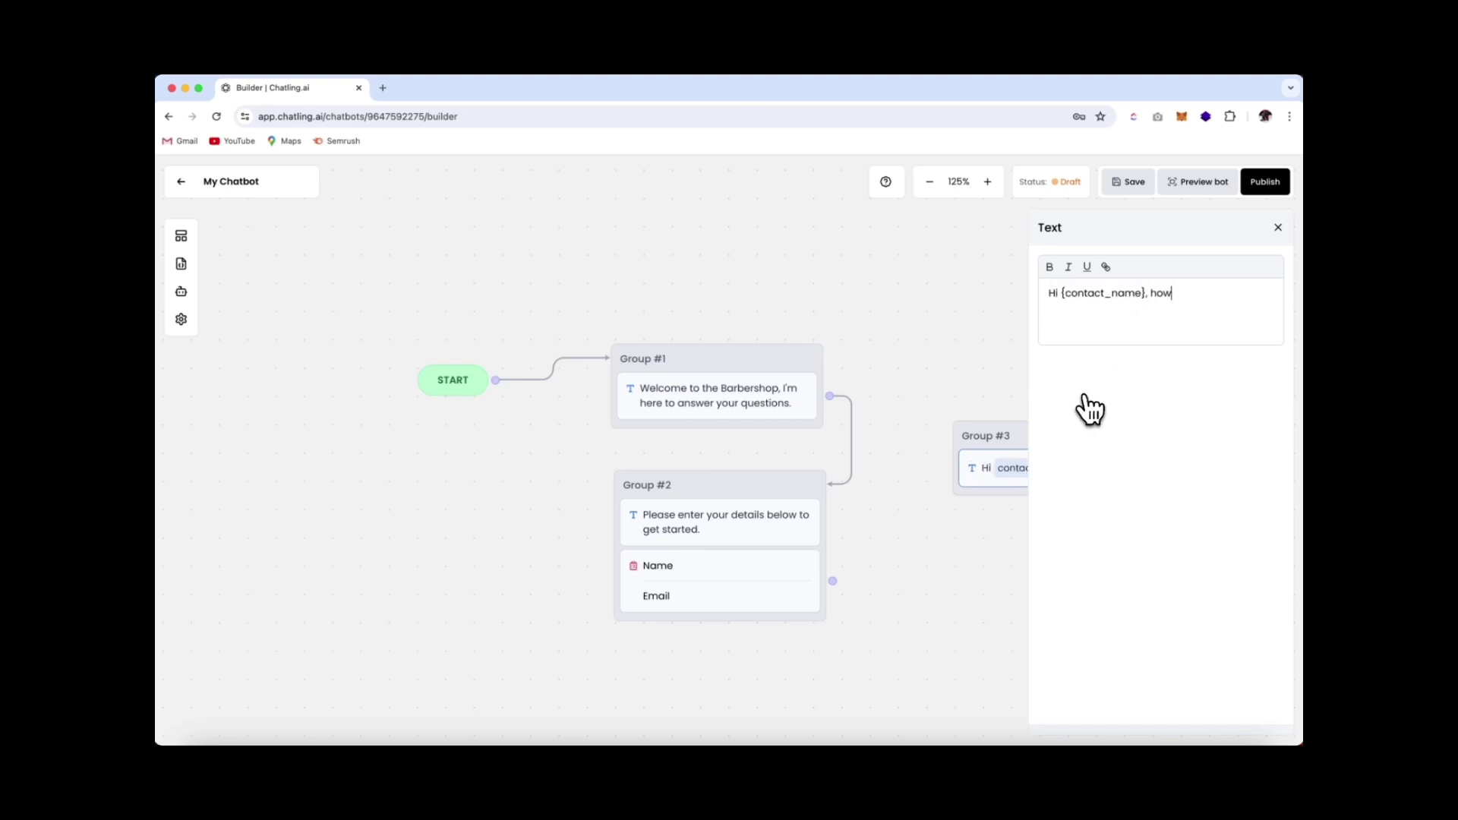
{"action": "type", "text": " can I assist you?"}
{"action": "left_click", "coordinate": [1278, 227]}
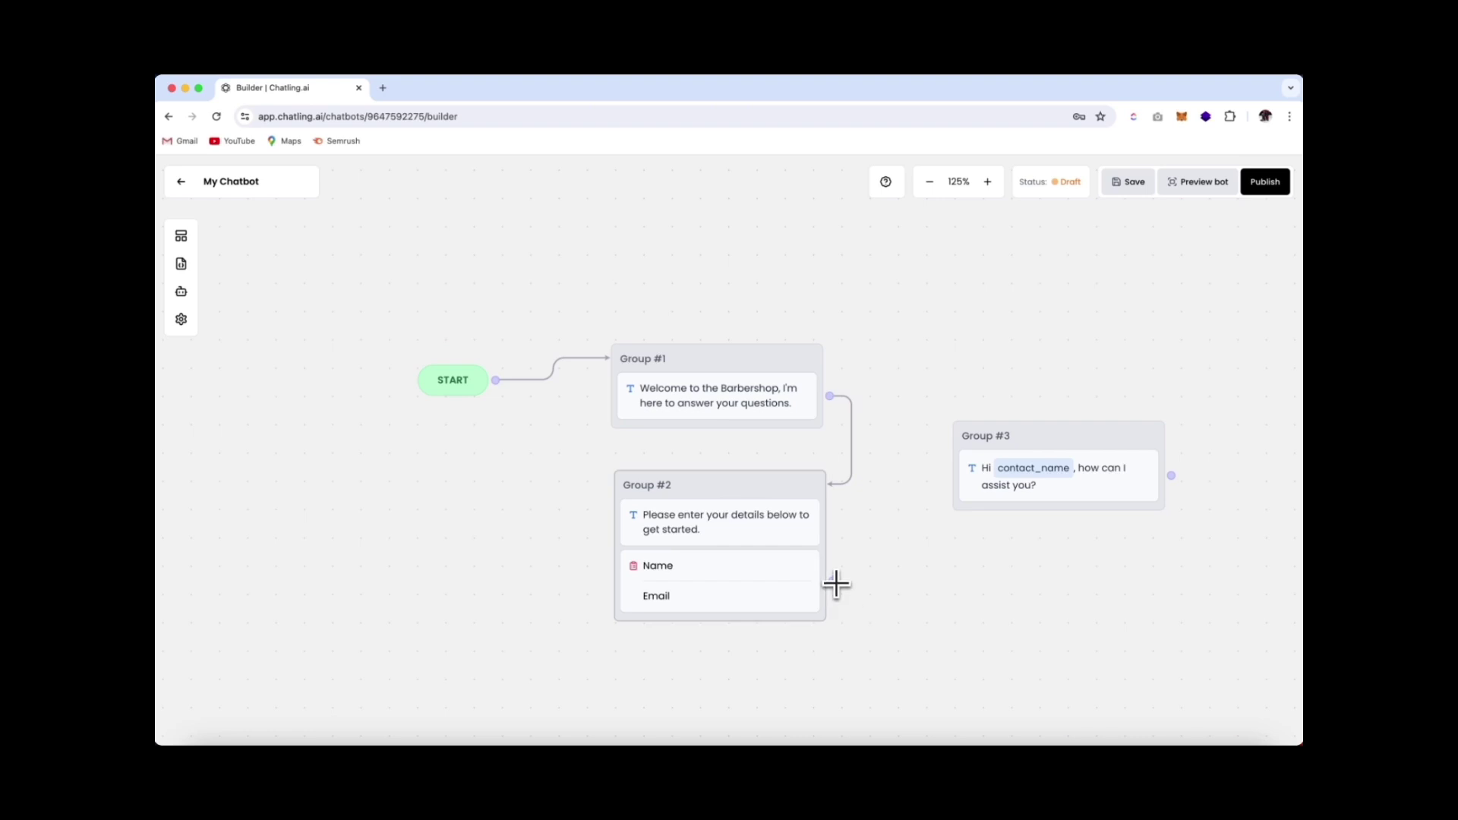
{"action": "left_click_drag", "start_coordinate": [836, 584], "coordinate": [969, 425]}
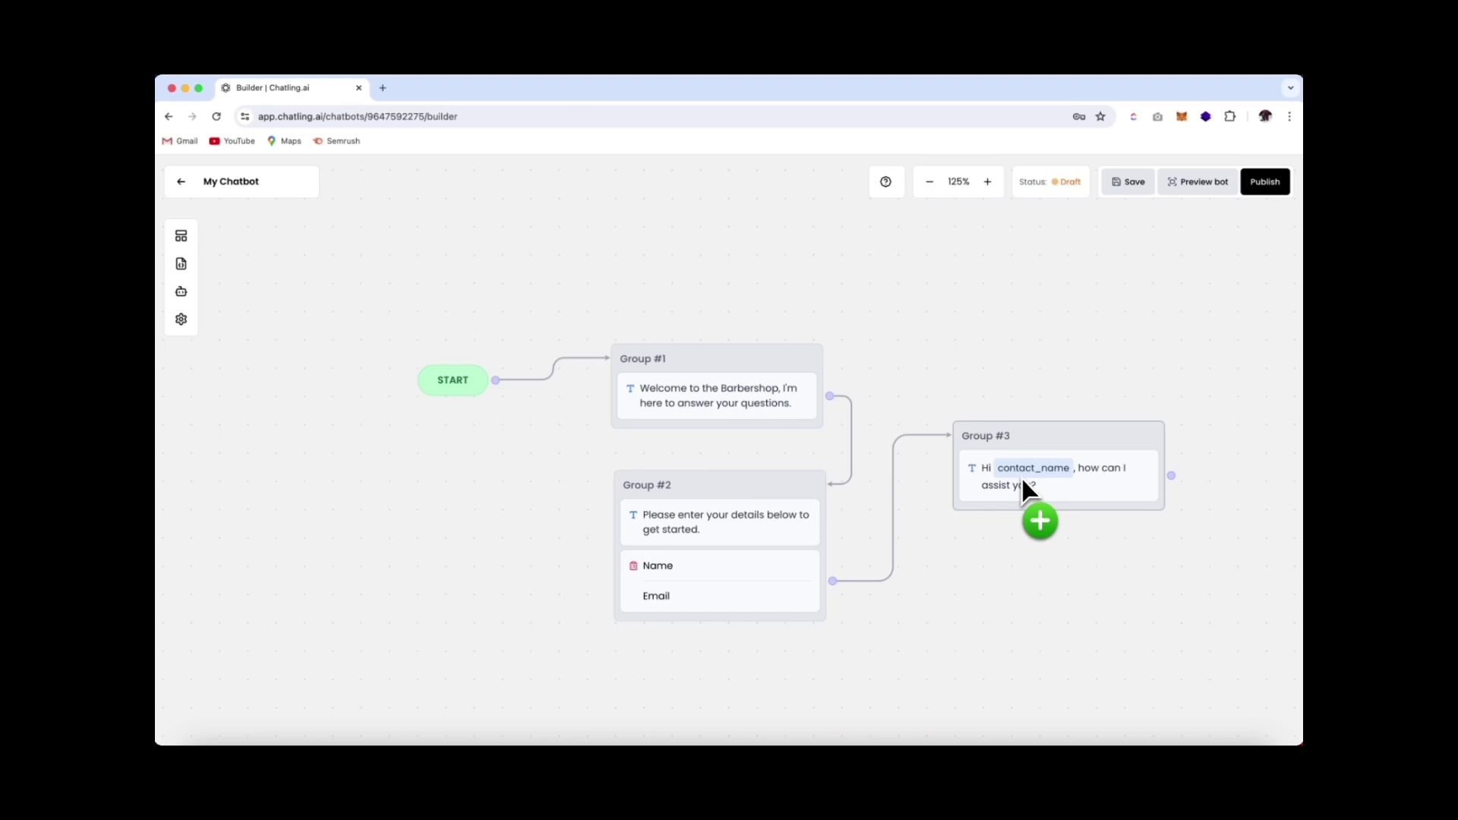
Place a Capture Text block as a new Group #4 below Group #3
{"action": "left_click", "coordinate": [187, 241]}
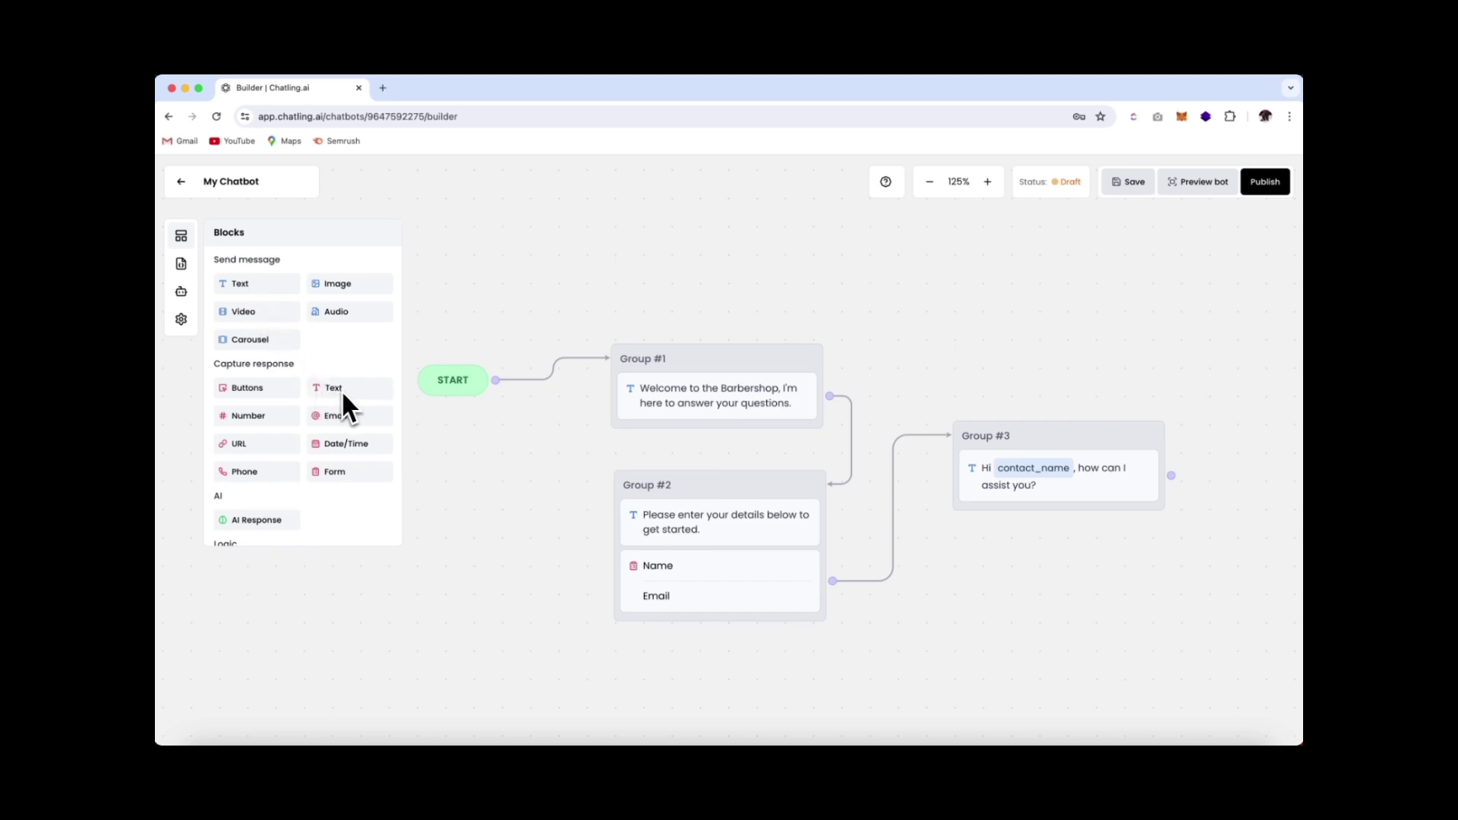
{"action": "left_click_drag", "start_coordinate": [342, 393], "coordinate": [996, 557]}
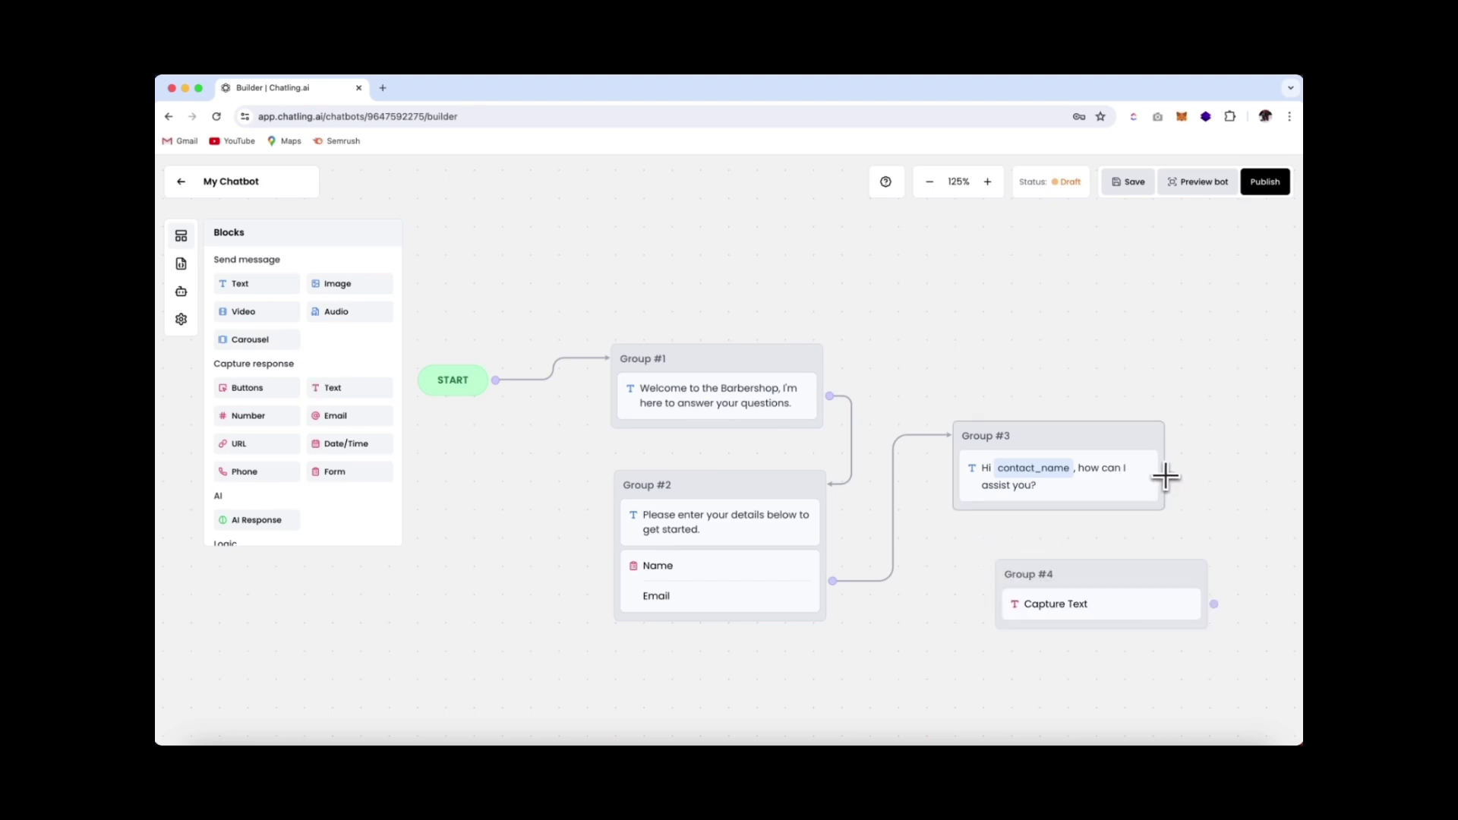
Link Group #3 into the new Capture Text Group #4, place it beneath, and open its settings
{"action": "left_click_drag", "start_coordinate": [1171, 475], "coordinate": [1188, 567]}
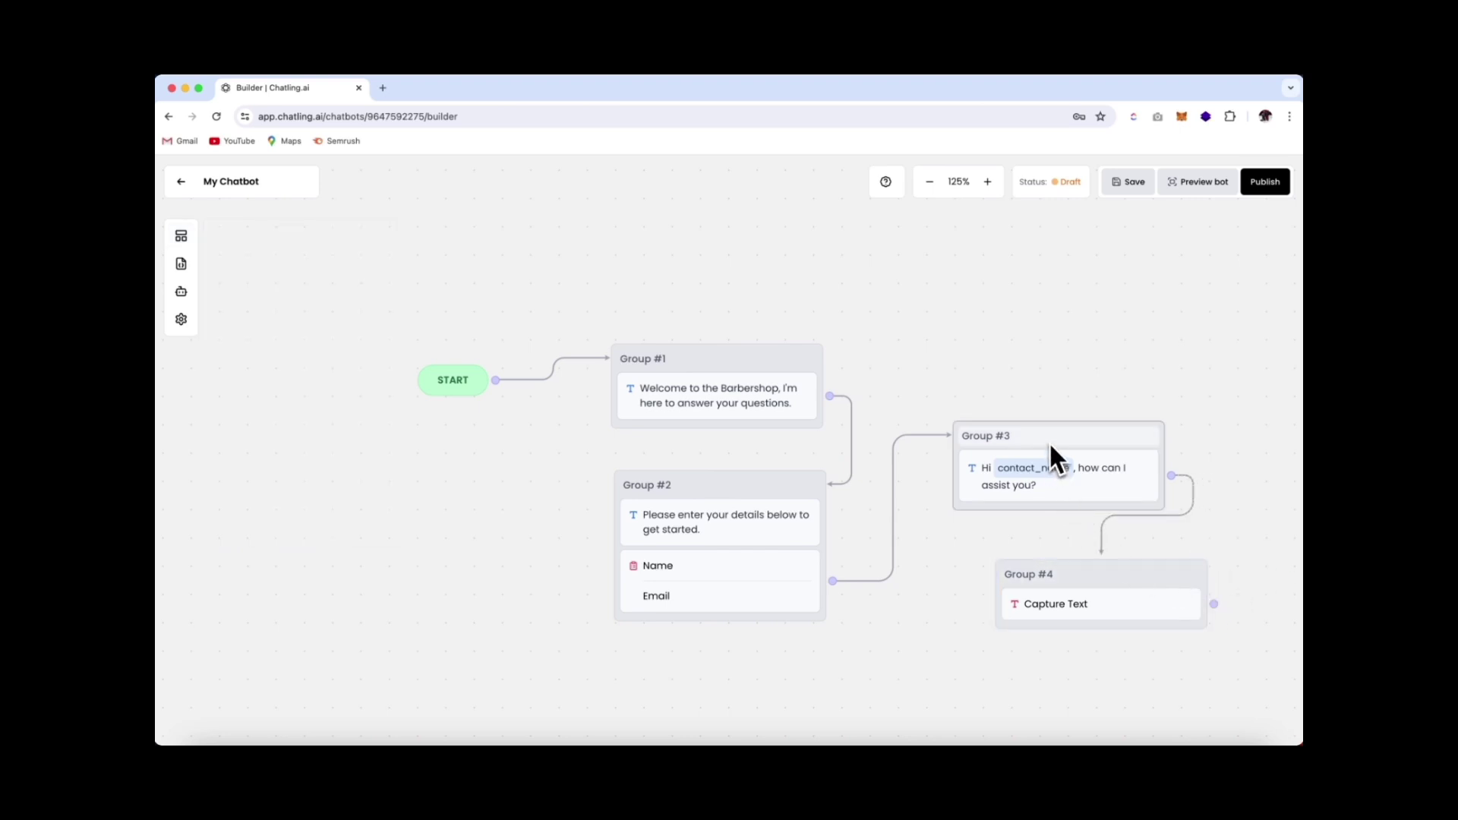
{"action": "left_click_drag", "start_coordinate": [1080, 438], "coordinate": [1073, 339]}
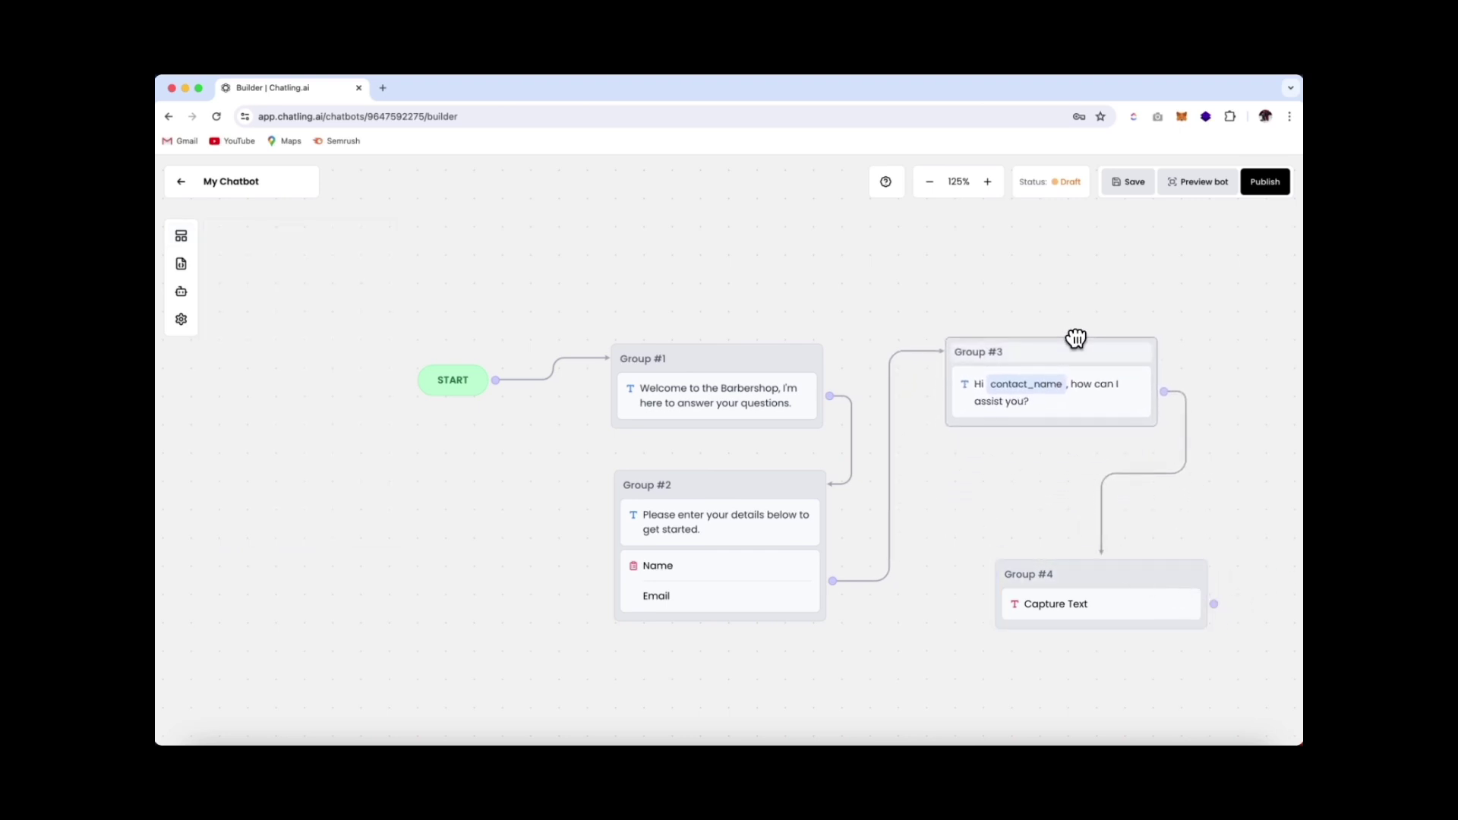
{"action": "left_click_drag", "start_coordinate": [1132, 577], "coordinate": [1063, 448]}
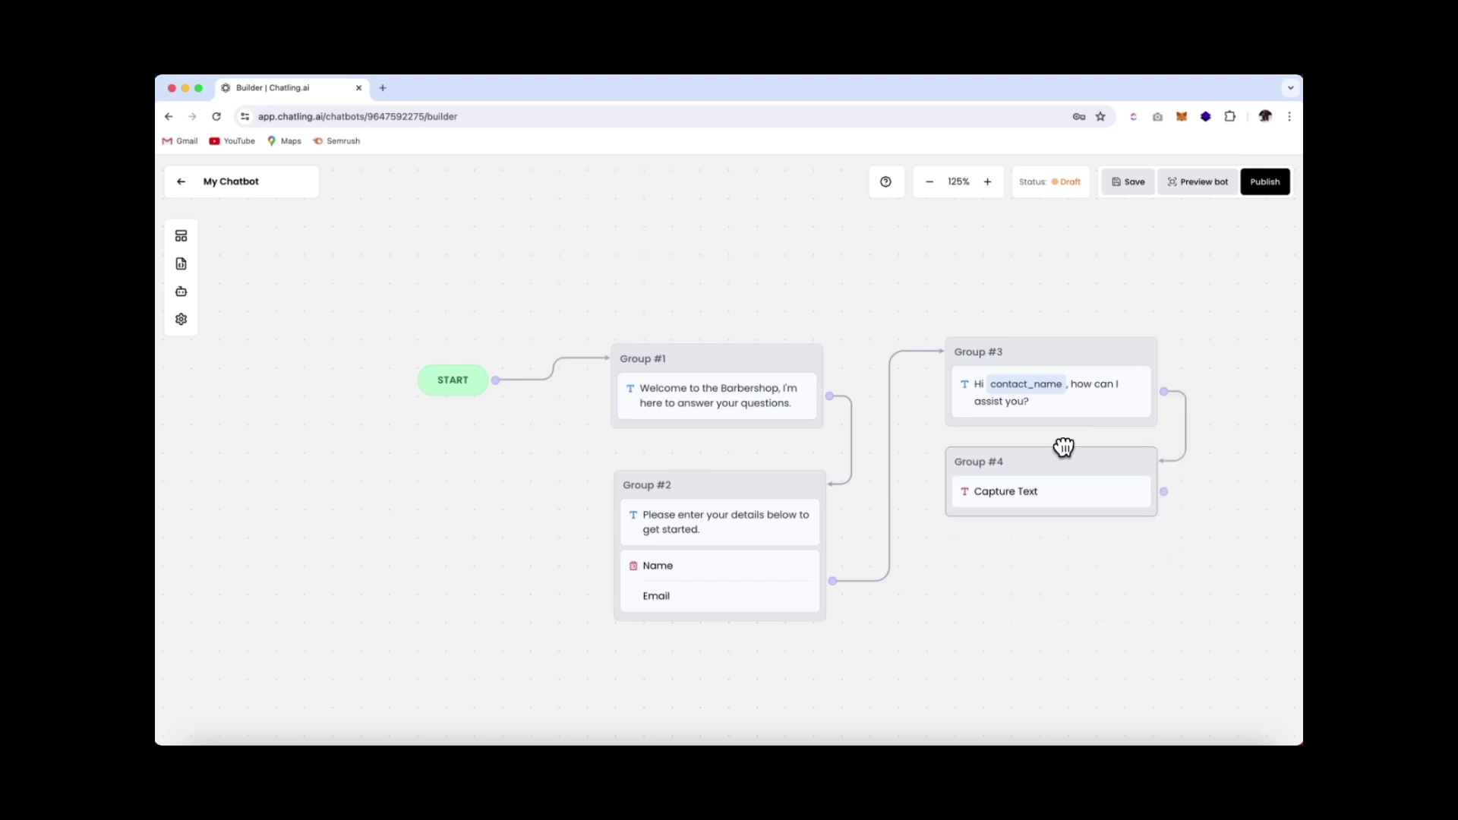
{"action": "mouse_move", "coordinate": [1087, 456]}
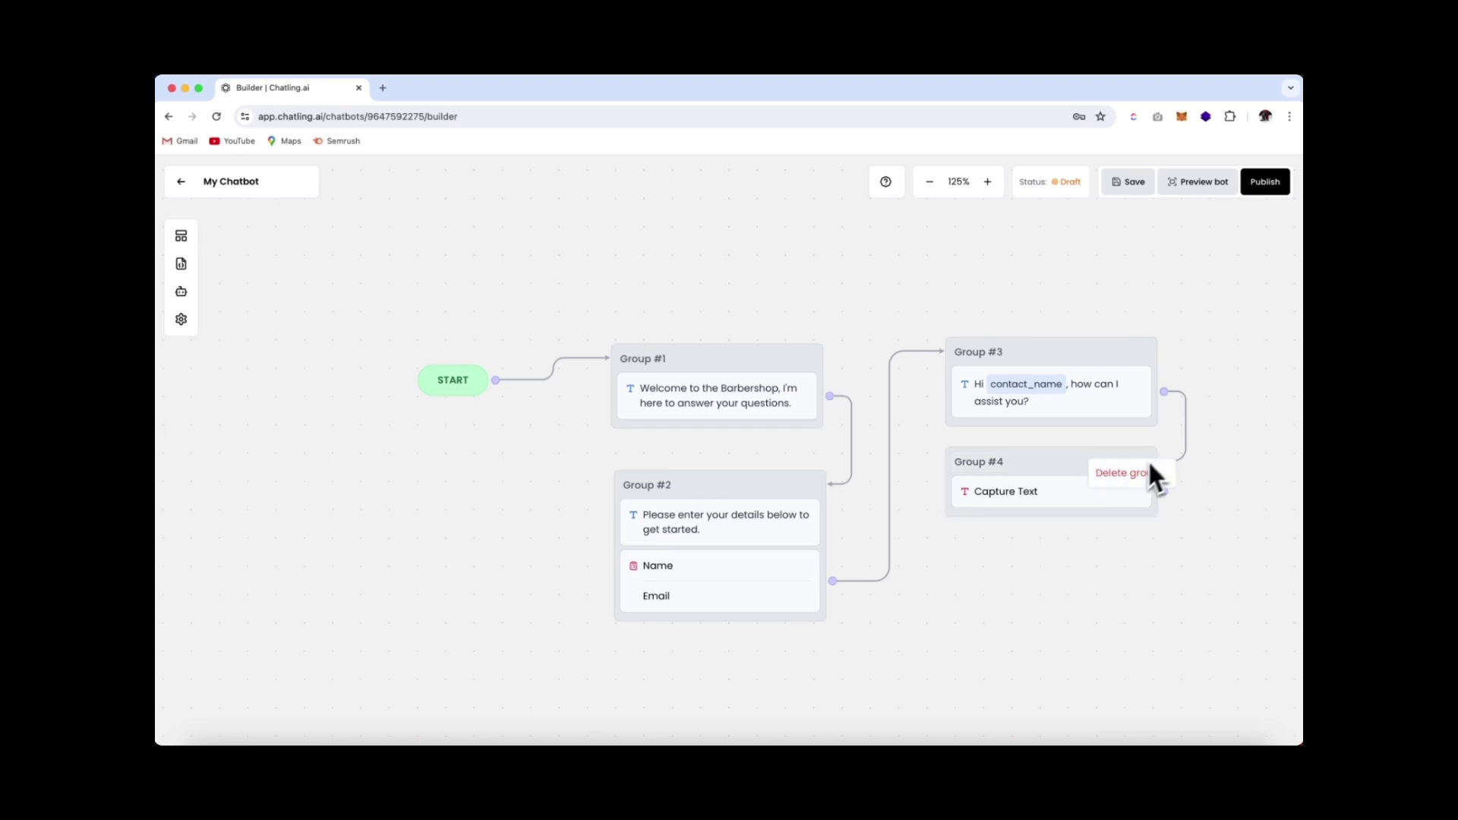
{"action": "left_click", "coordinate": [1187, 433]}
{"action": "left_click", "coordinate": [1034, 490]}
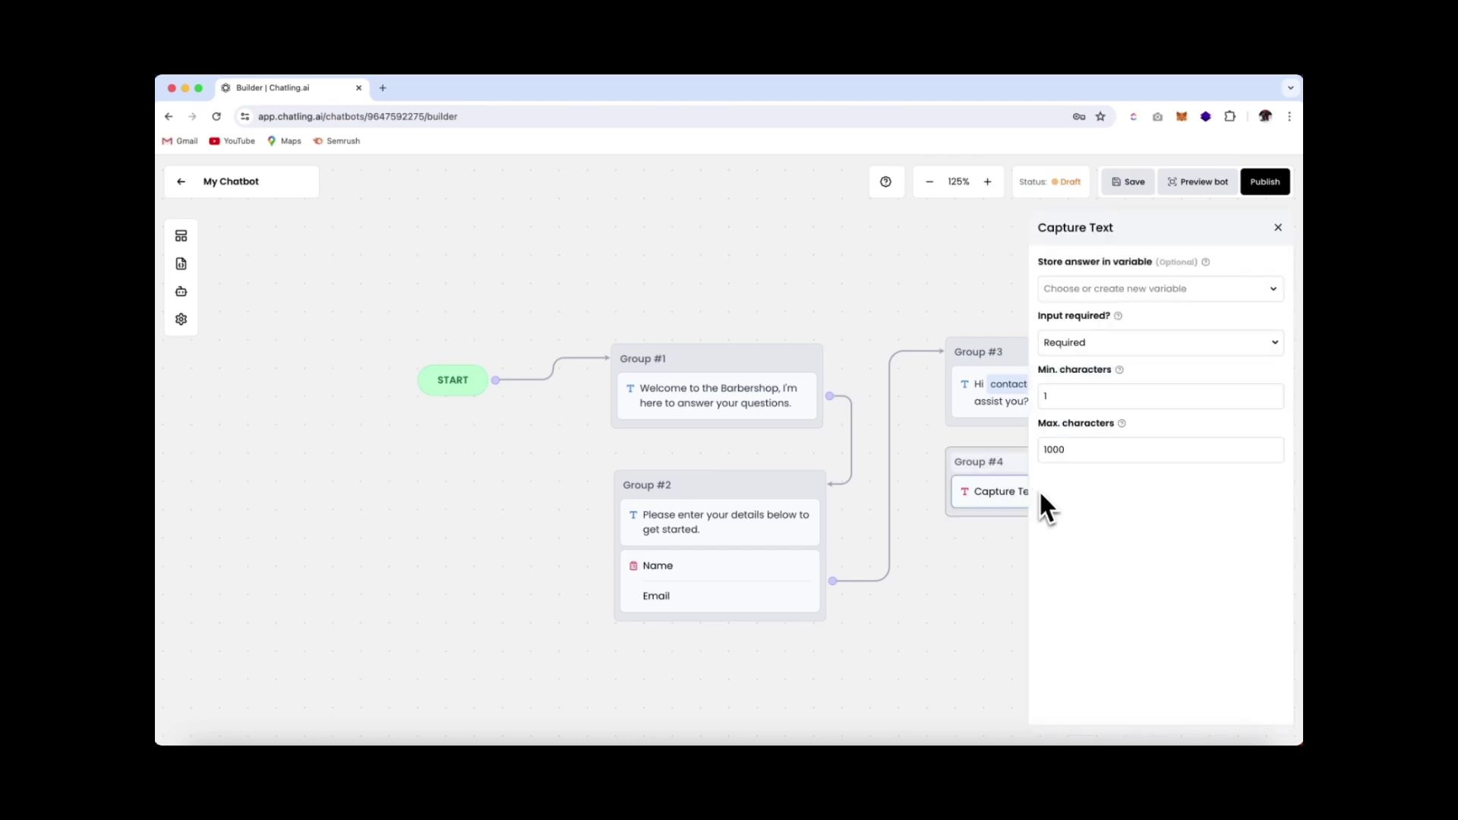
Create the user_question variable to store the Capture Text answer, then close the settings
{"action": "left_click", "coordinate": [1122, 294]}
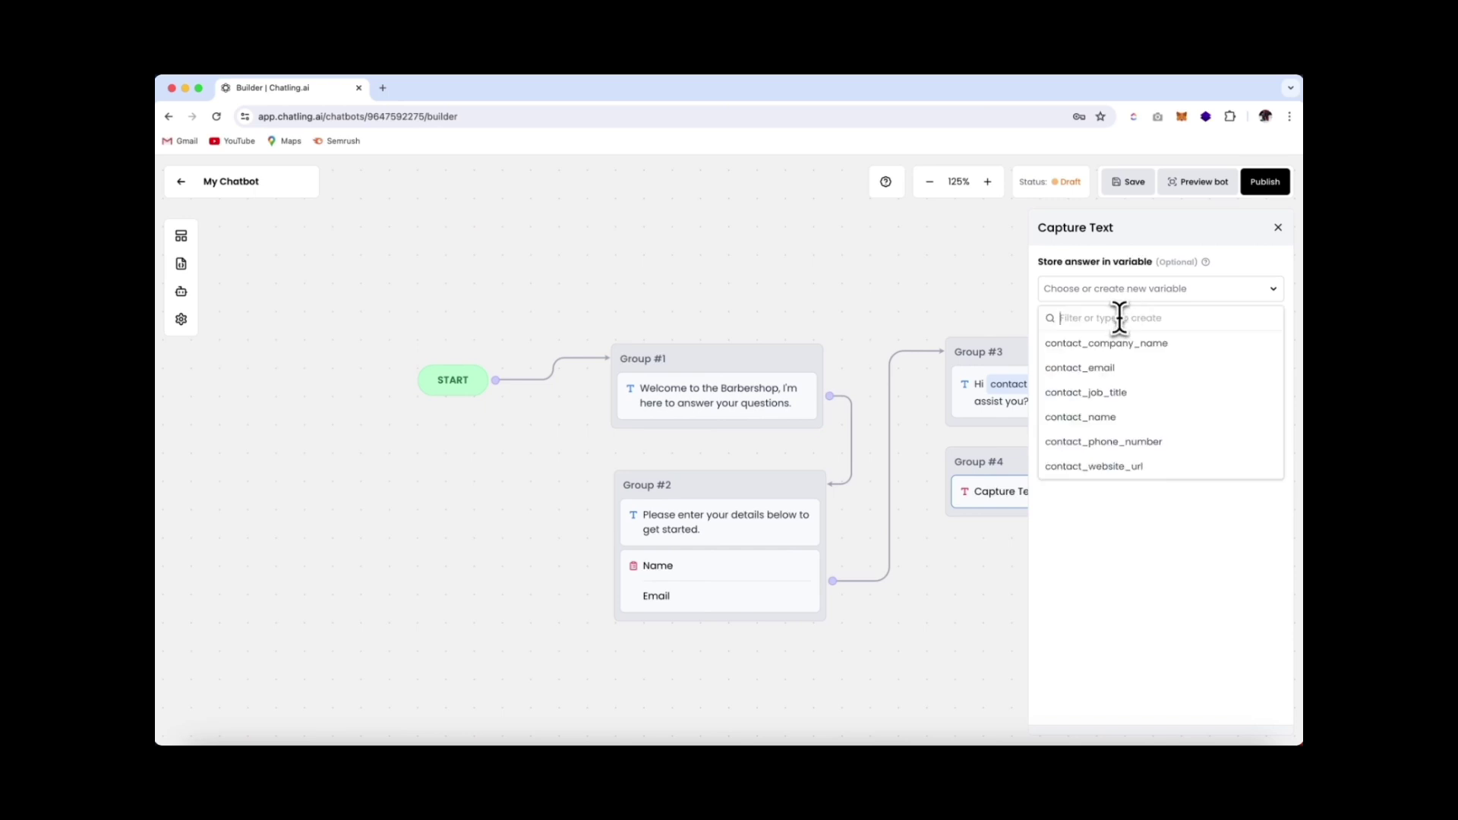
{"action": "type", "text": "user"}
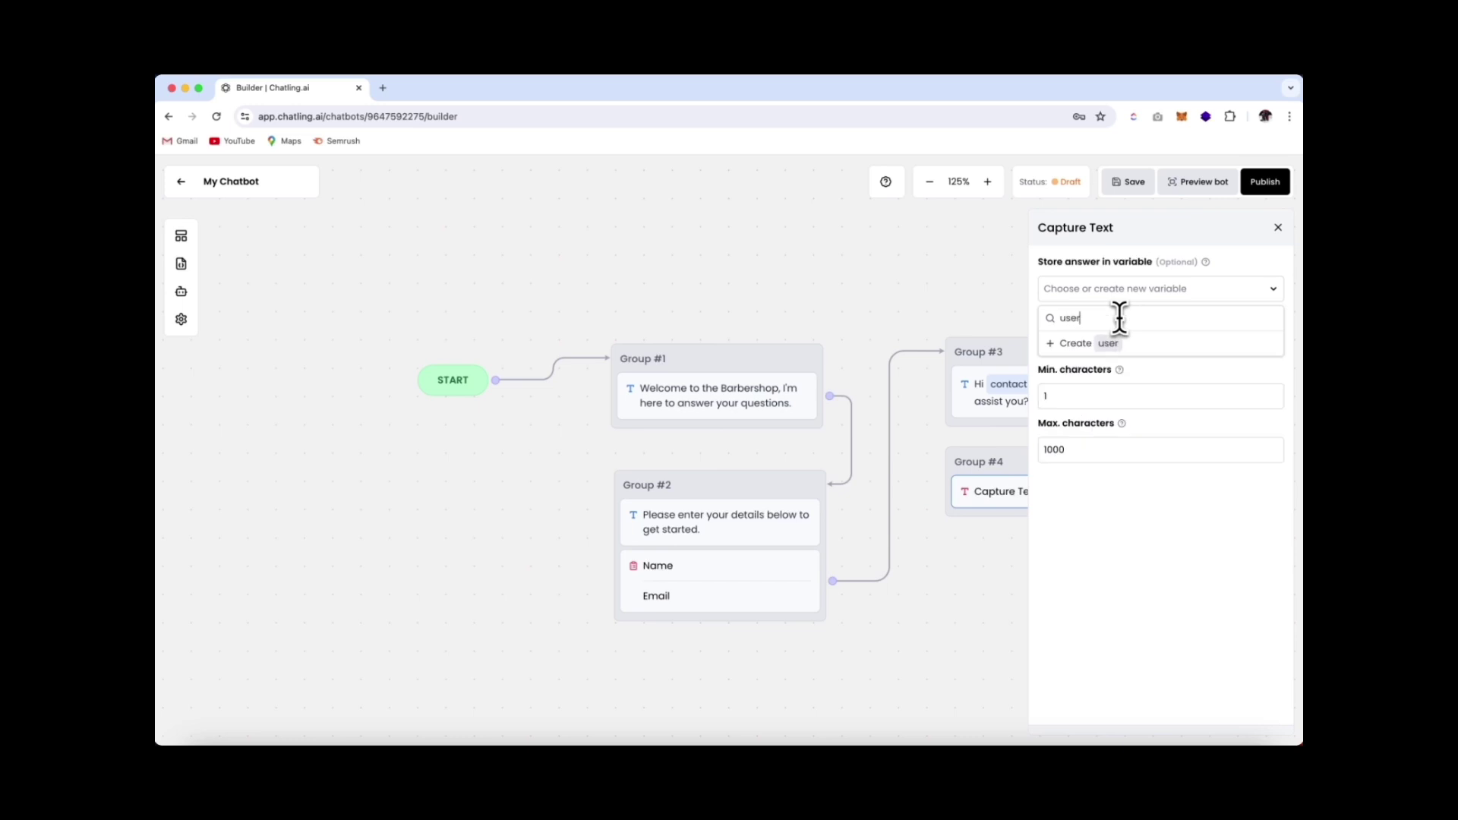
{"action": "type", "text": "_question"}
{"action": "left_click", "coordinate": [1090, 345]}
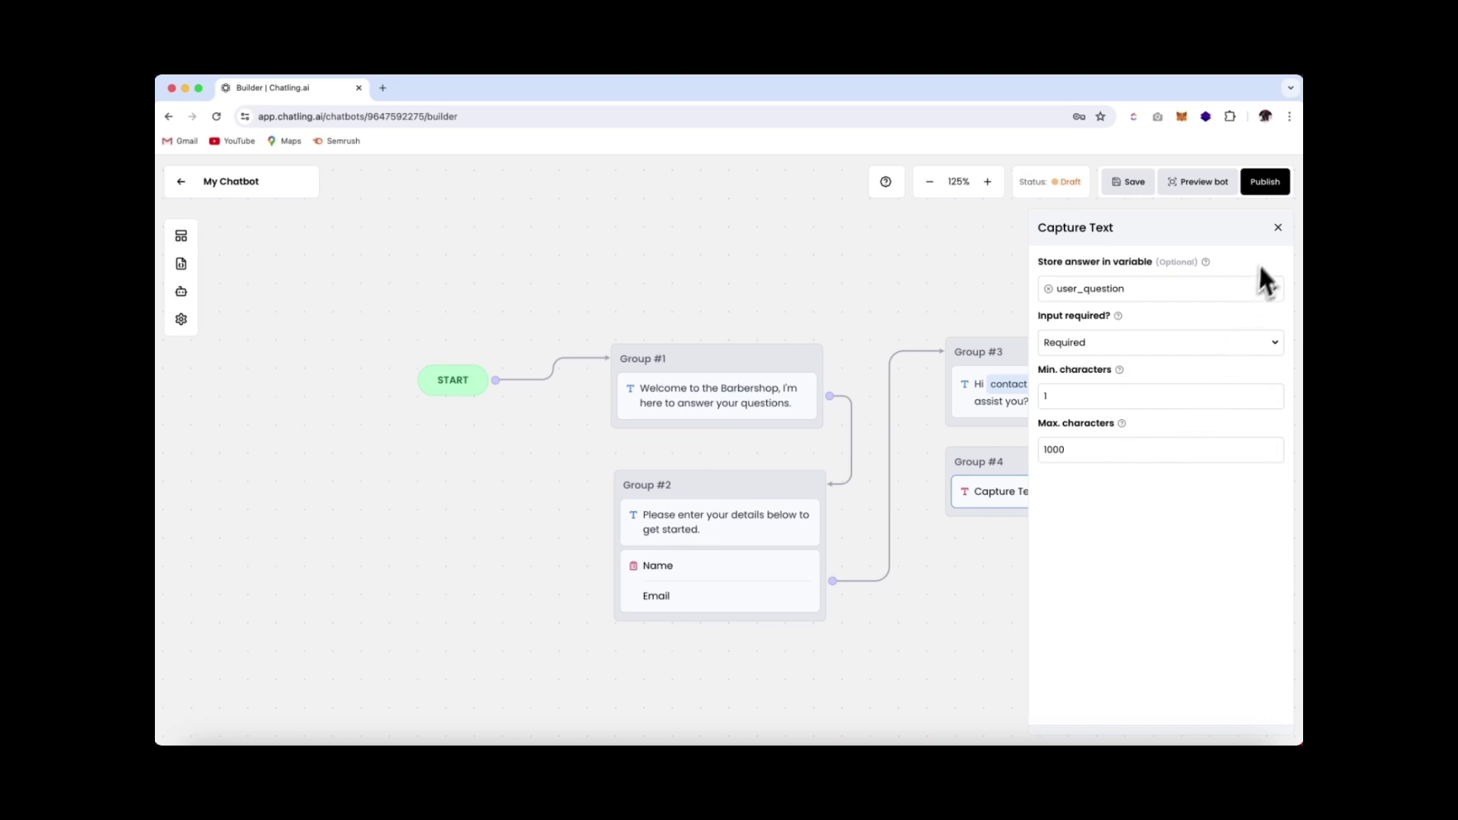
{"action": "left_click", "coordinate": [1279, 229]}
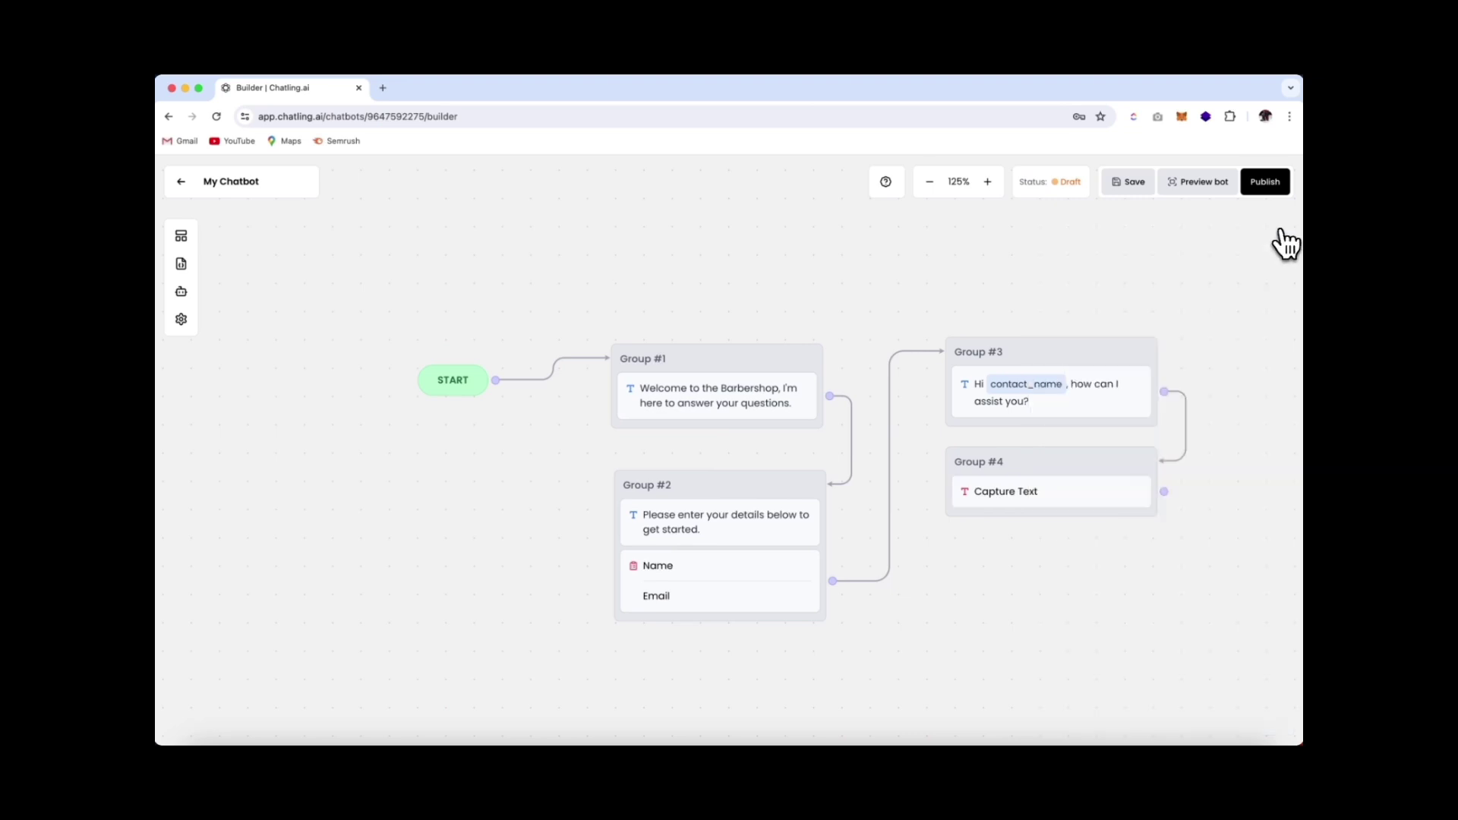
{"action": "left_click", "coordinate": [1054, 503]}
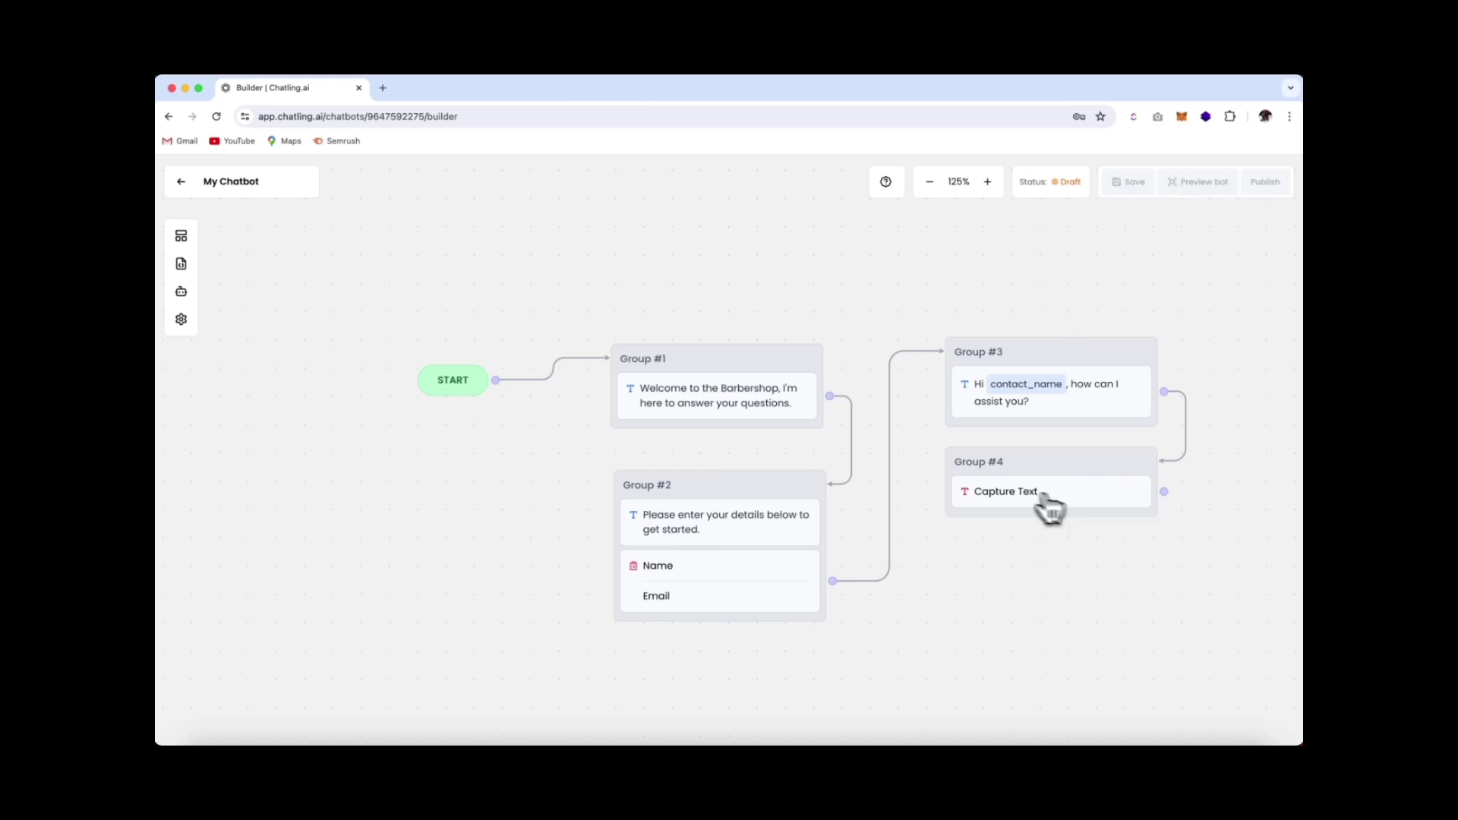
Add an AI Response block to Group #4 with Knowledge Base as its response source
{"action": "left_click", "coordinate": [183, 238]}
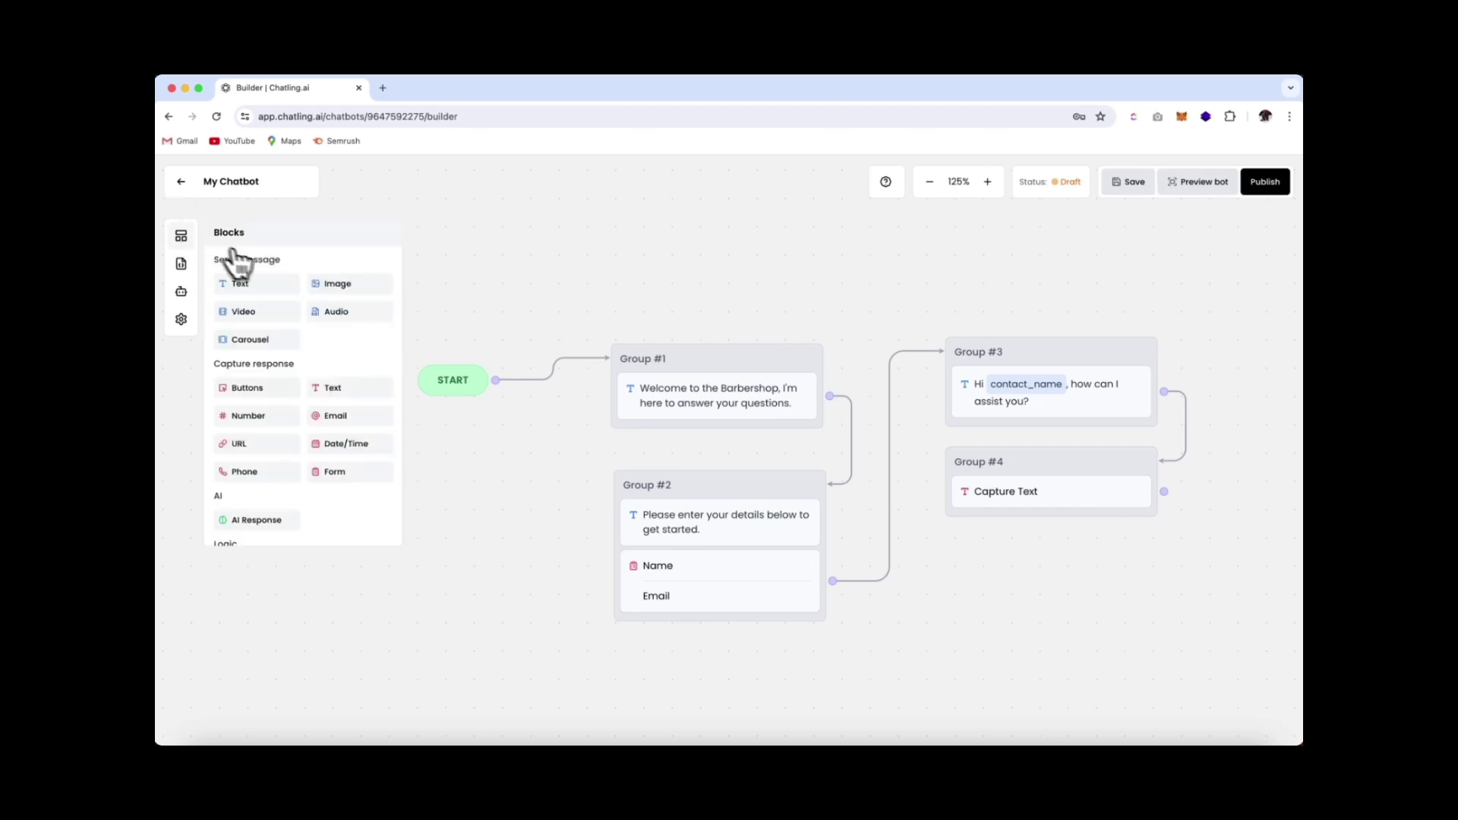
{"action": "left_click_drag", "start_coordinate": [251, 523], "coordinate": [1014, 520]}
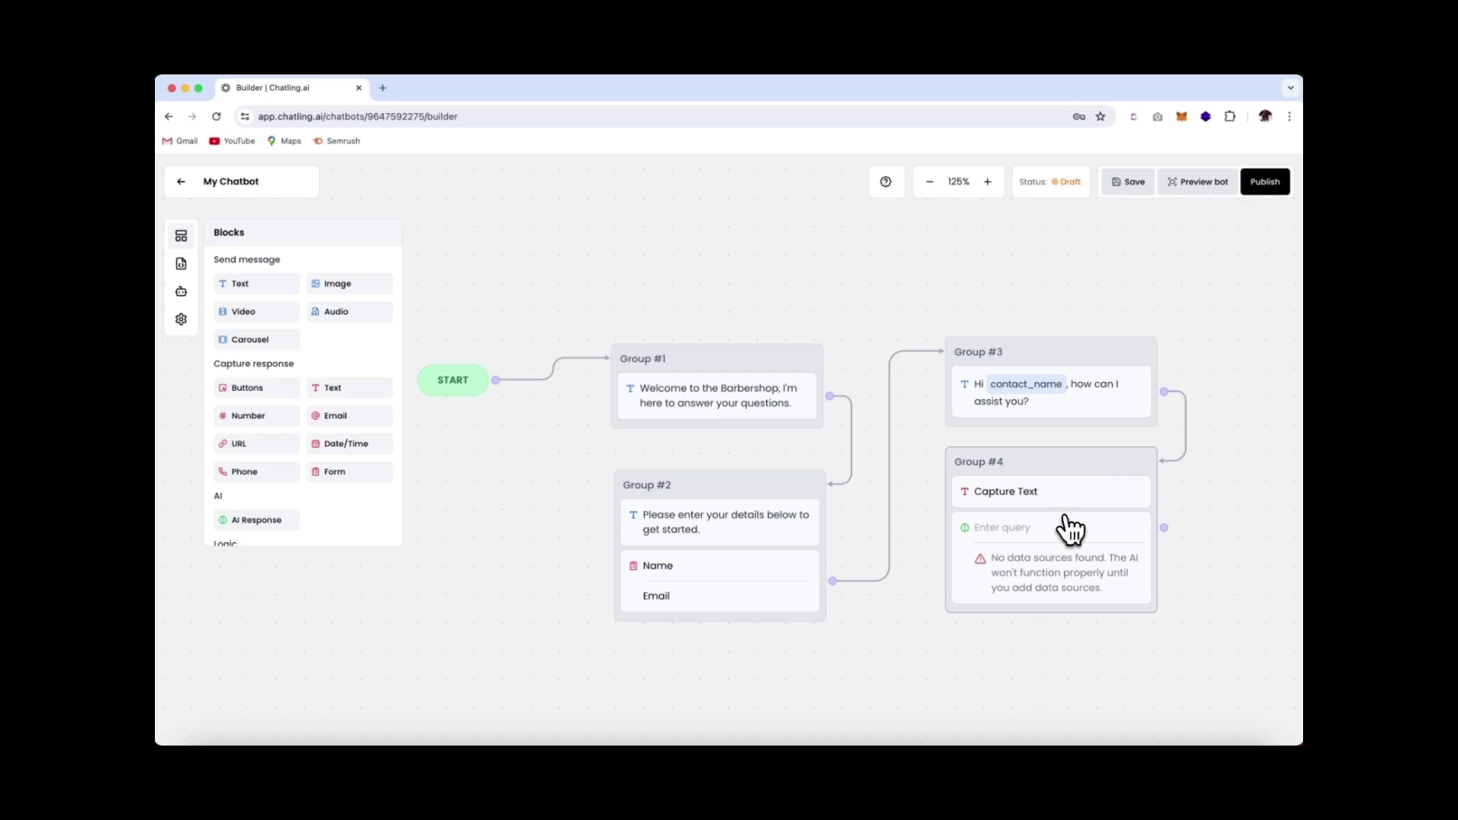
{"action": "left_click", "coordinate": [1062, 569]}
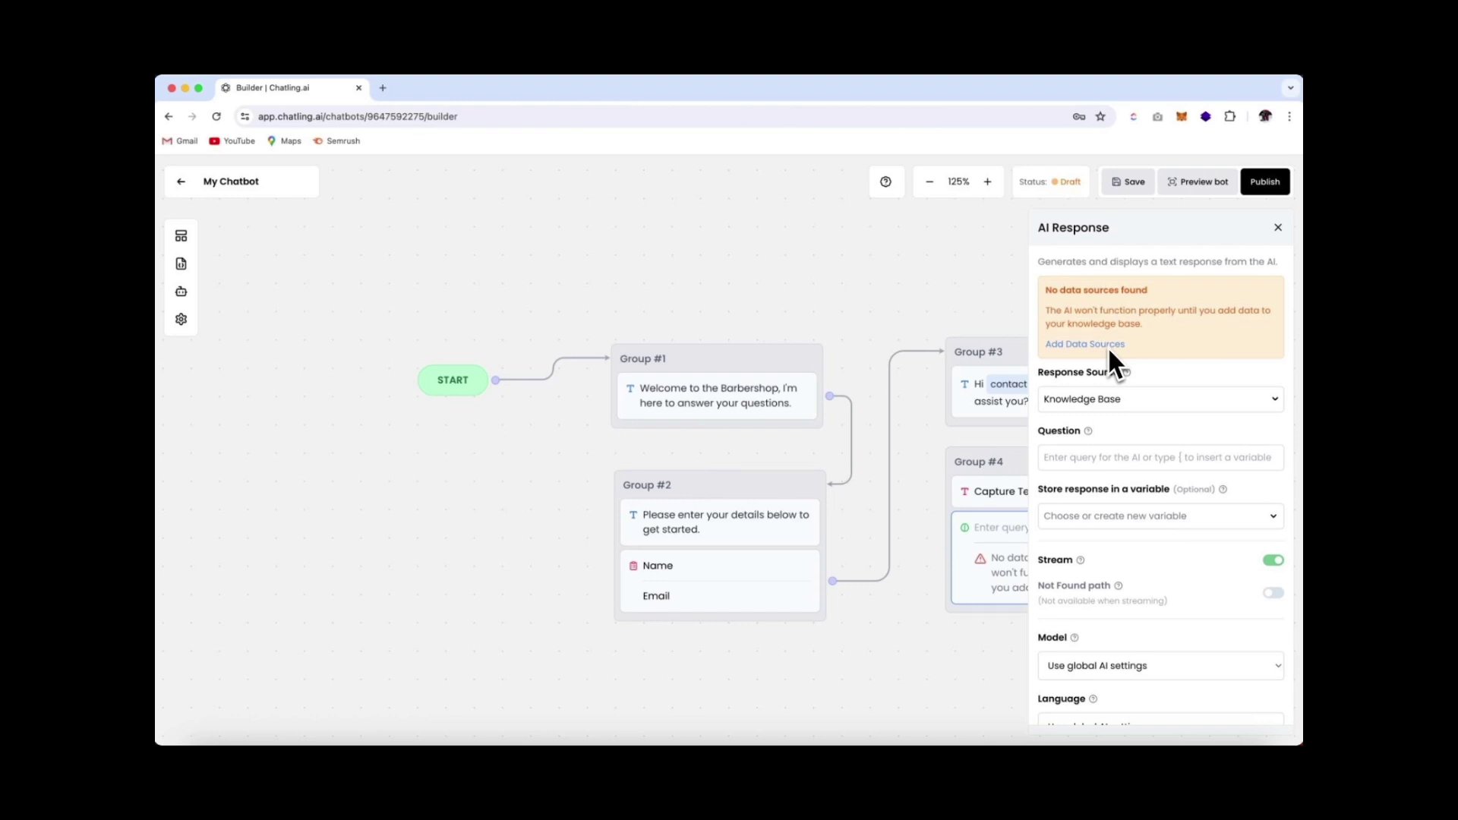
{"action": "left_click", "coordinate": [1145, 402]}
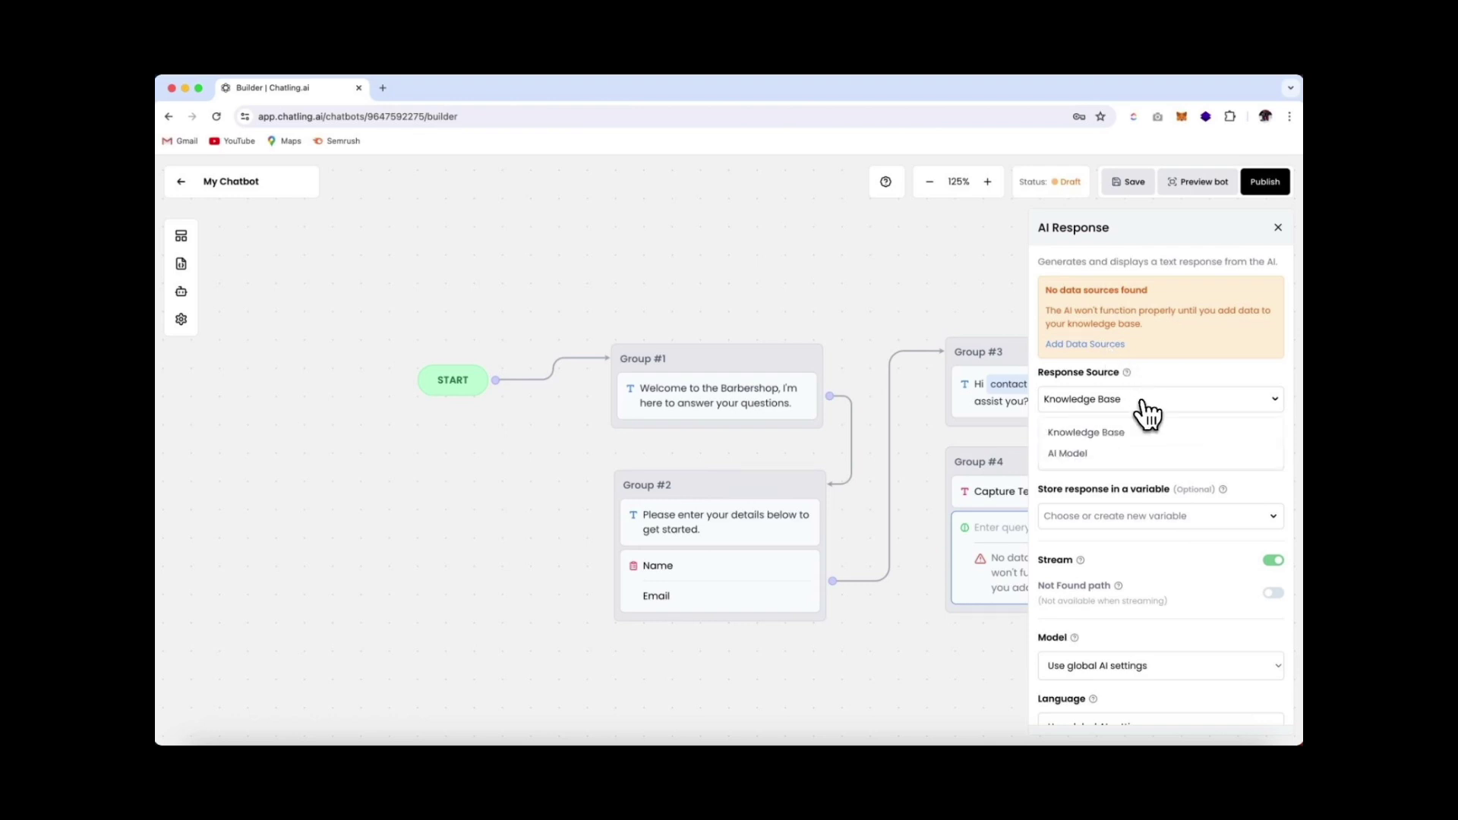
{"action": "left_click", "coordinate": [1118, 456]}
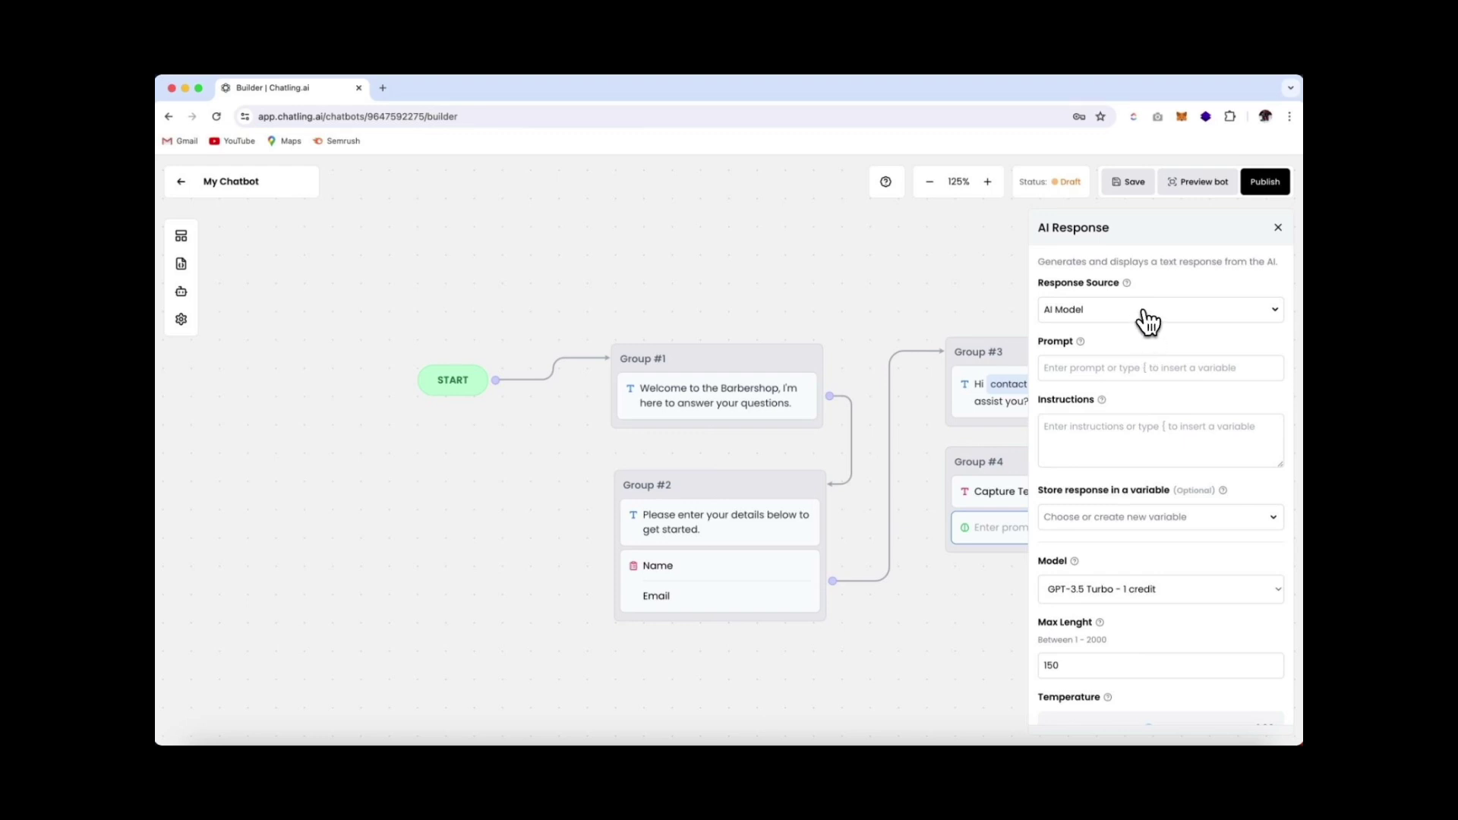
{"action": "left_click", "coordinate": [1147, 319]}
{"action": "left_click", "coordinate": [1131, 343]}
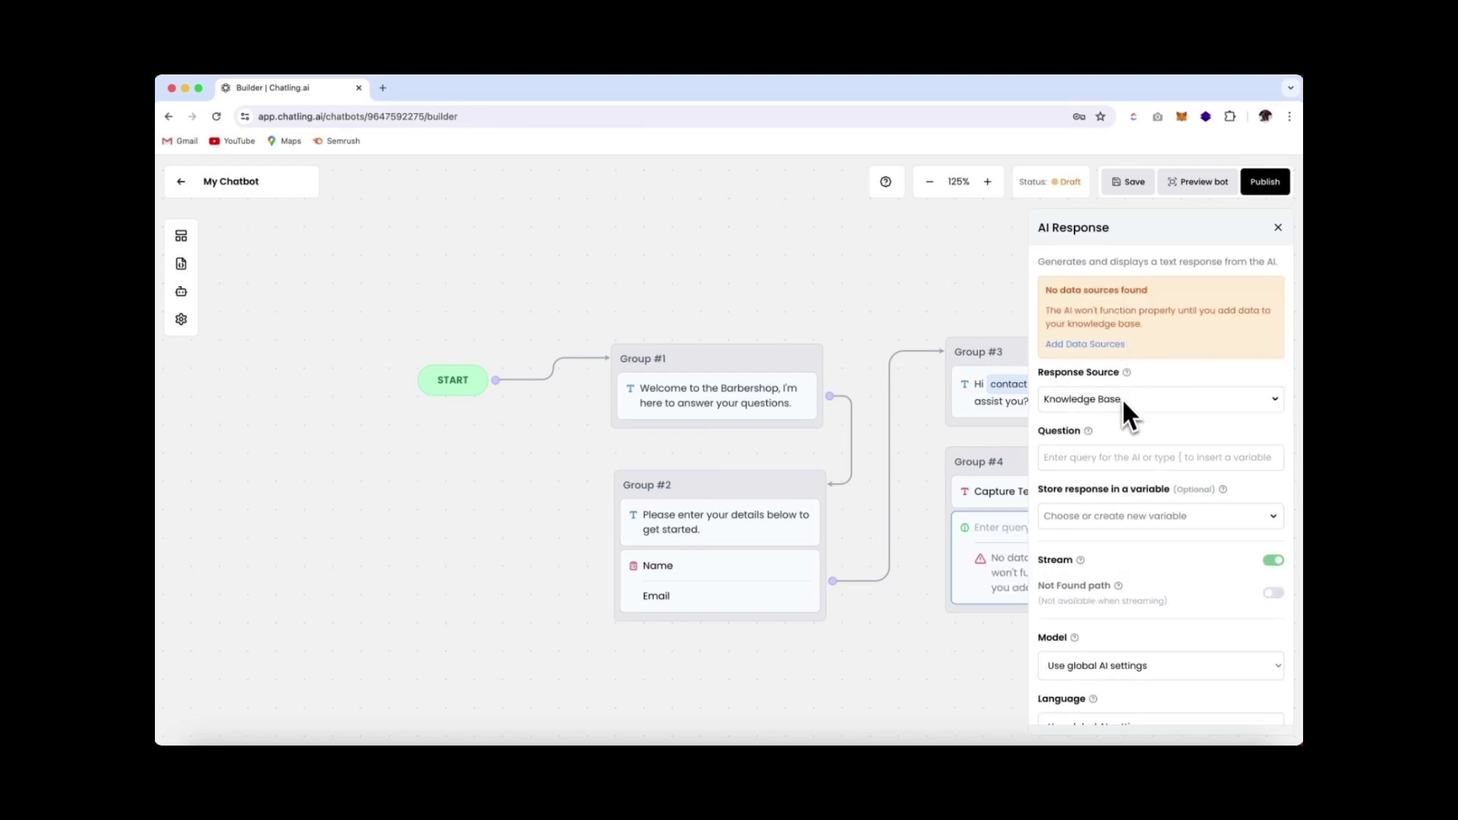
{"action": "left_click", "coordinate": [1096, 456]}
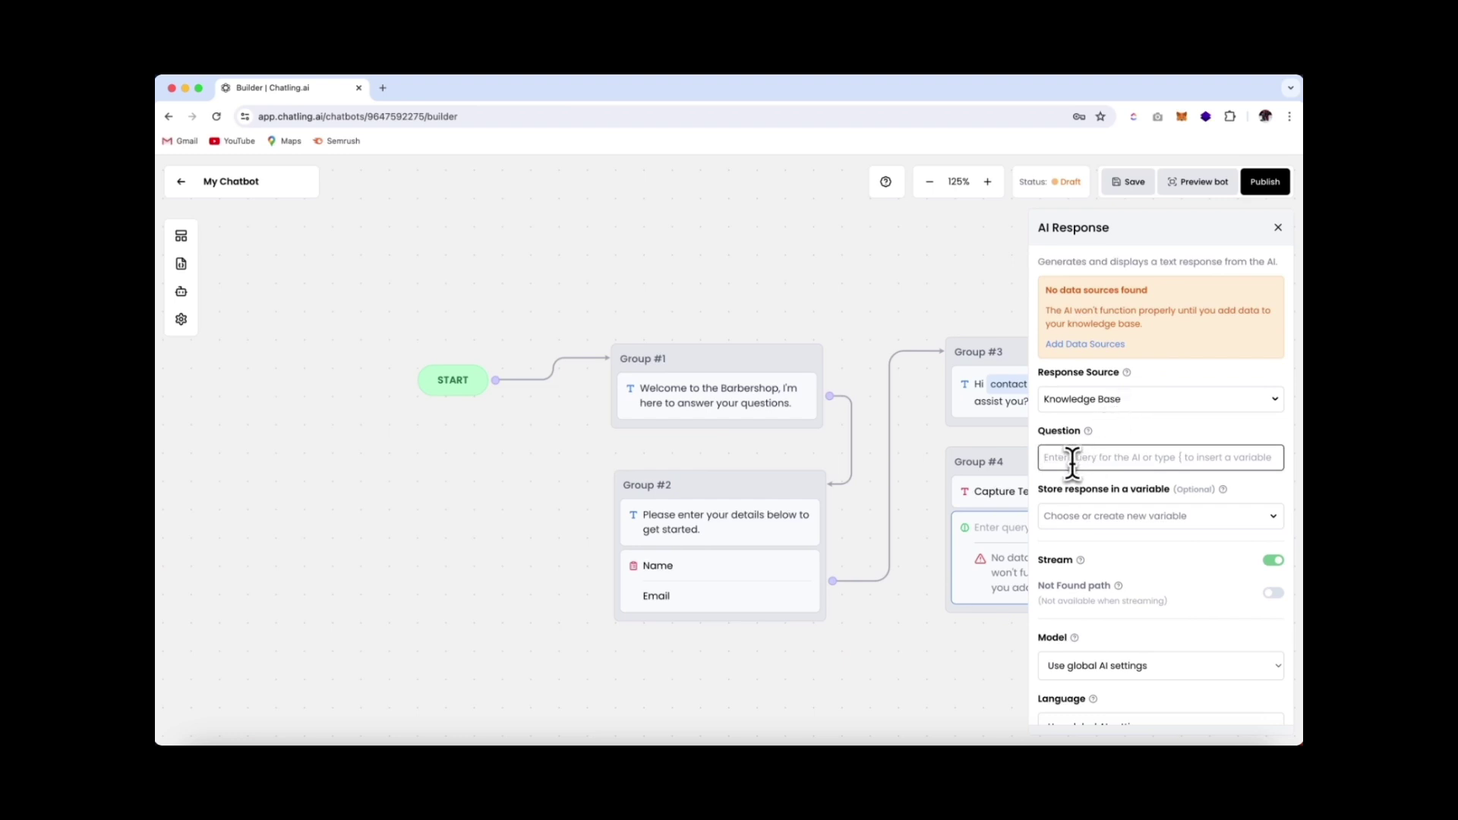
Set the AI Response question to user_question, keep streaming off, and enable the Answer Not Found path
{"action": "type", "text": "{user"}
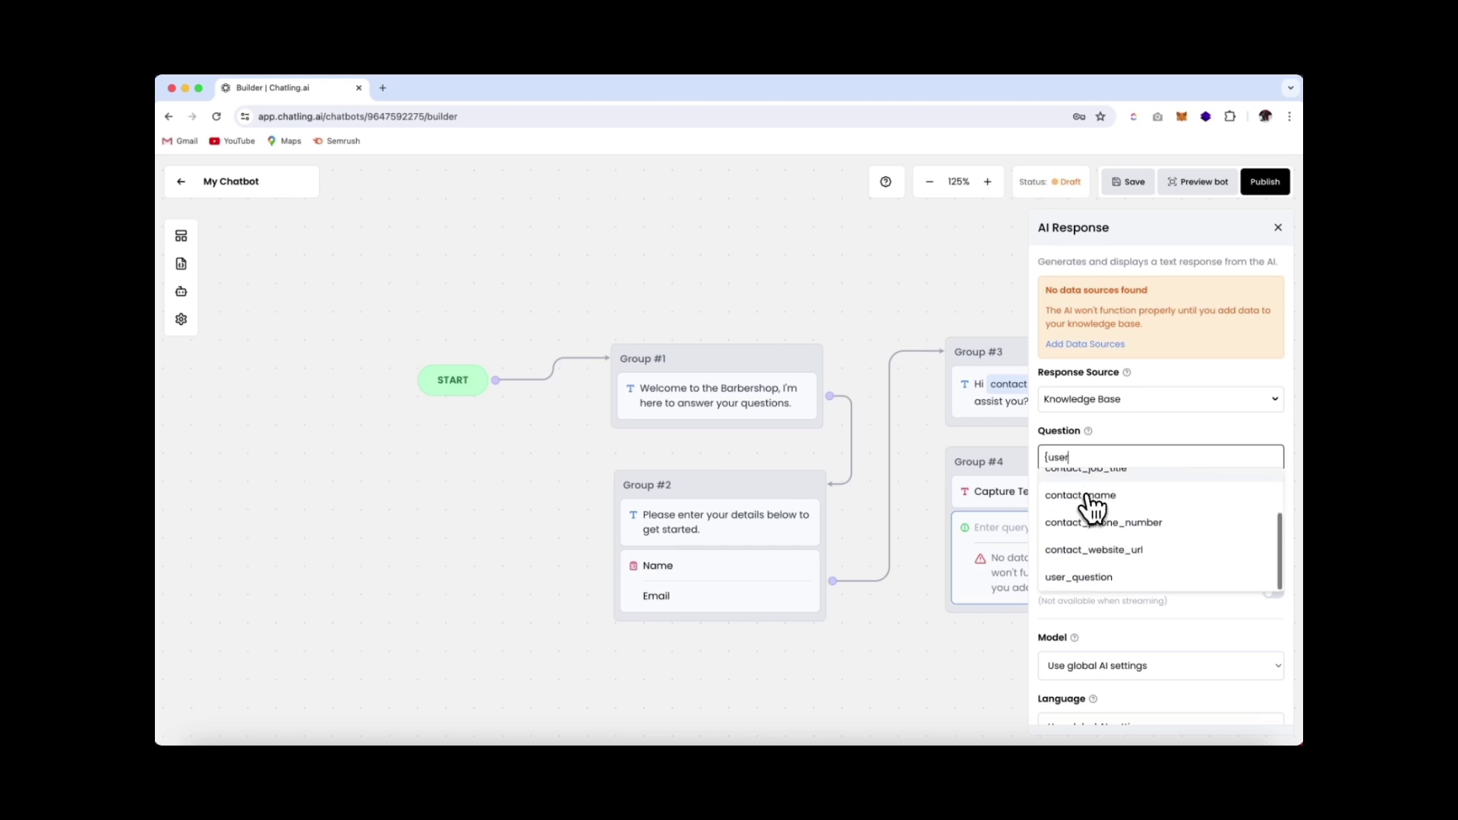
{"action": "left_click", "coordinate": [1079, 577]}
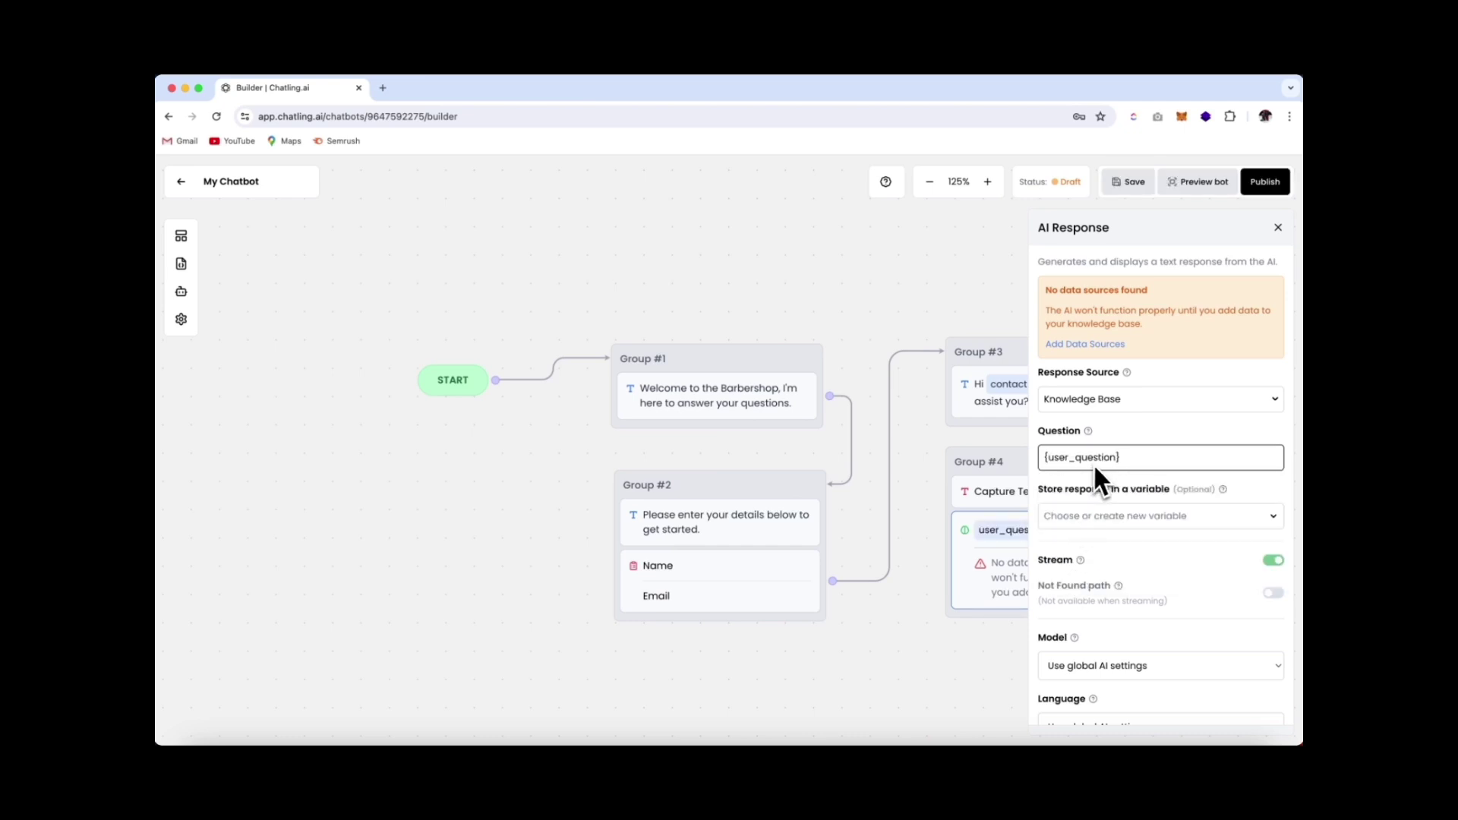
{"action": "scroll", "coordinate": [1149, 468], "scroll_direction": "down", "scroll_amount": 2}
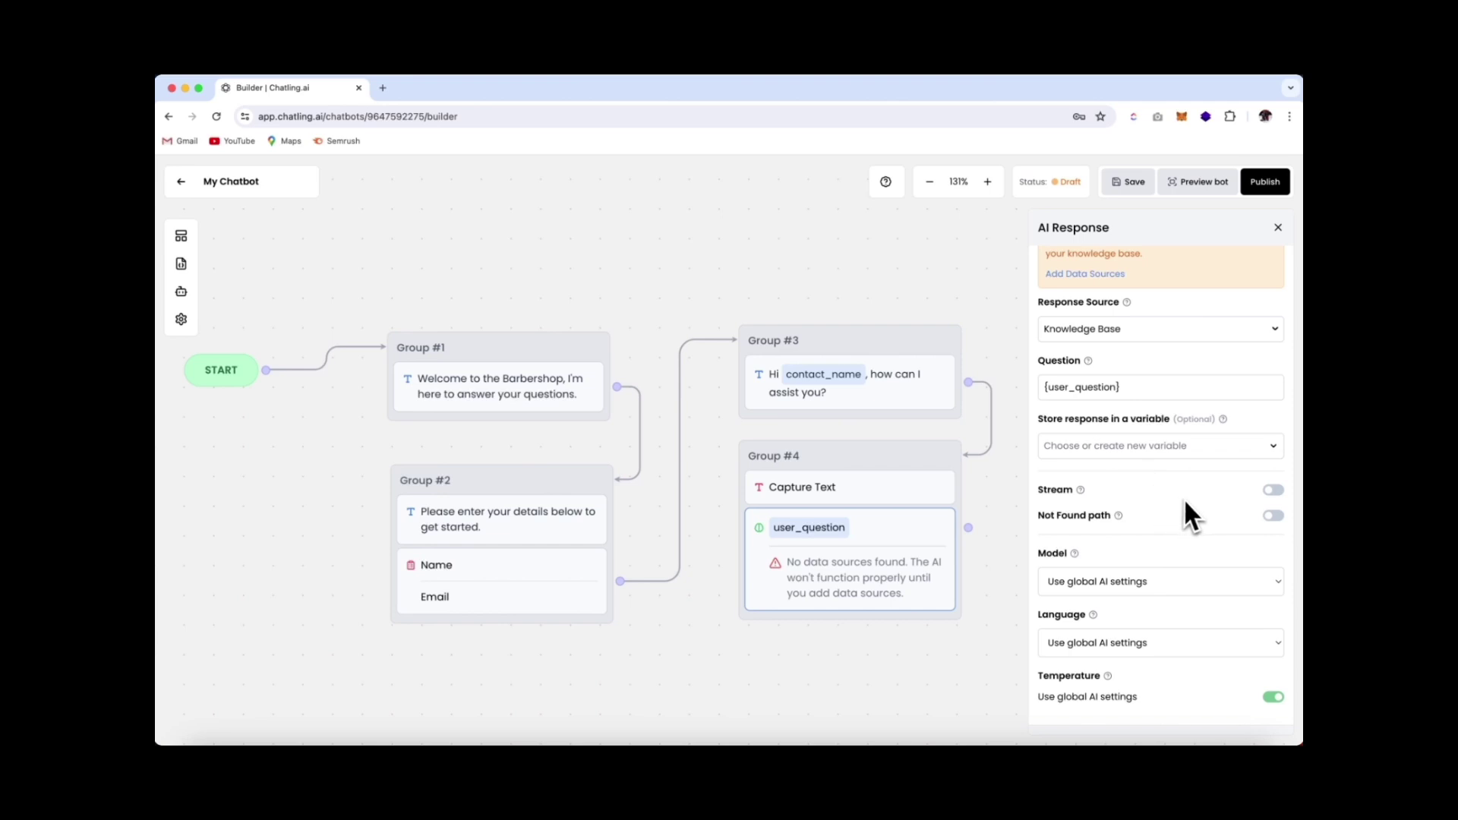
{"action": "left_click", "coordinate": [1274, 492]}
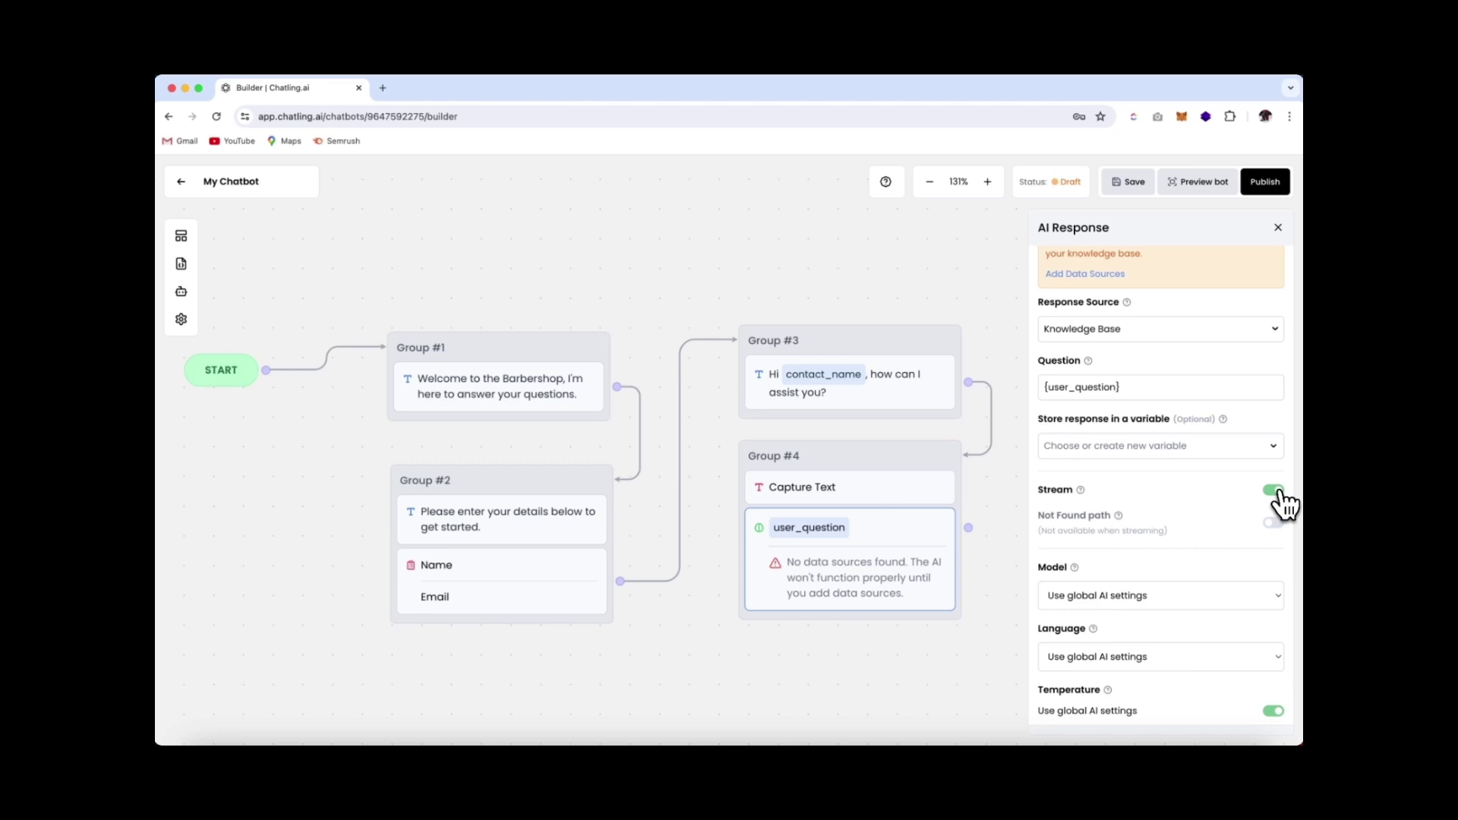
{"action": "left_click", "coordinate": [1274, 491]}
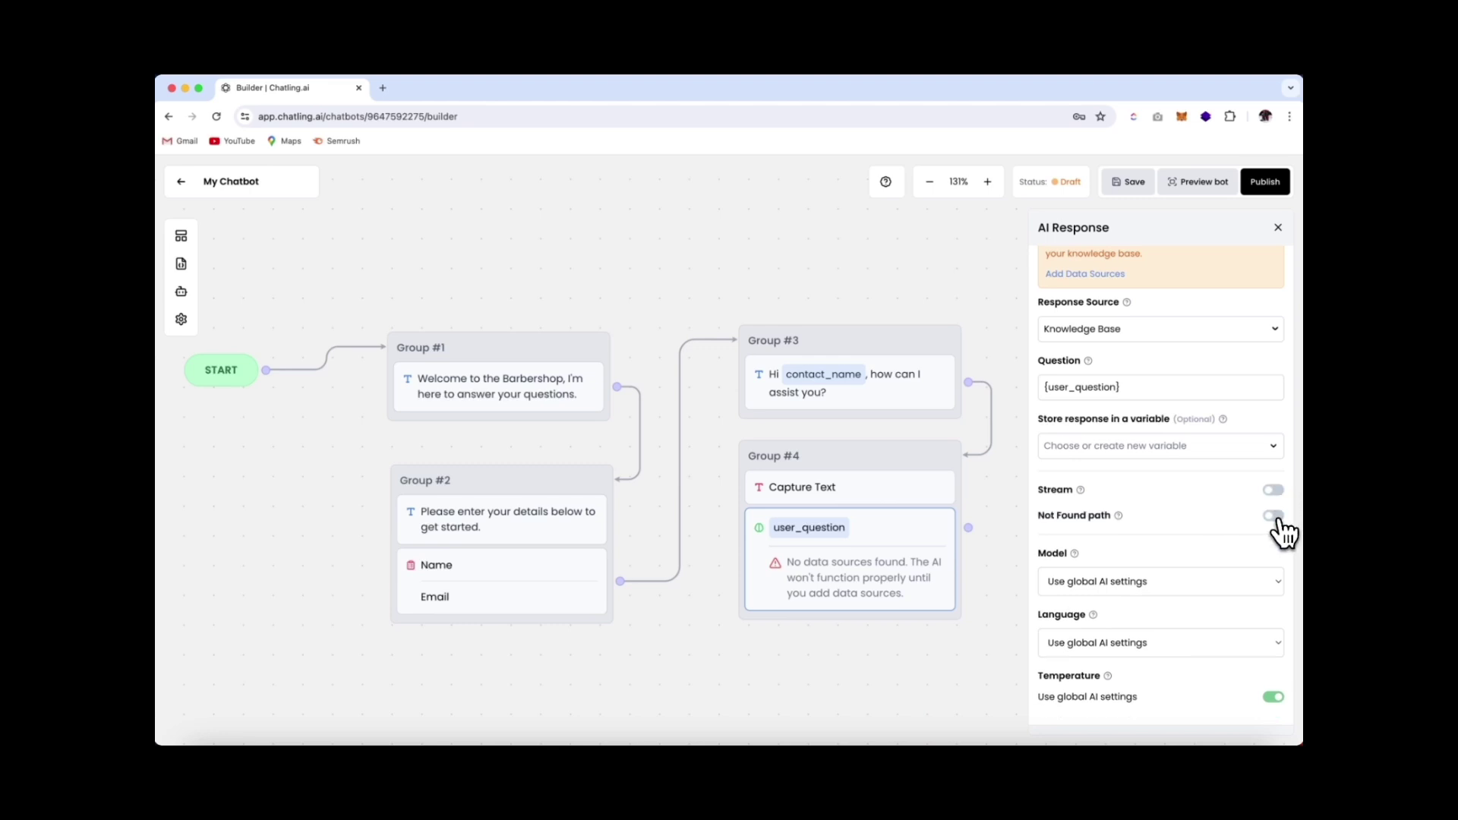
{"action": "left_click", "coordinate": [1274, 517]}
{"action": "left_click", "coordinate": [1275, 491]}
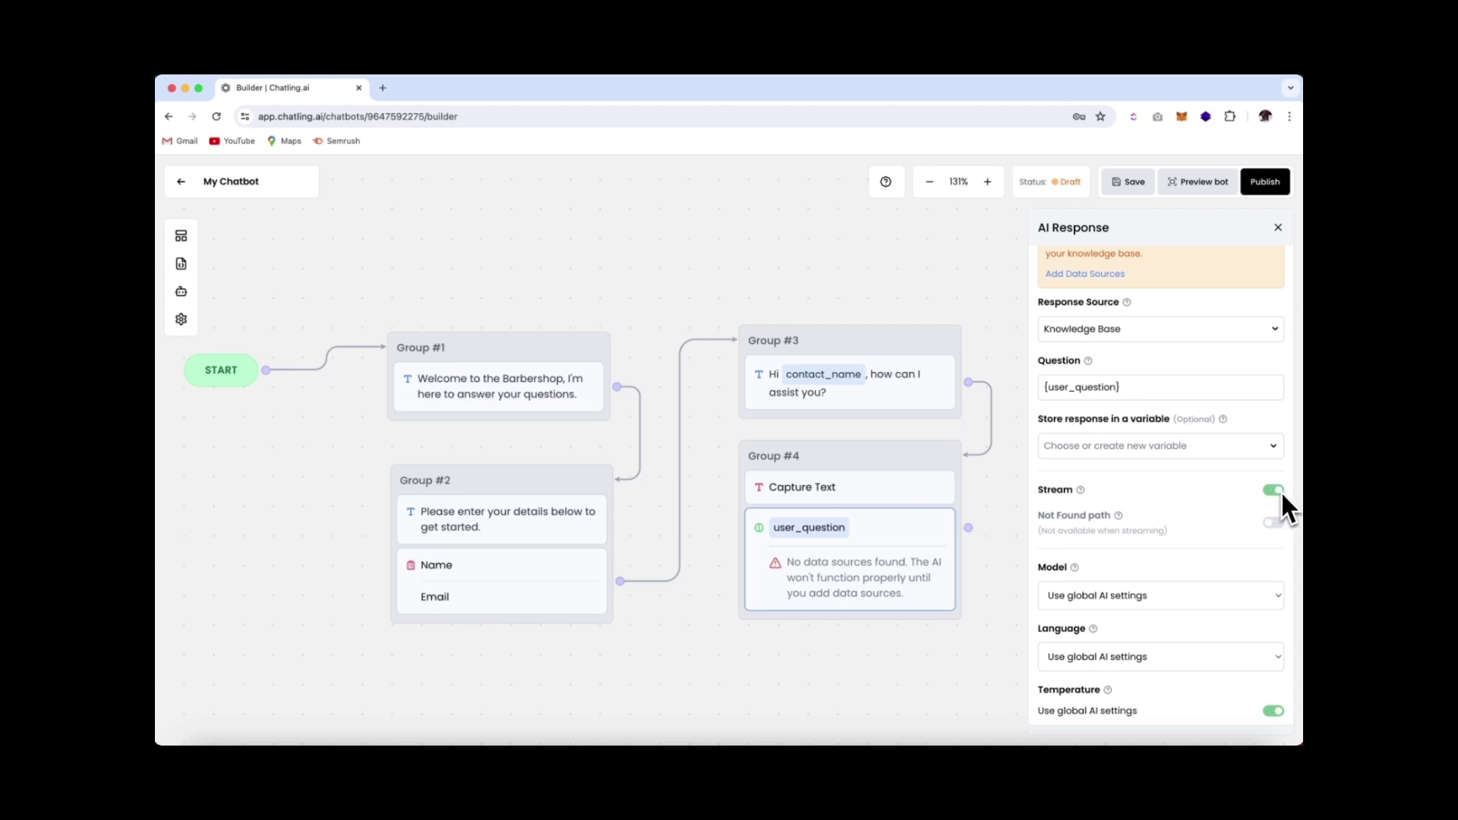
{"action": "left_click", "coordinate": [1278, 490]}
{"action": "left_click", "coordinate": [1273, 516]}
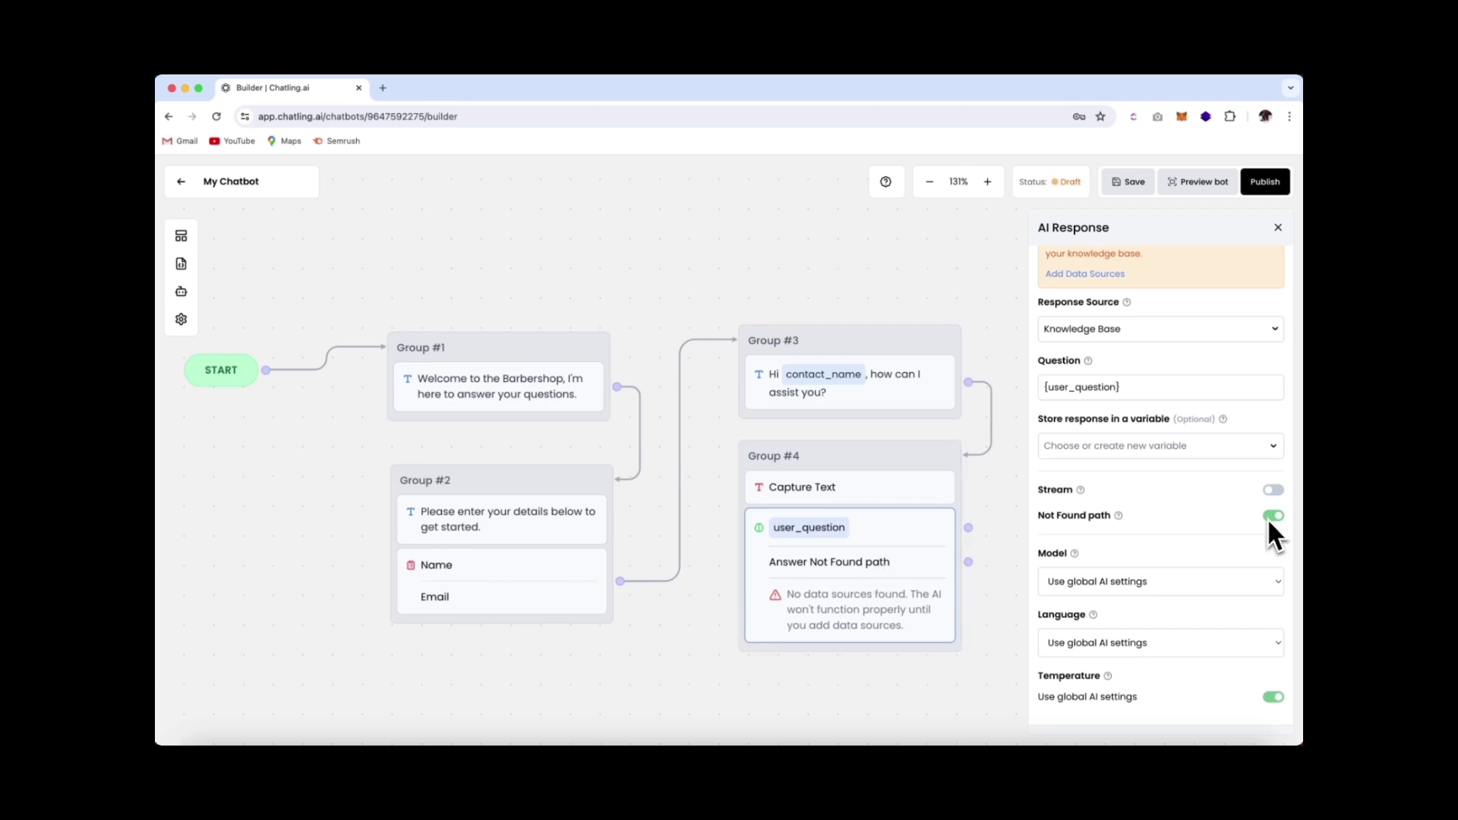
{"action": "left_click", "coordinate": [1224, 581]}
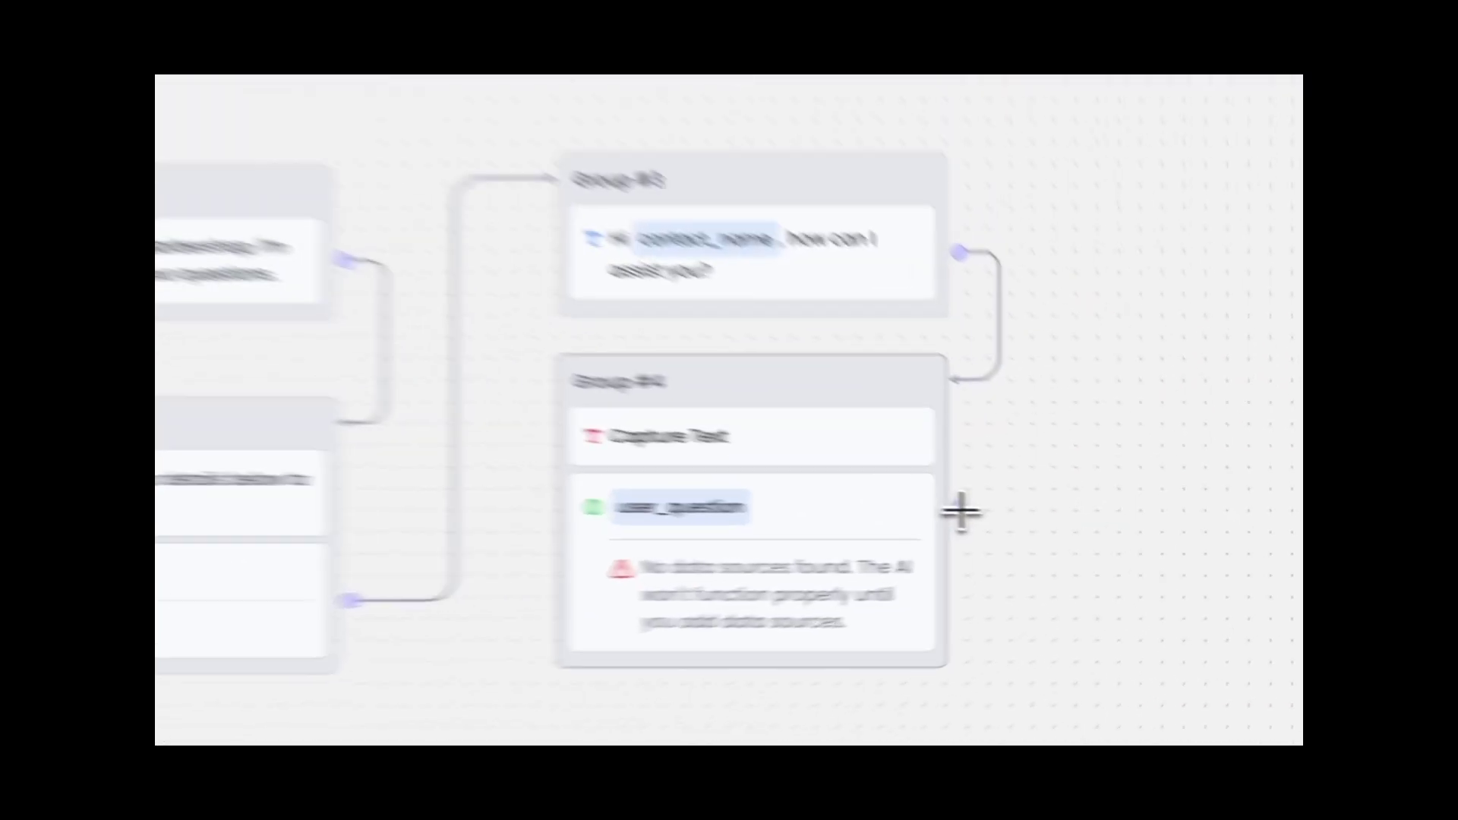
Loop Group #4's AI answer back into Group #4, save the flow, and return to the dashboard
{"action": "left_click_drag", "start_coordinate": [960, 513], "coordinate": [1021, 421]}
{"action": "left_click_drag", "start_coordinate": [927, 377], "coordinate": [831, 339]}
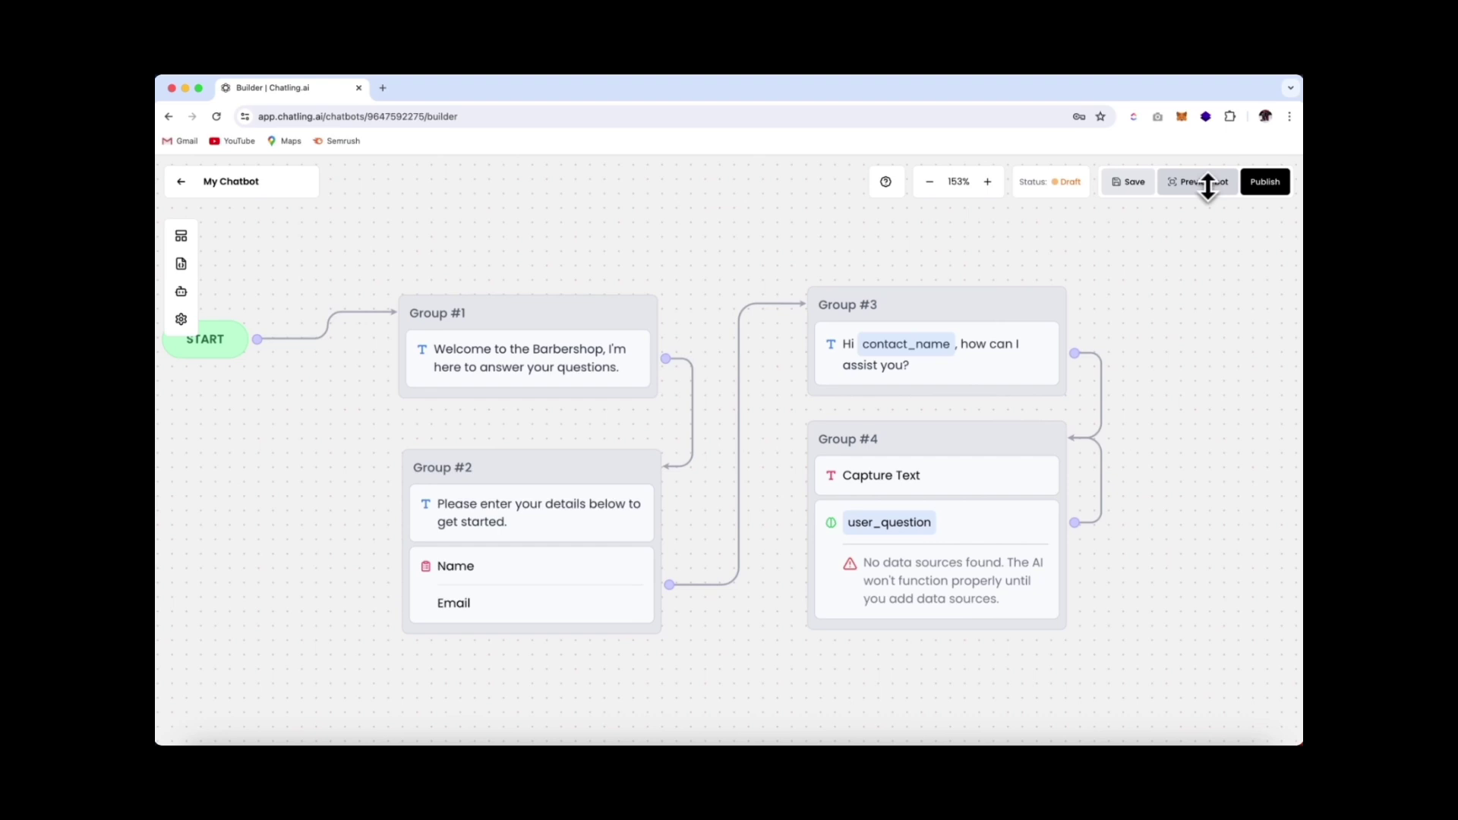
{"action": "left_click", "coordinate": [1127, 187]}
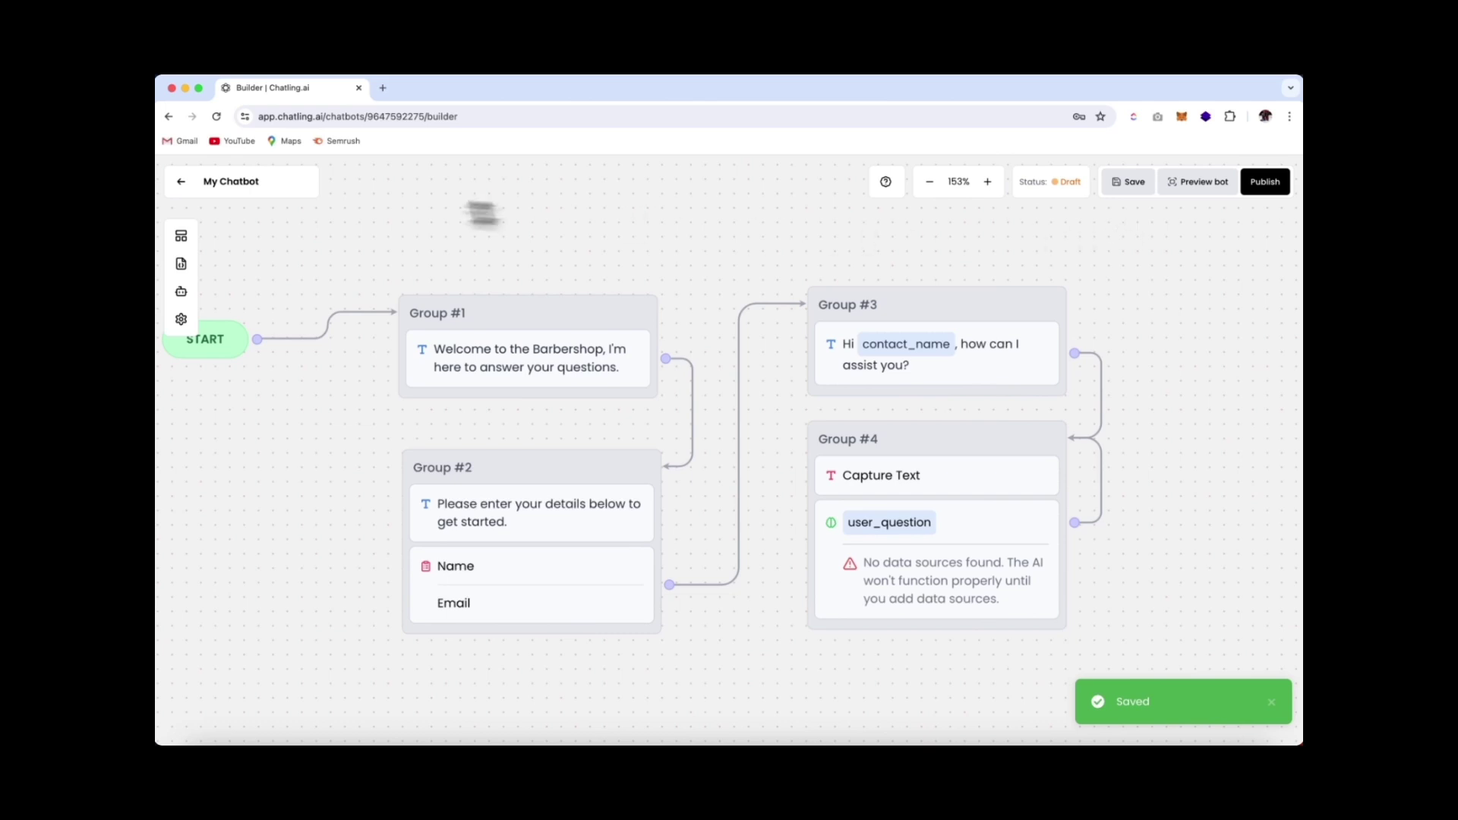
{"action": "left_click", "coordinate": [186, 191]}
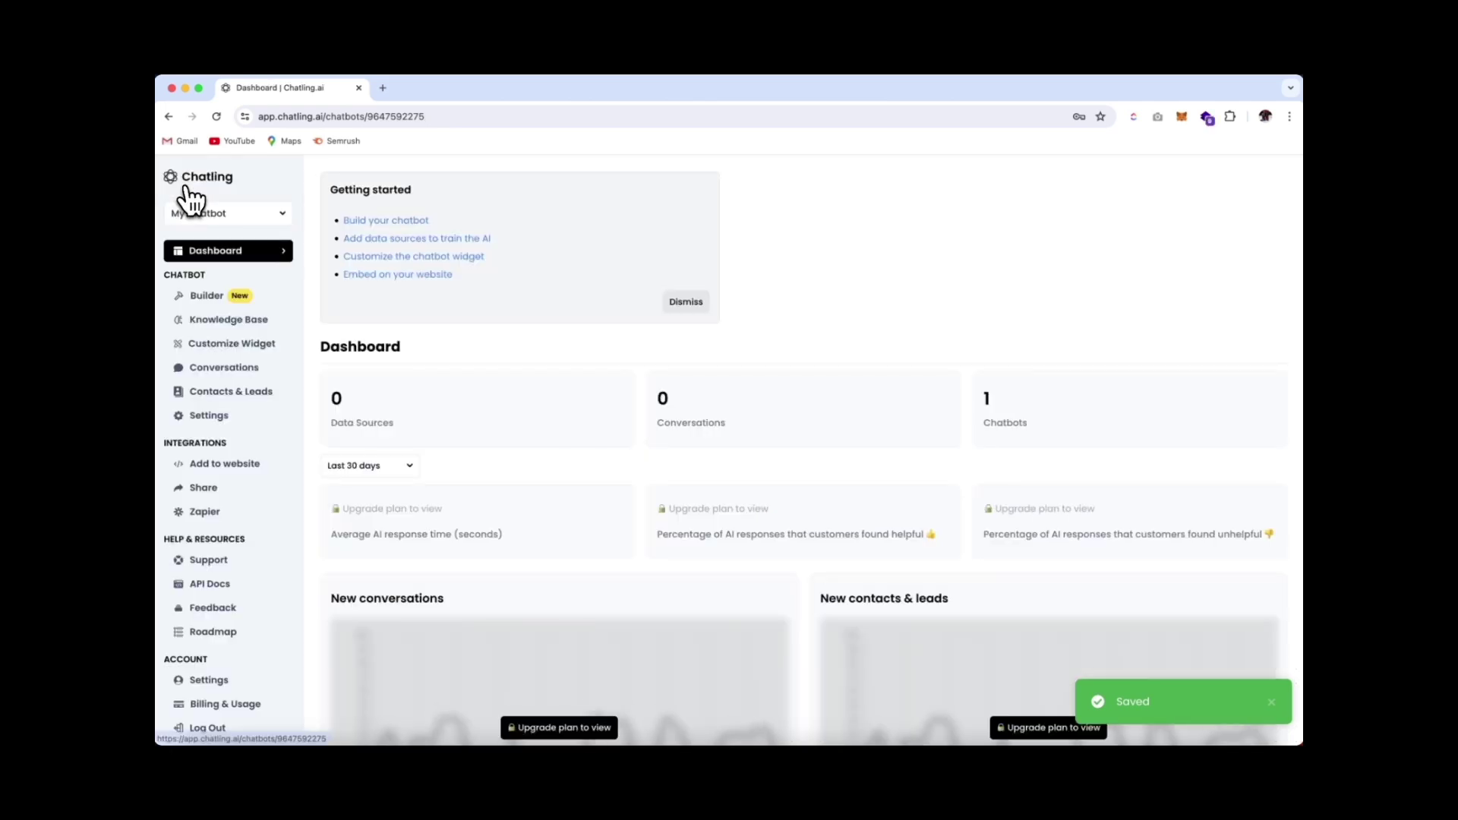
{"action": "left_click", "coordinate": [250, 334]}
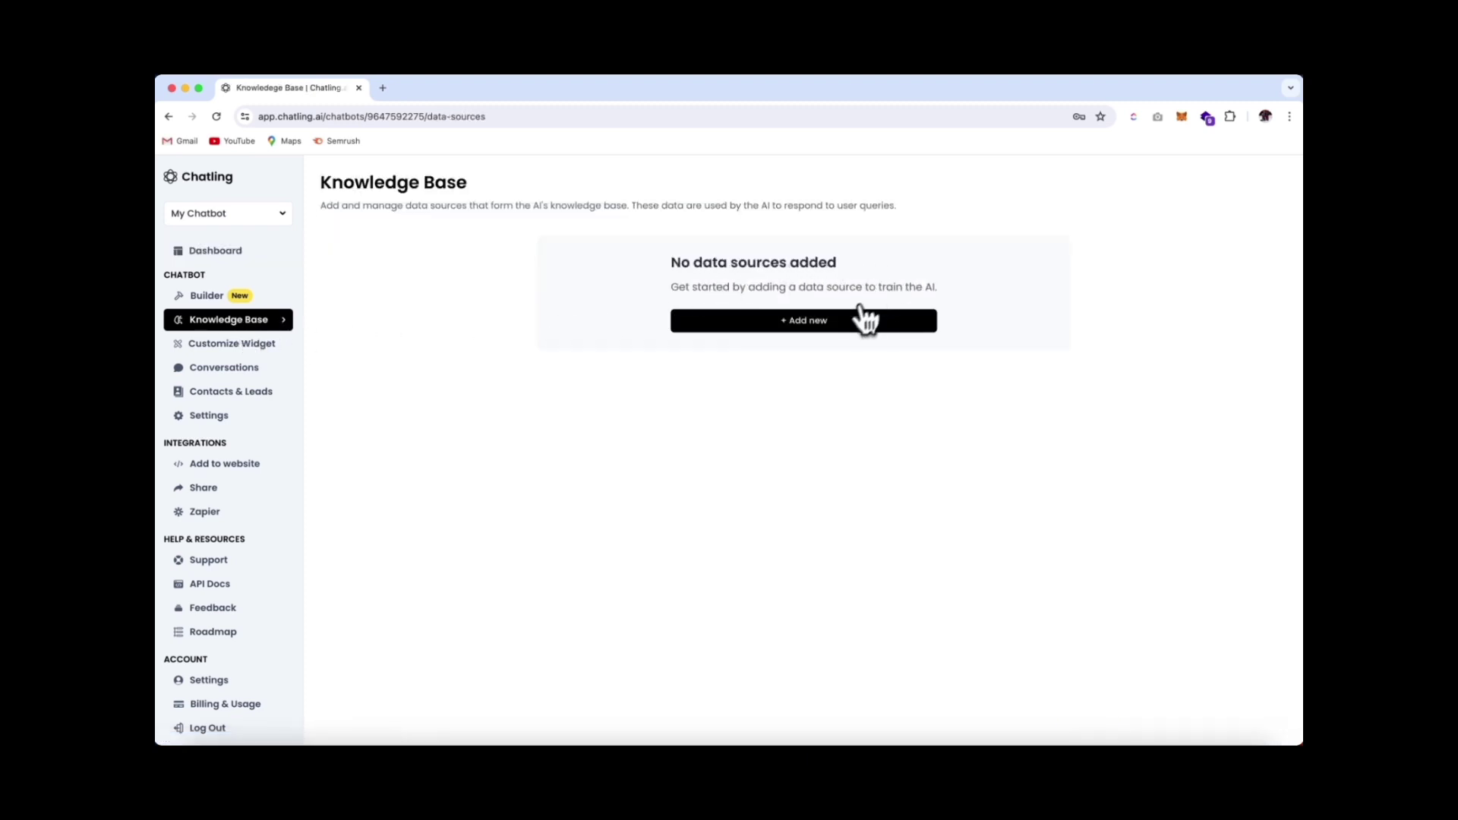
{"action": "left_click", "coordinate": [834, 325]}
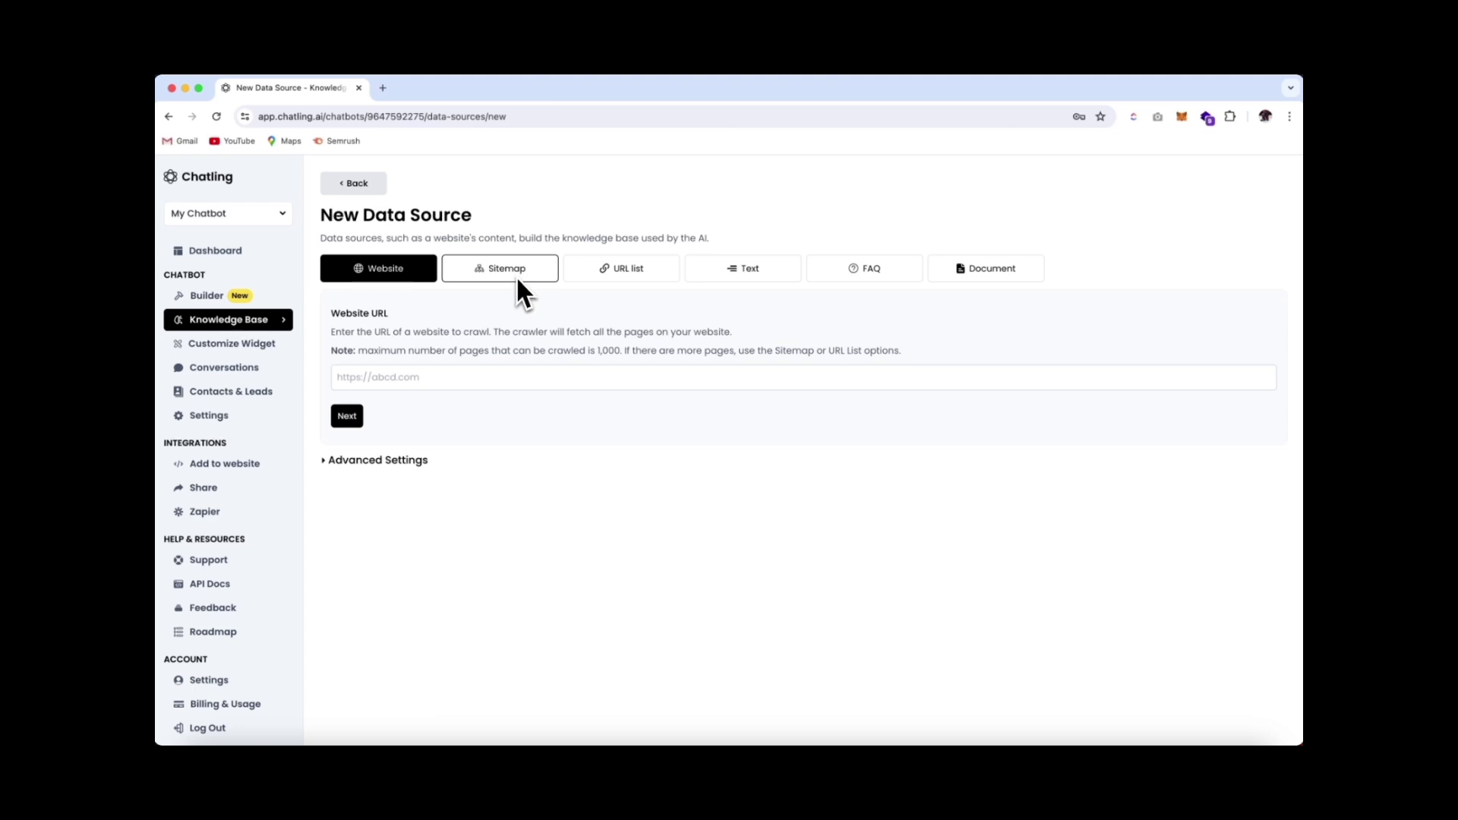
{"action": "left_click", "coordinate": [387, 378]}
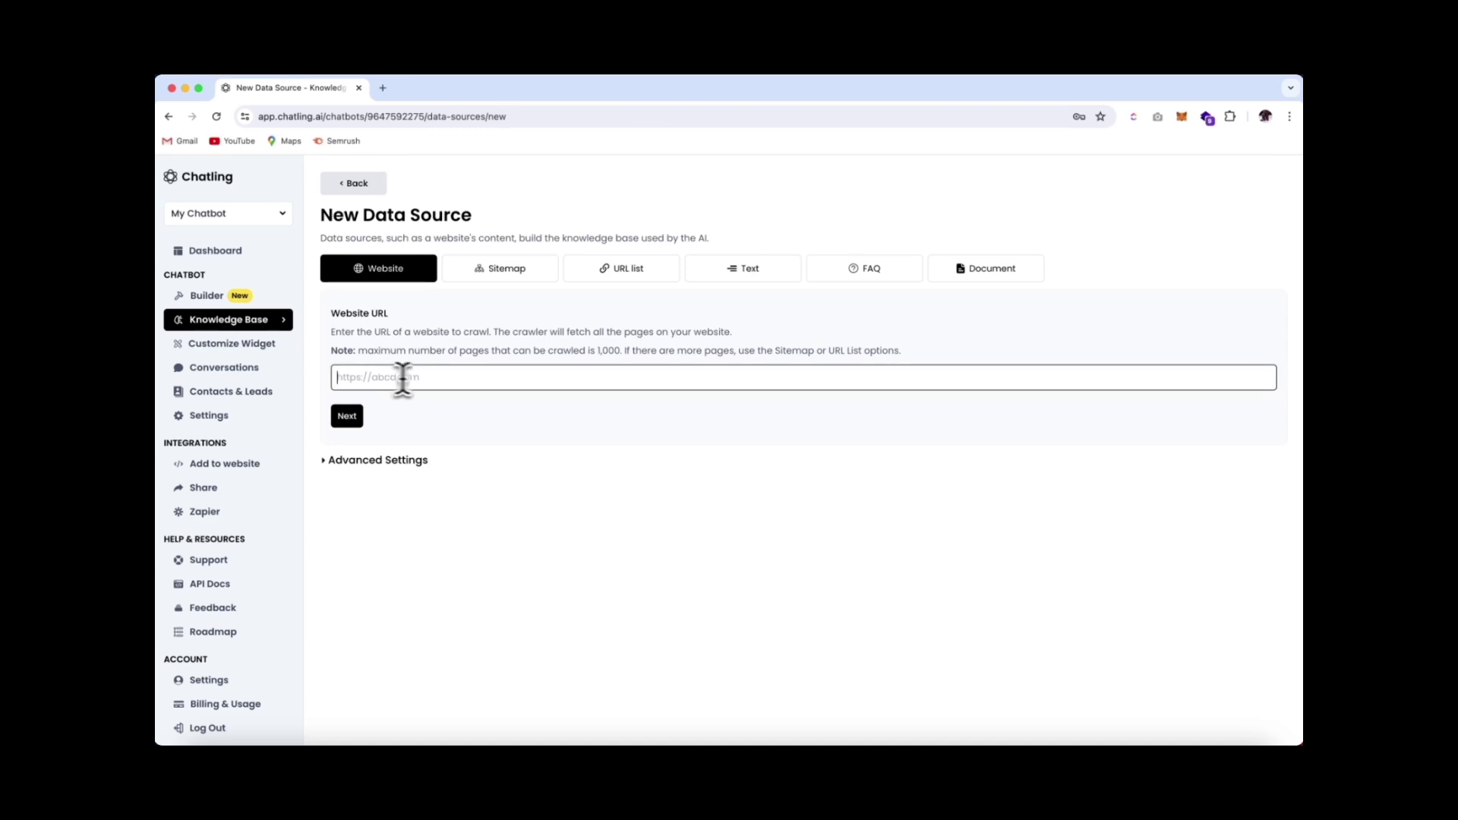
{"action": "type", "text": "https://wp-lemonade.com/"}
{"action": "left_click", "coordinate": [417, 475]}
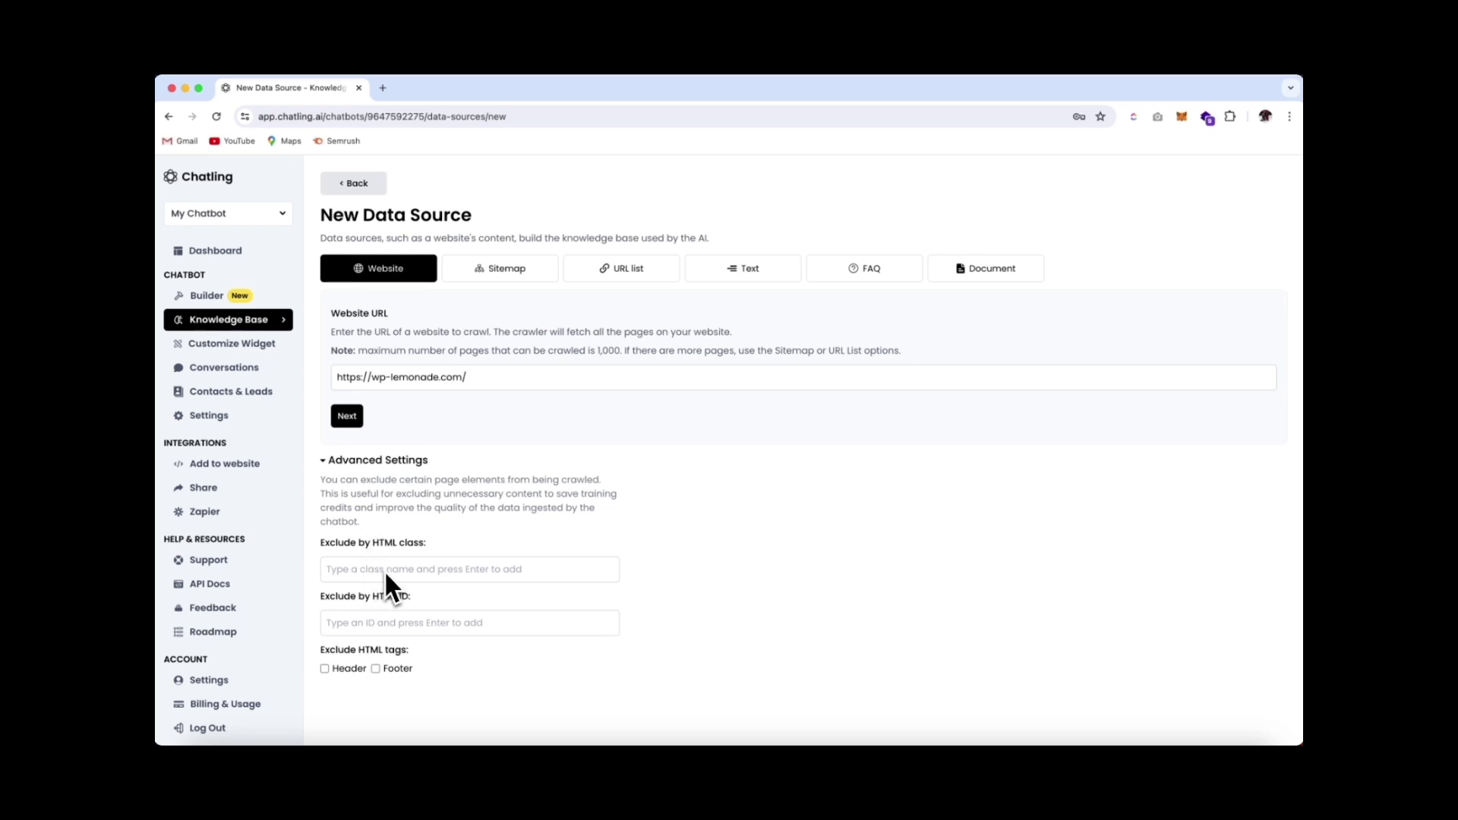
{"action": "left_click", "coordinate": [325, 669]}
{"action": "left_click", "coordinate": [376, 669]}
Try the Sitemap and URL list source types, pasting the Shop and FAQ page addresses into the list
{"action": "left_click", "coordinate": [500, 277]}
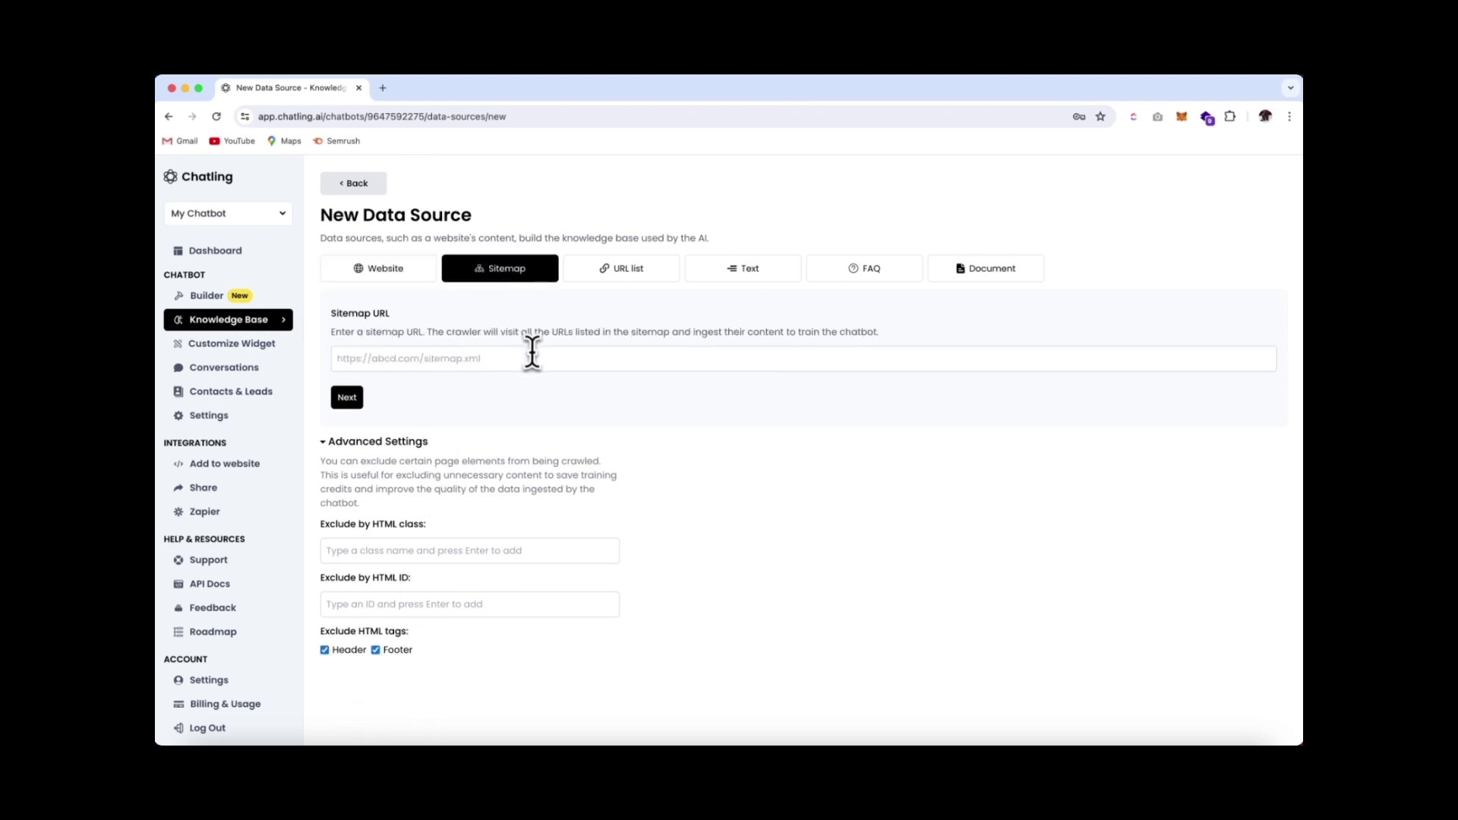
{"action": "left_click", "coordinate": [514, 362]}
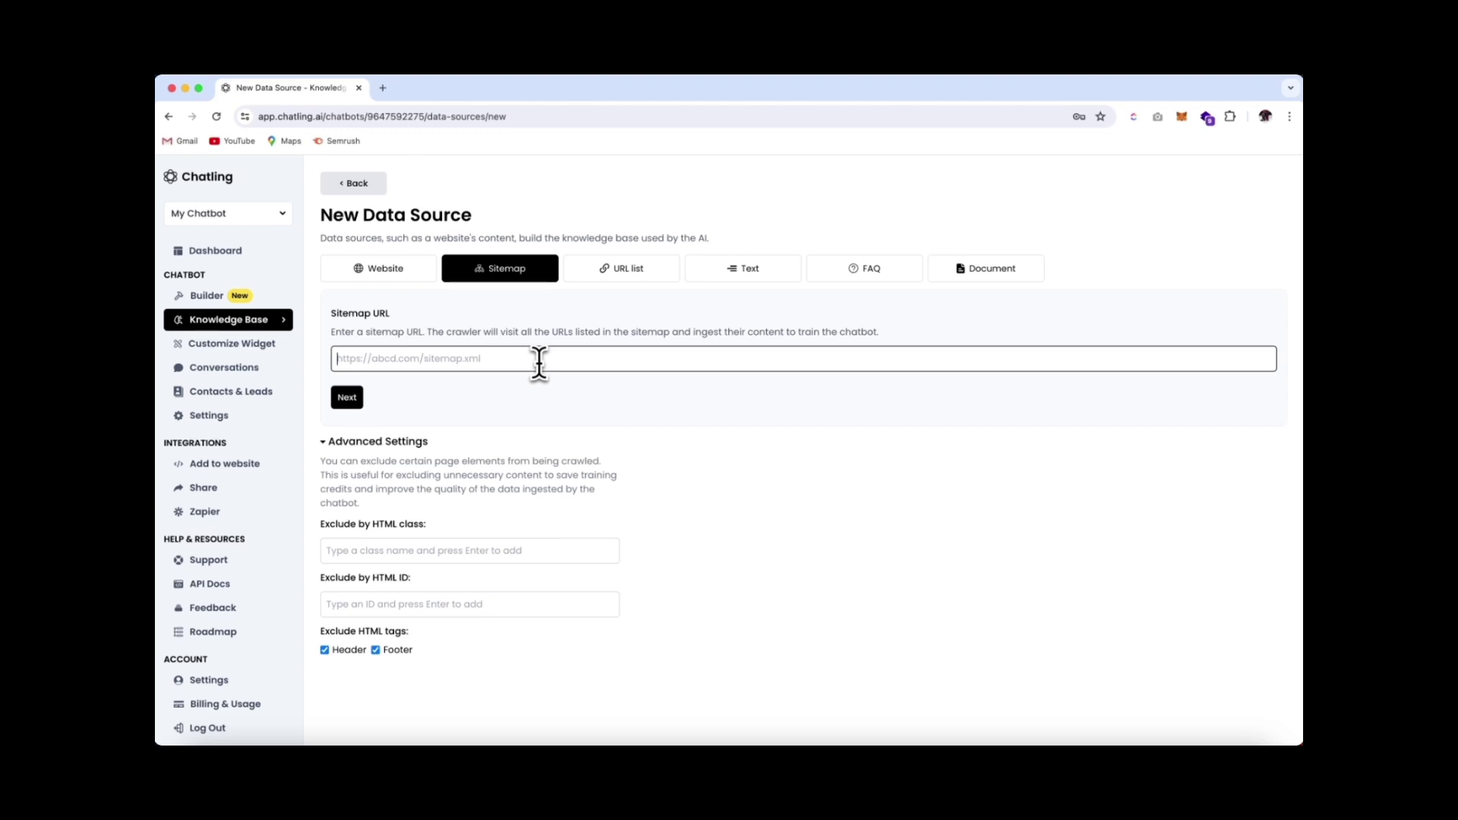
{"action": "left_click", "coordinate": [627, 278]}
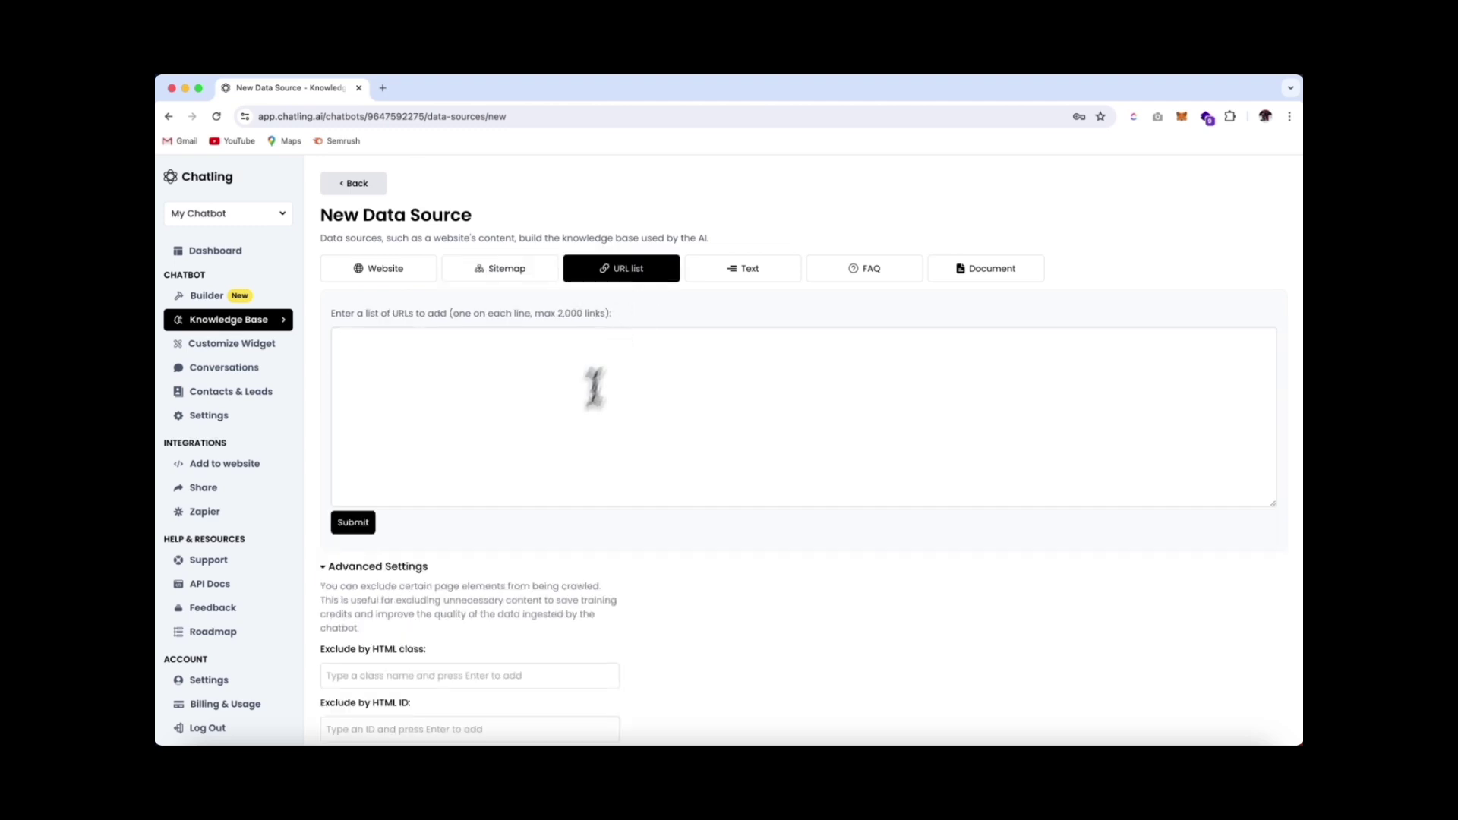
{"action": "left_click", "coordinate": [444, 358]}
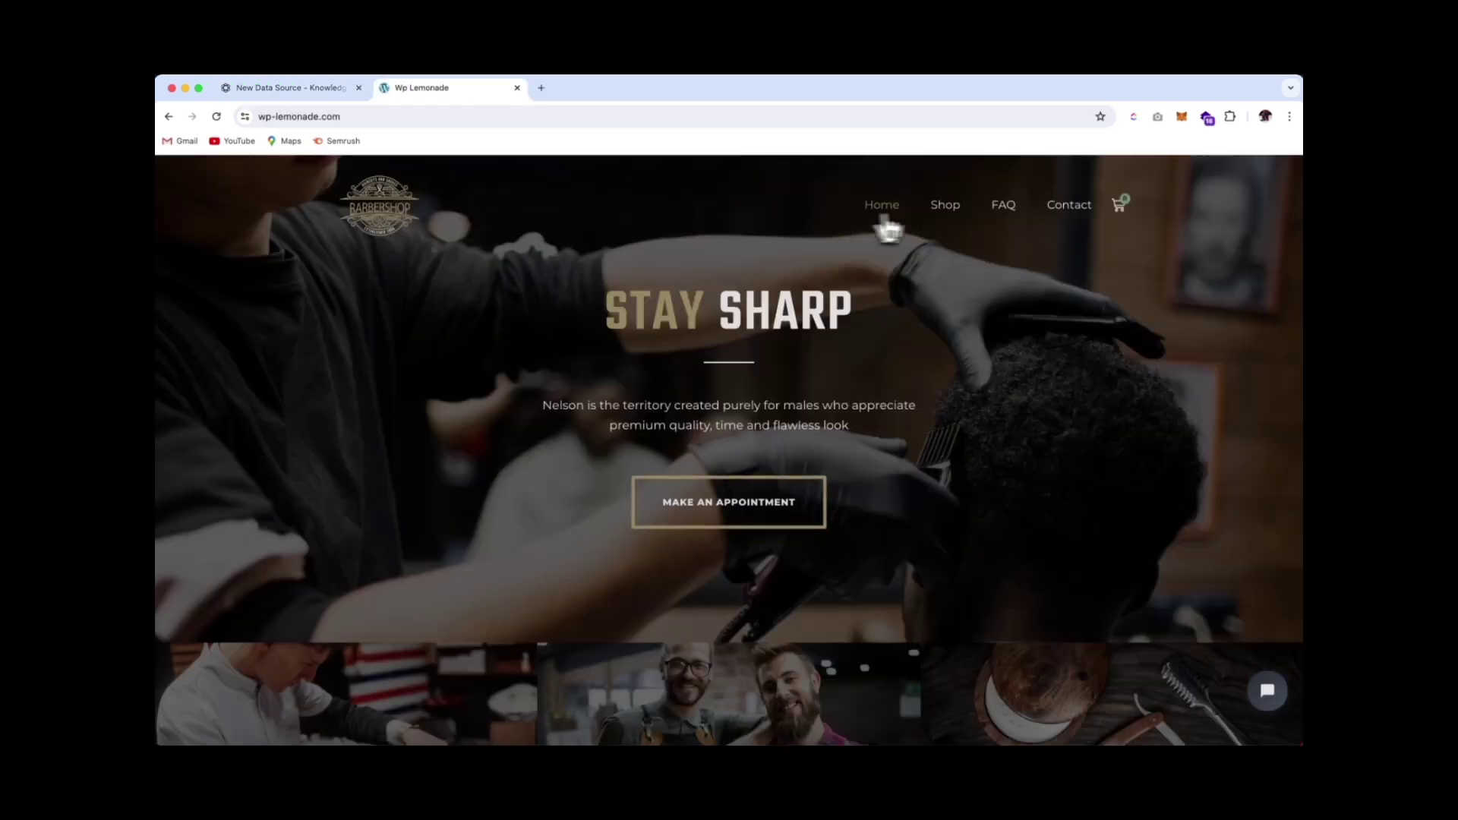
{"action": "left_click", "coordinate": [950, 221]}
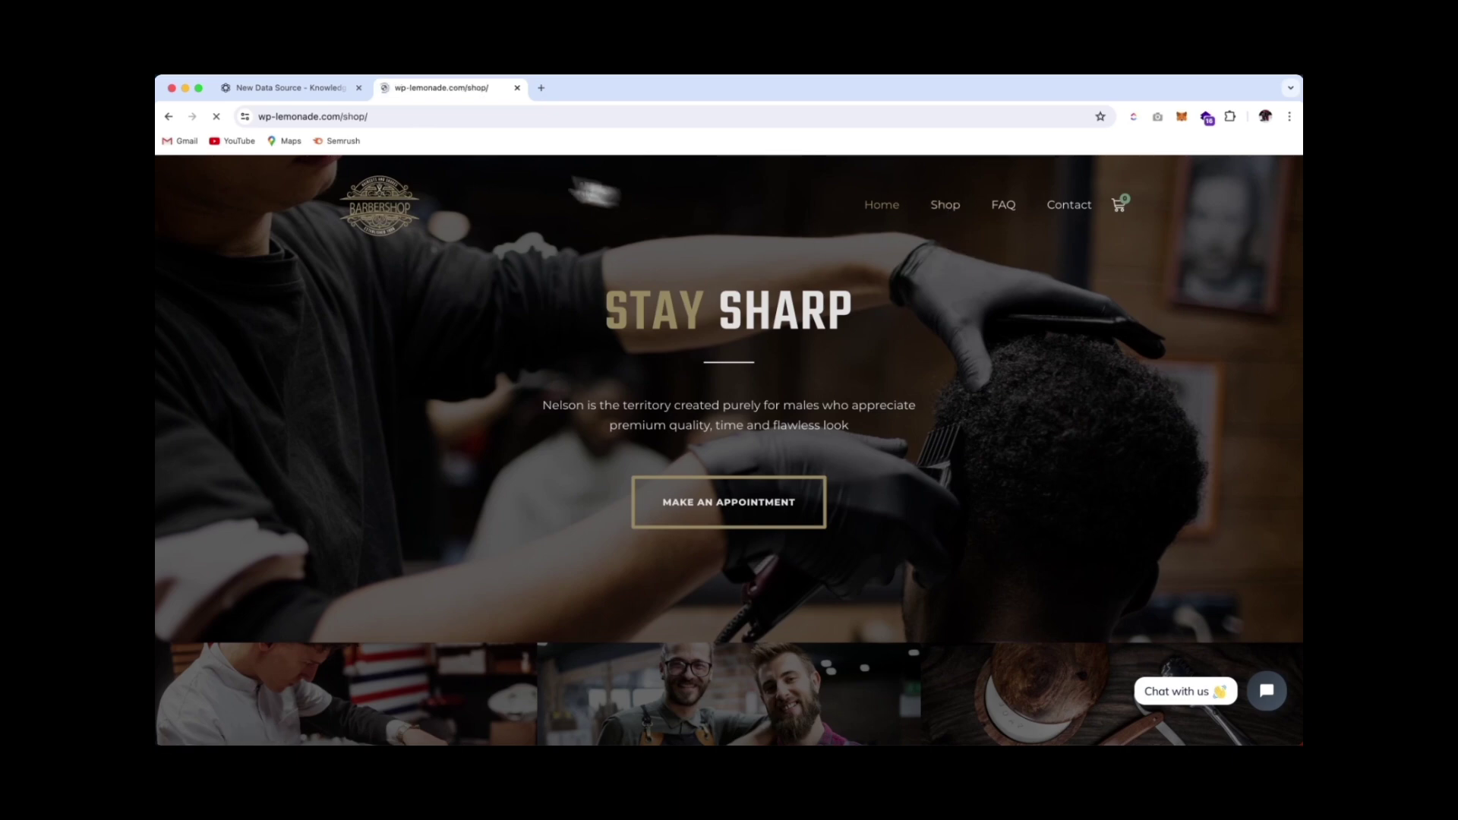
{"action": "left_click", "coordinate": [391, 116]}
{"action": "key", "text": "super+c"}
{"action": "left_click", "coordinate": [277, 89]}
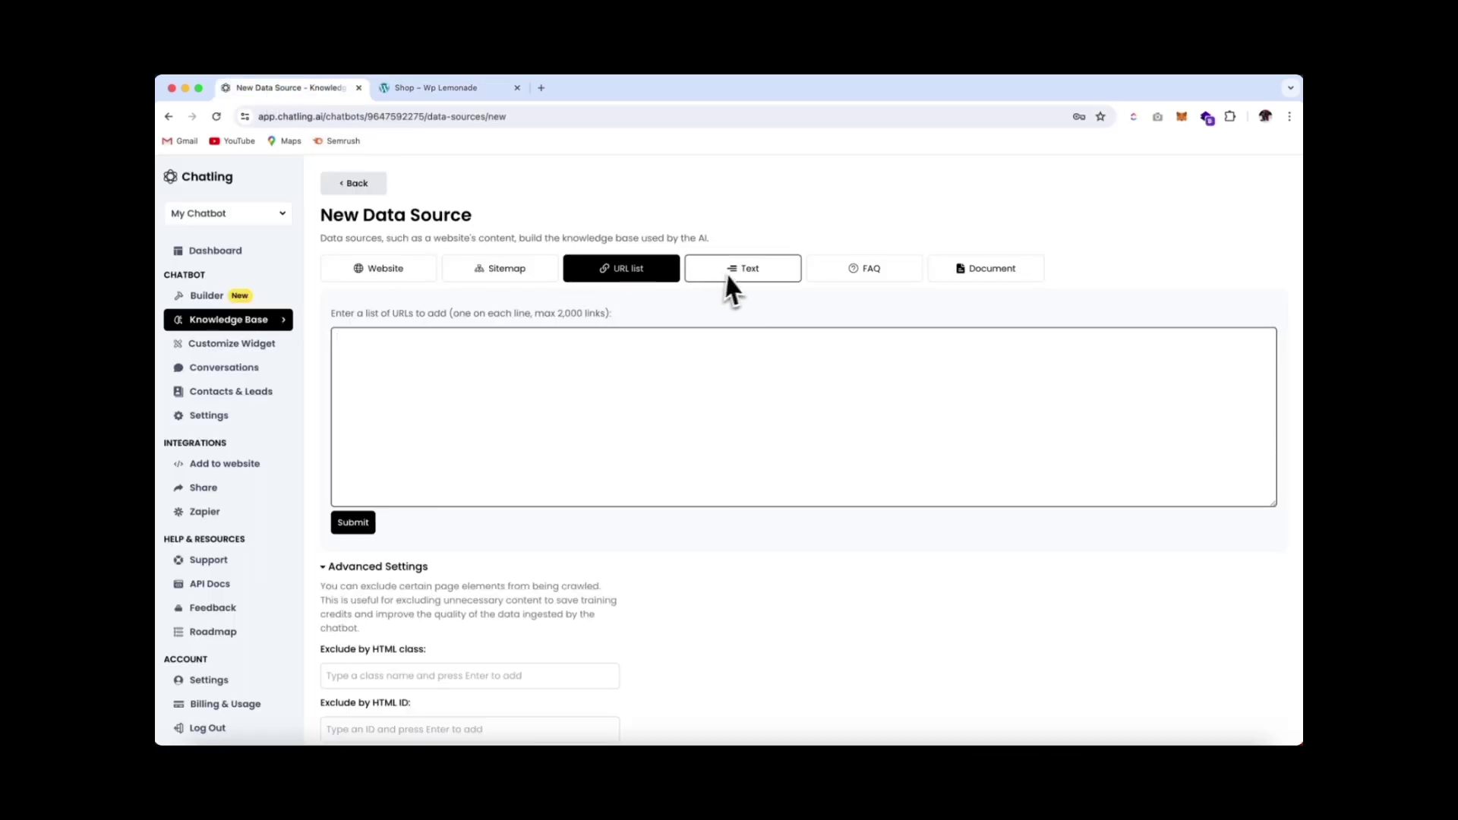
{"action": "key", "text": "super+v"}
{"action": "key", "text": "Return"}
{"action": "type", "text": "https://wp-lemonade.com/faq/"}
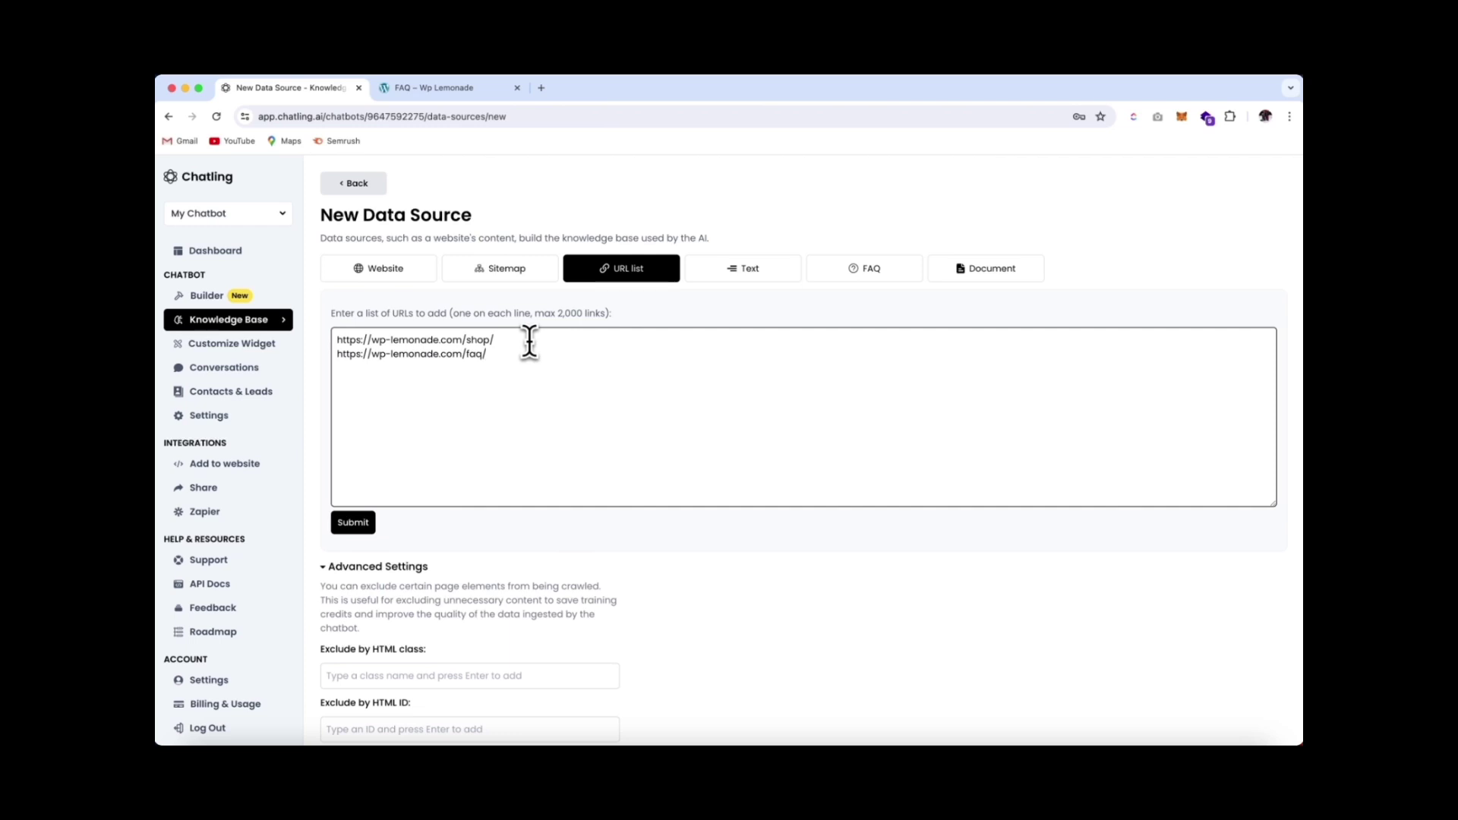
Preview the Text, FAQ and Document source types, then open and dismiss the file browser
{"action": "left_click", "coordinate": [721, 273]}
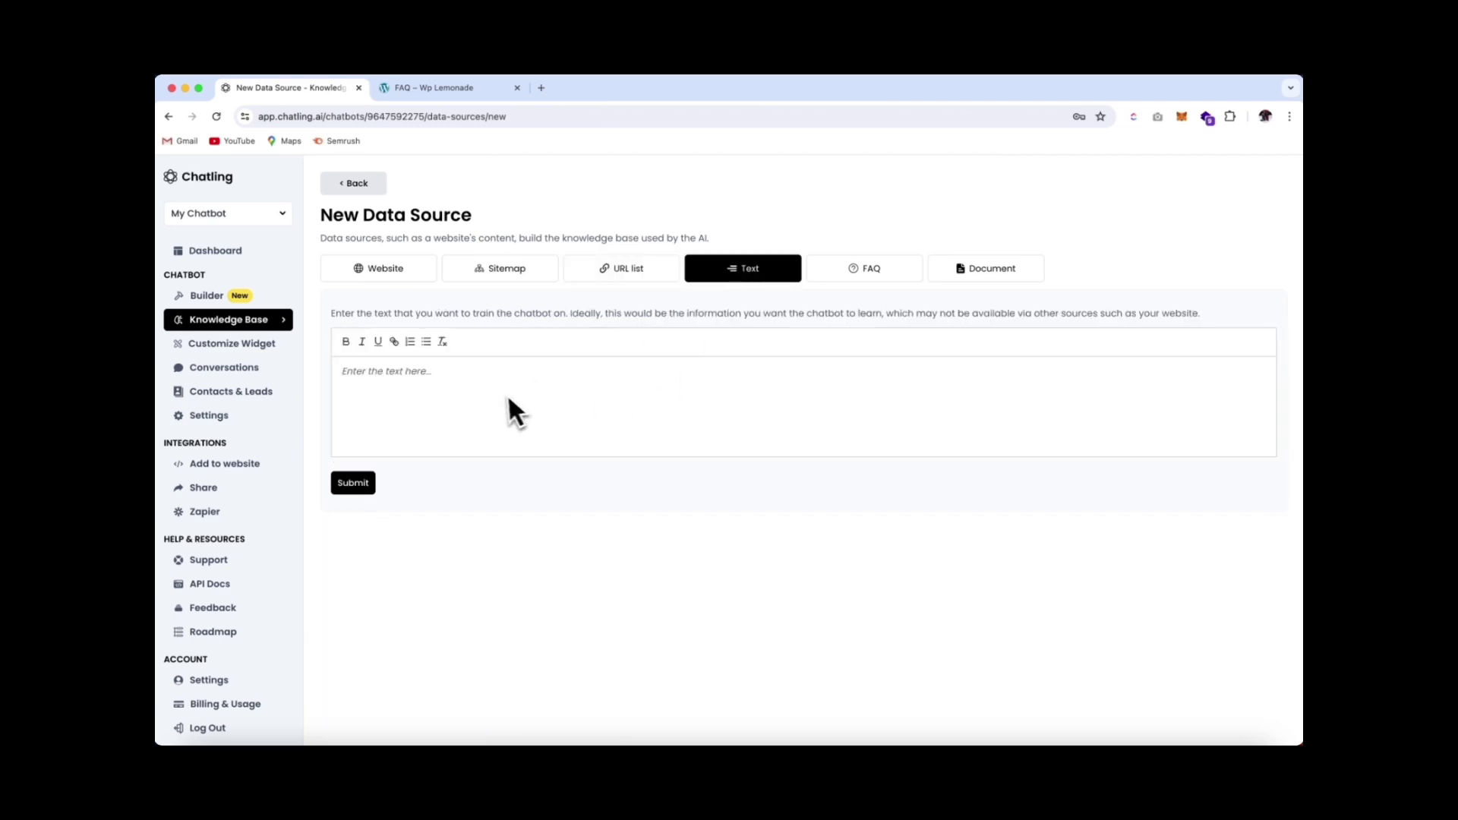
{"action": "left_click", "coordinate": [864, 272]}
{"action": "left_click", "coordinate": [514, 359]}
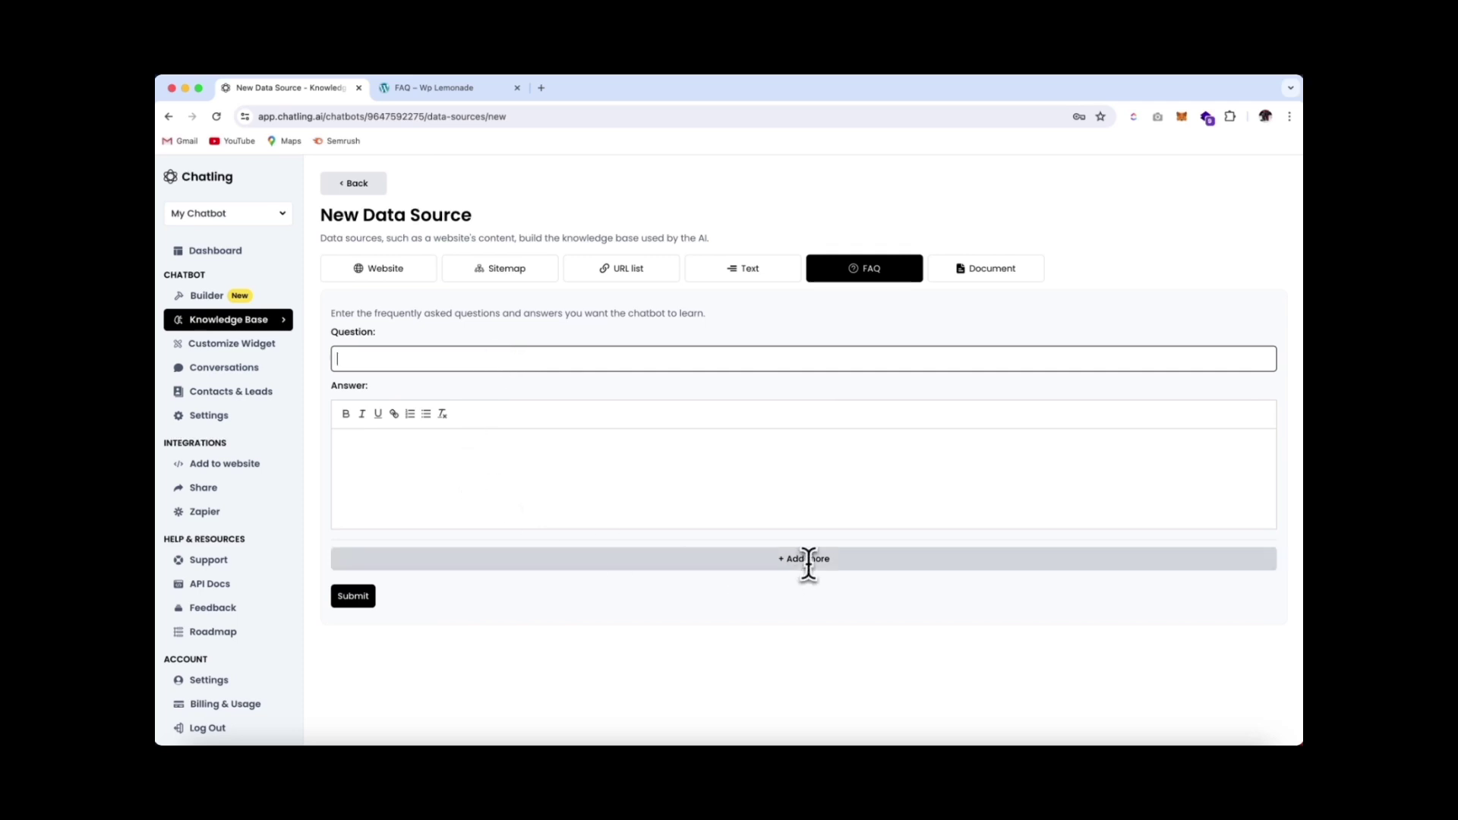
{"action": "left_click", "coordinate": [984, 269]}
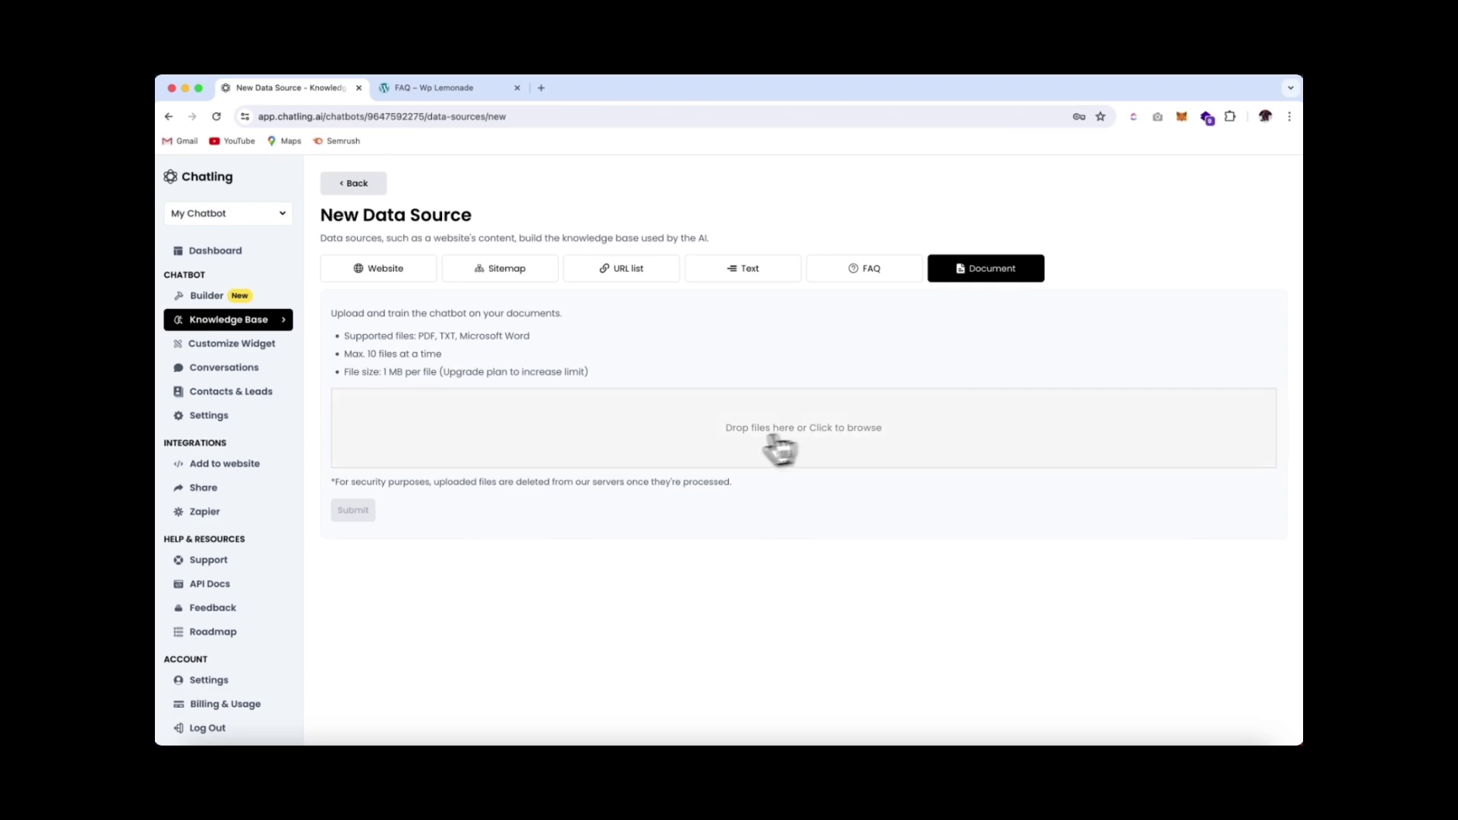
{"action": "left_click", "coordinate": [809, 440]}
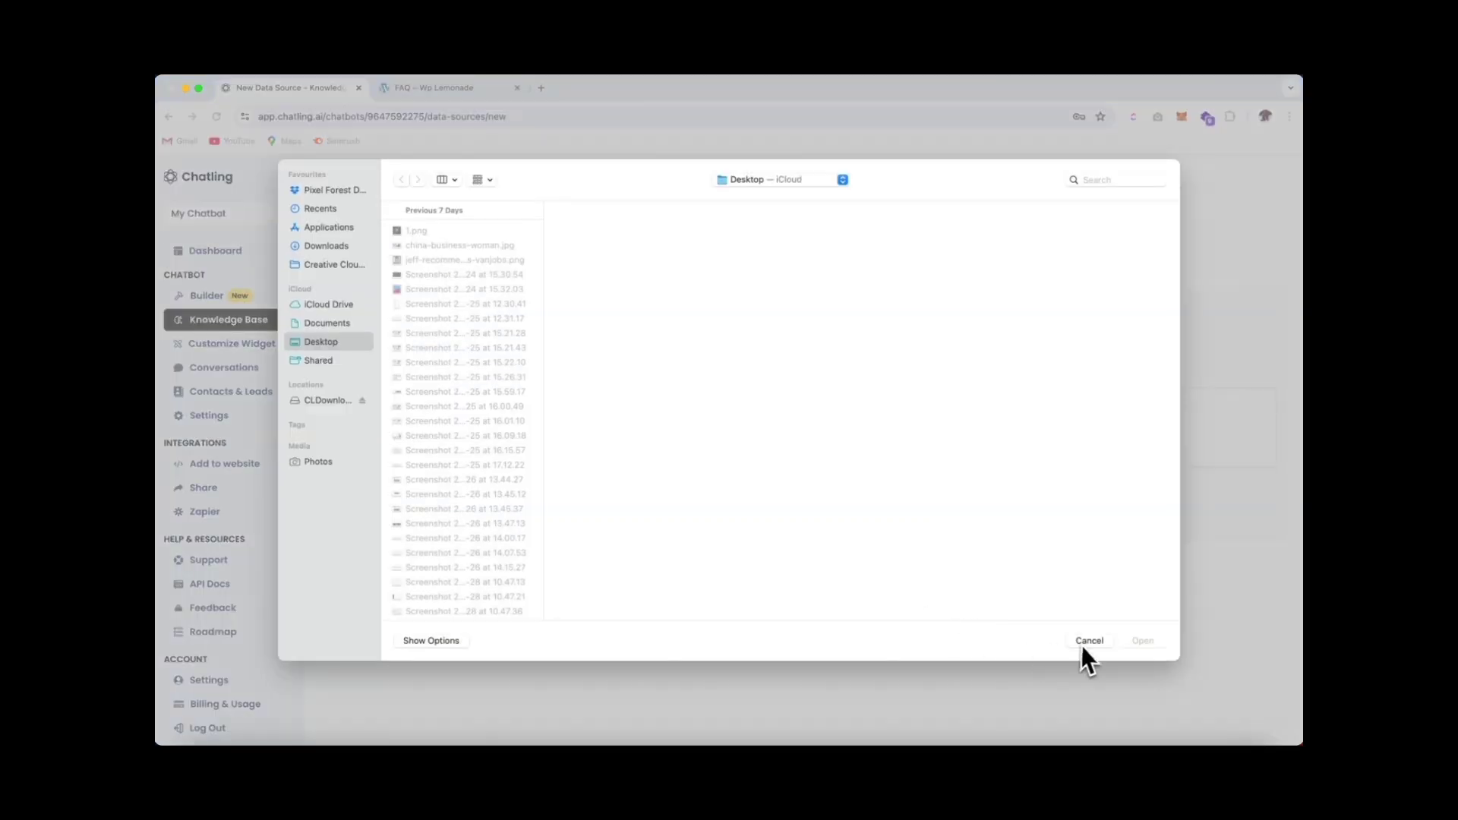
{"action": "left_click", "coordinate": [1087, 642]}
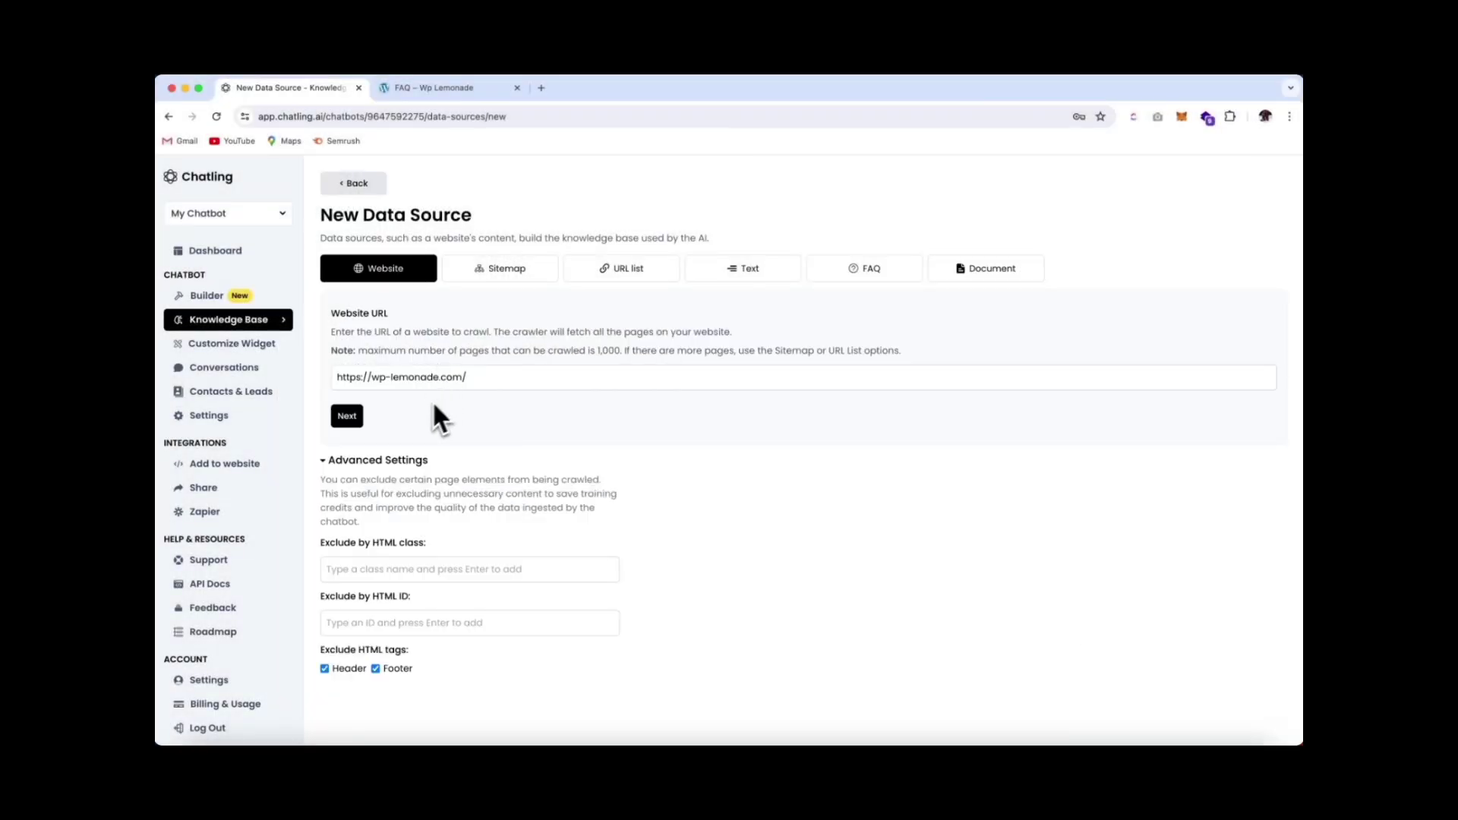
Crawl wp-lemonade.com, review the 55 found pages, and submit them as data sources
{"action": "left_click", "coordinate": [348, 417]}
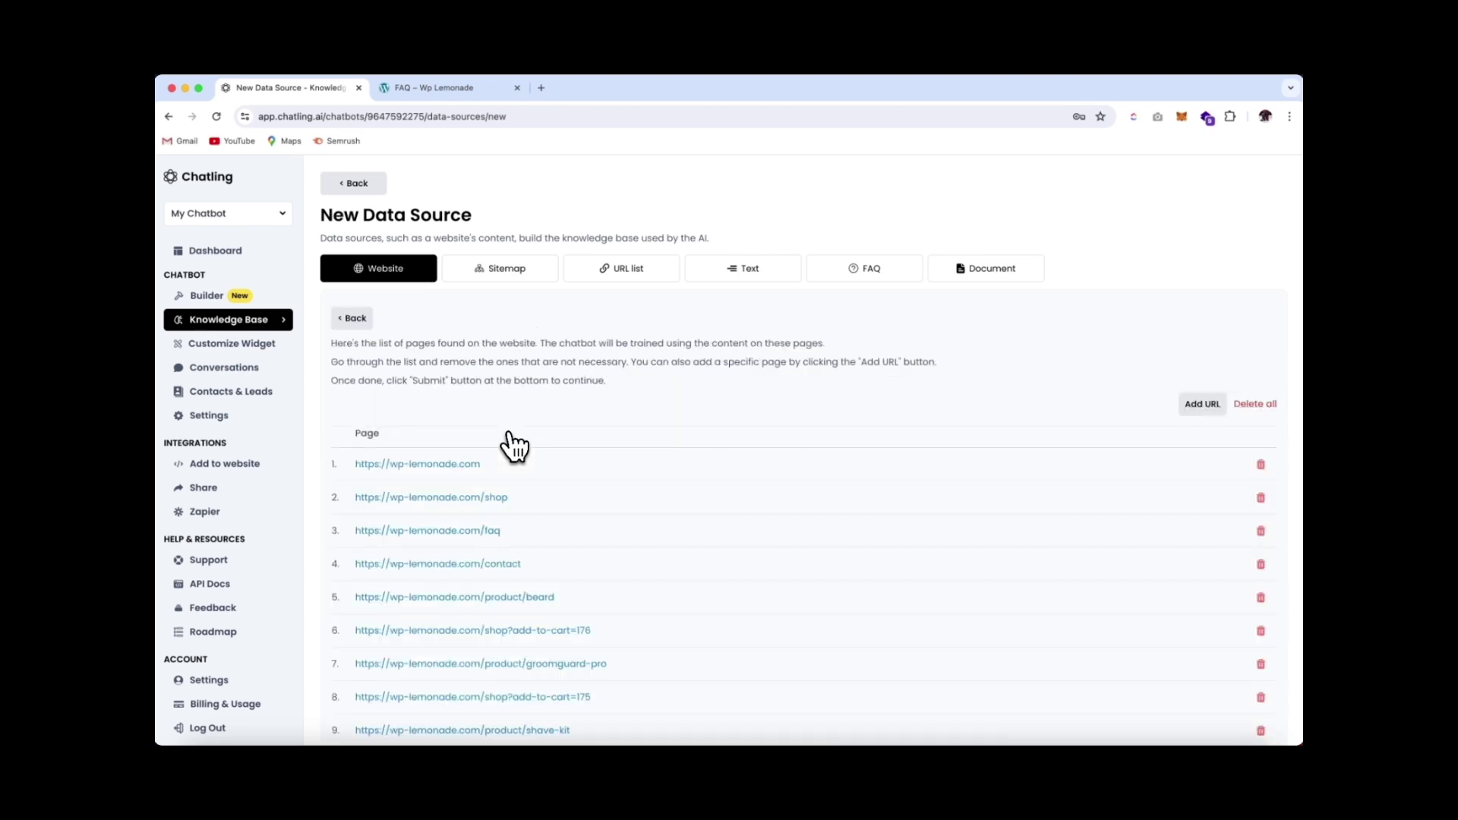
{"action": "scroll", "coordinate": [647, 484], "scroll_direction": "down", "scroll_amount": 2}
{"action": "scroll", "coordinate": [647, 484], "scroll_direction": "down", "scroll_amount": 10}
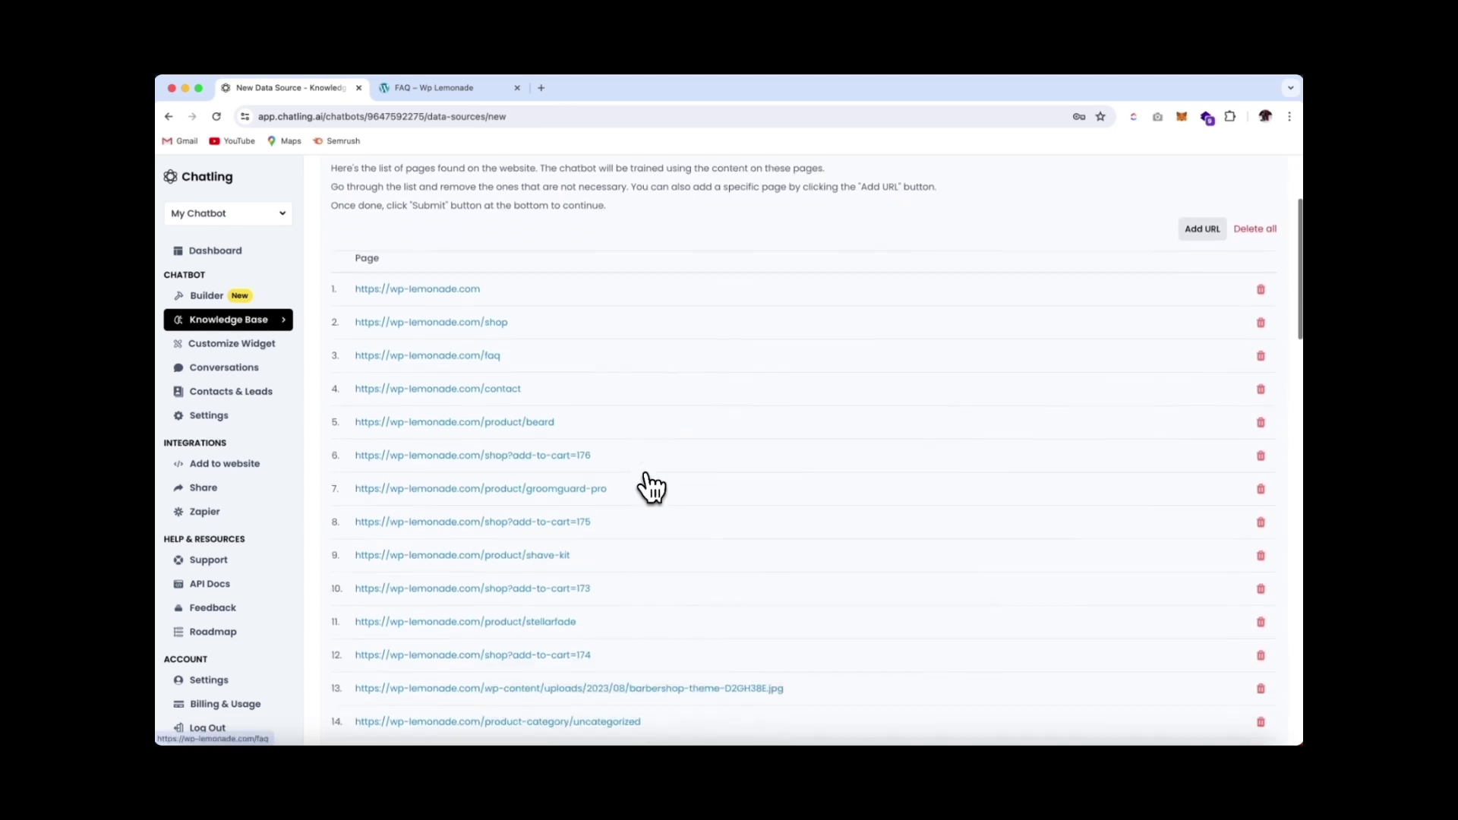
{"action": "scroll", "coordinate": [647, 485], "scroll_direction": "down", "scroll_amount": 20}
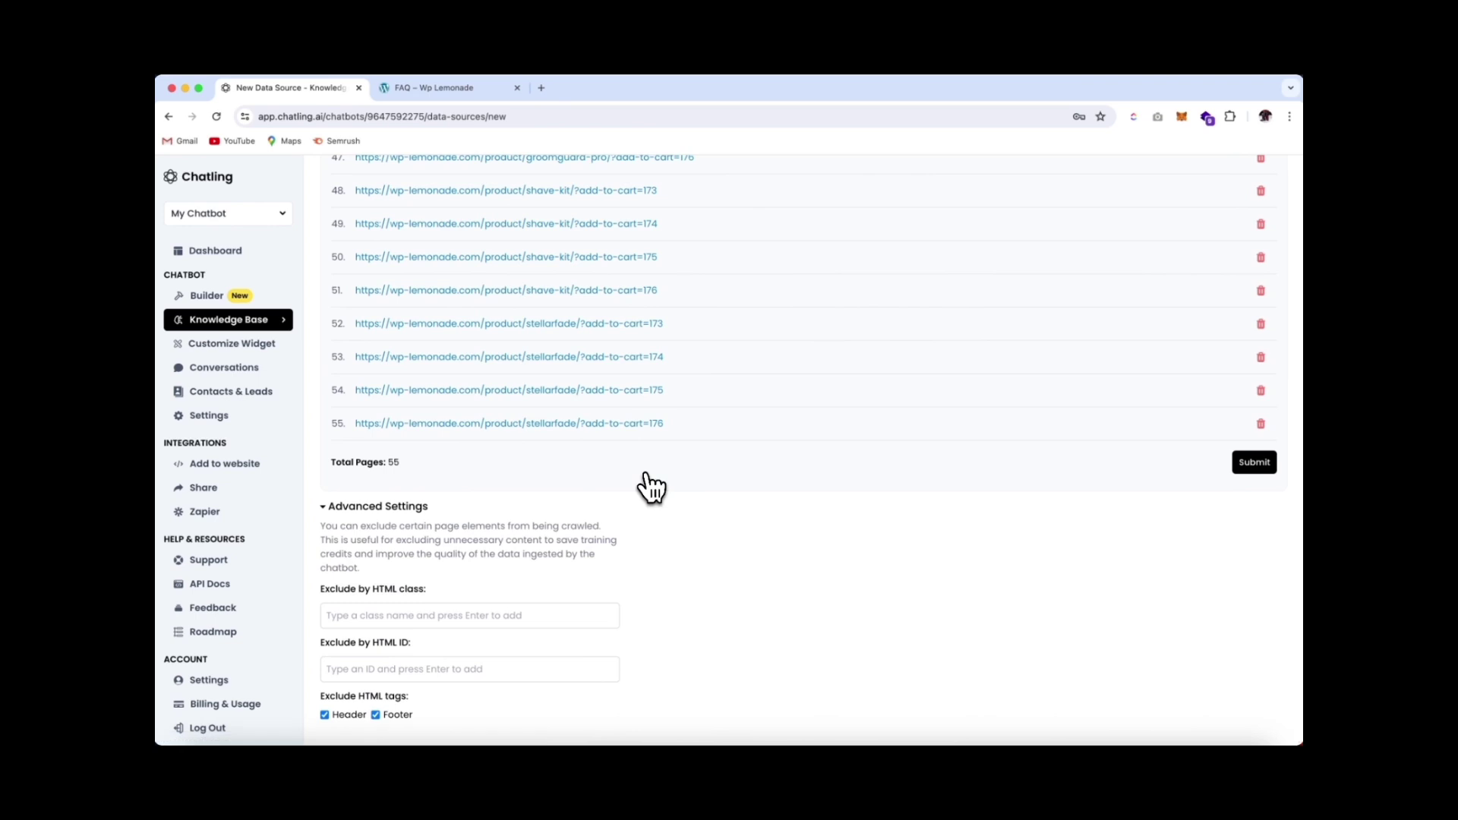
{"action": "scroll", "coordinate": [650, 488], "scroll_direction": "up", "scroll_amount": 2}
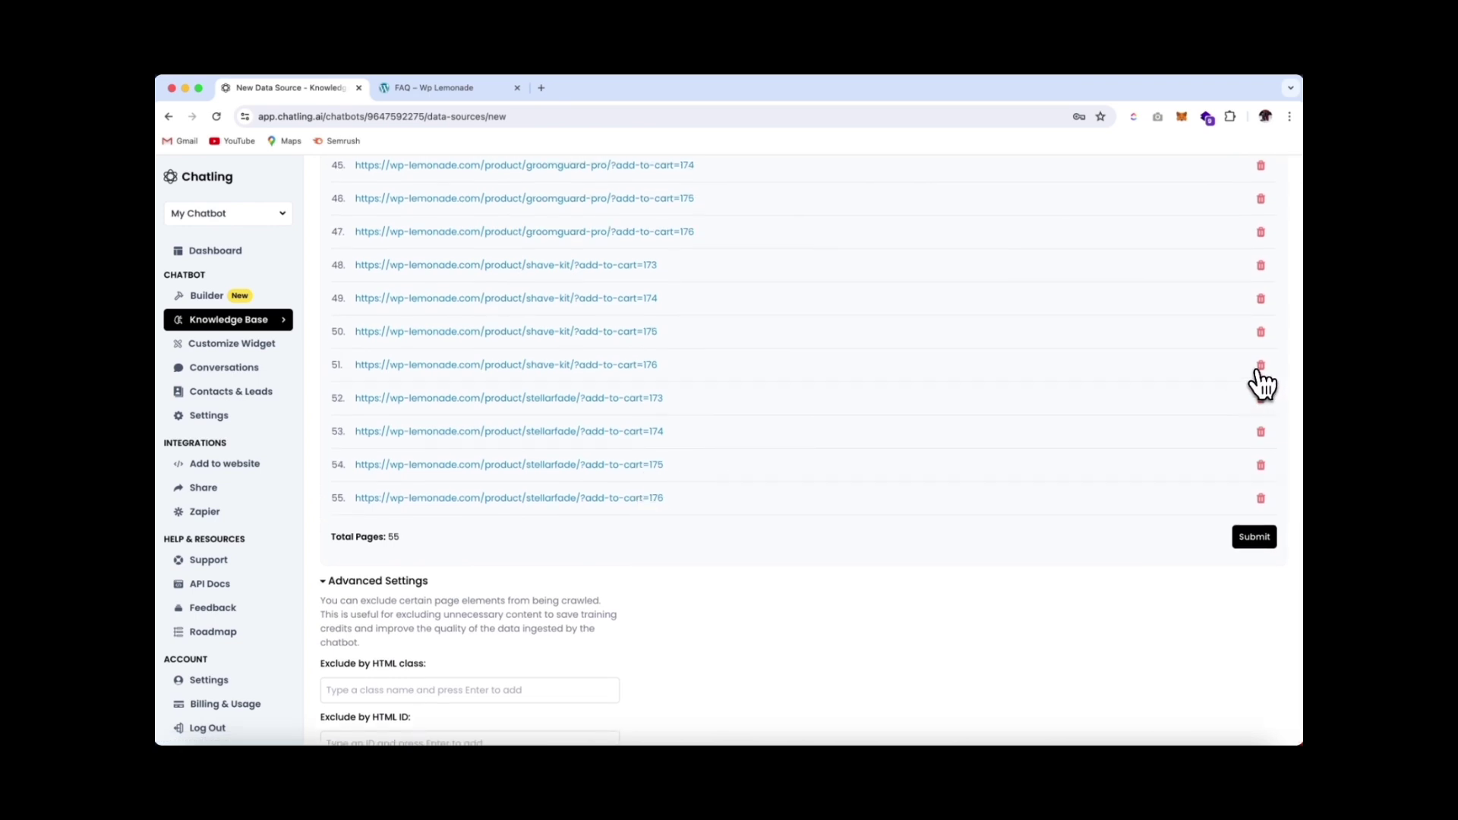
{"action": "scroll", "coordinate": [1222, 380], "scroll_direction": "up", "scroll_amount": 3}
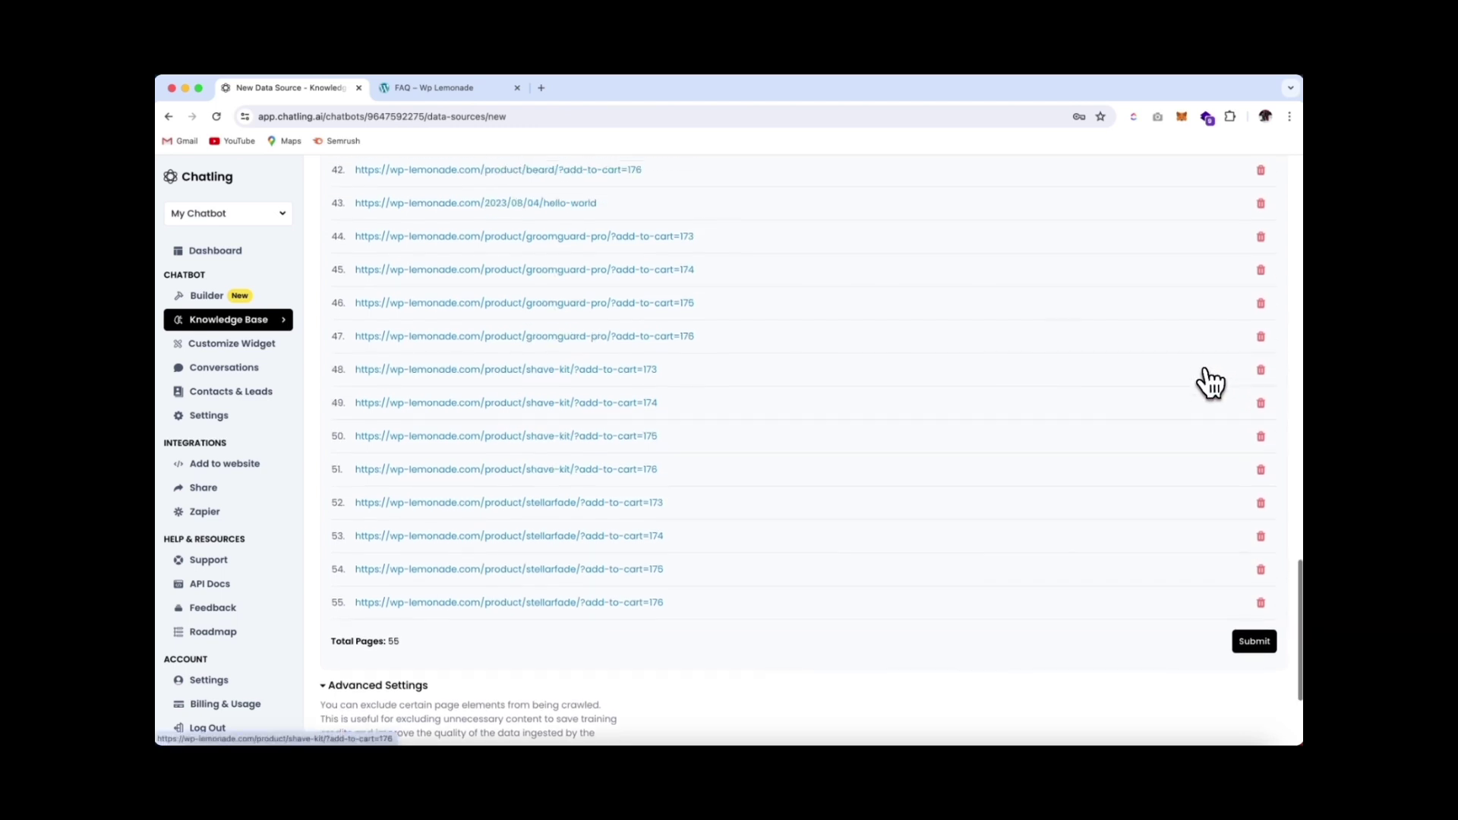
{"action": "left_click", "coordinate": [1253, 641]}
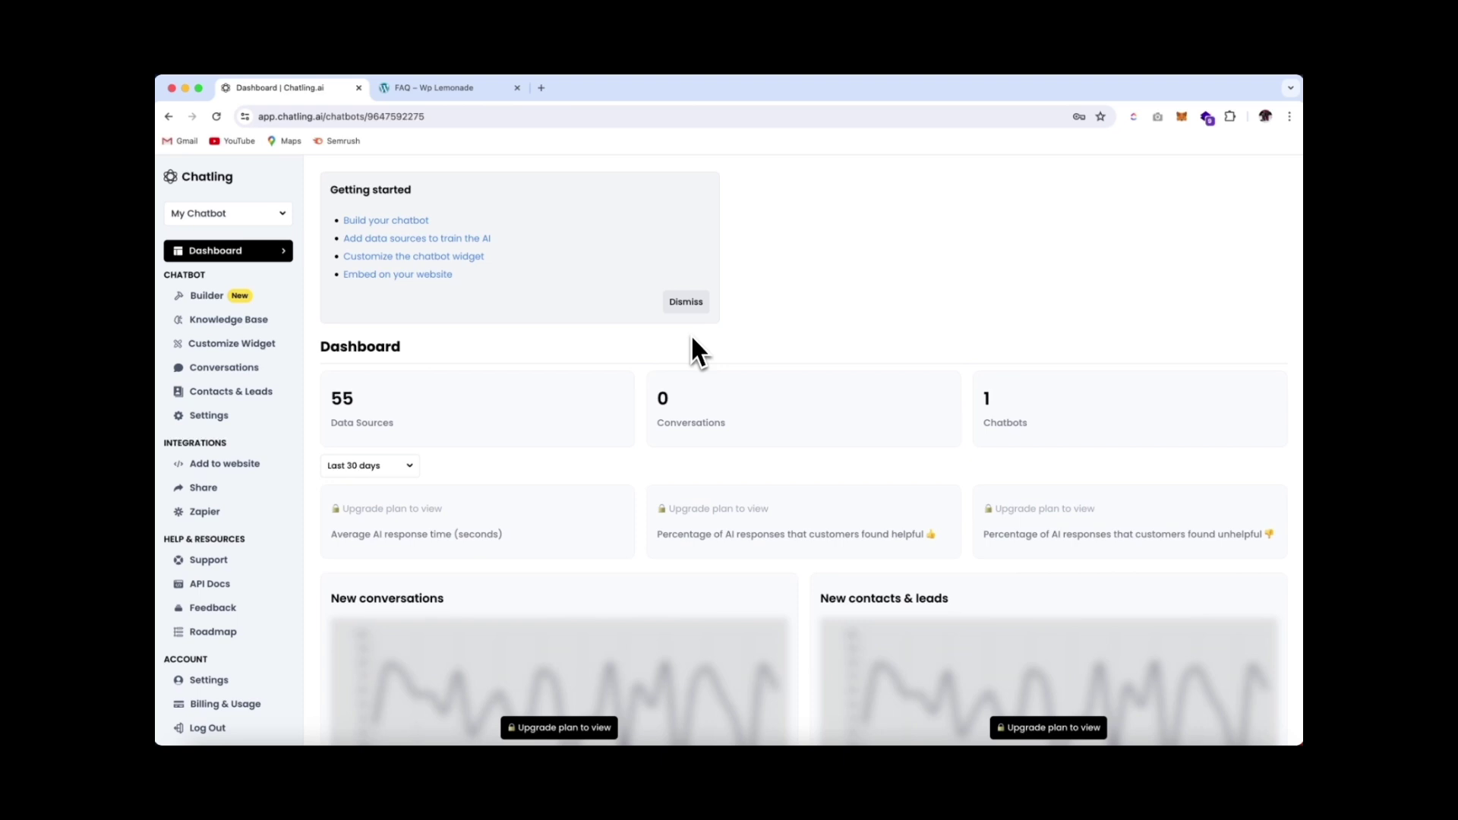
{"action": "left_click", "coordinate": [232, 344]}
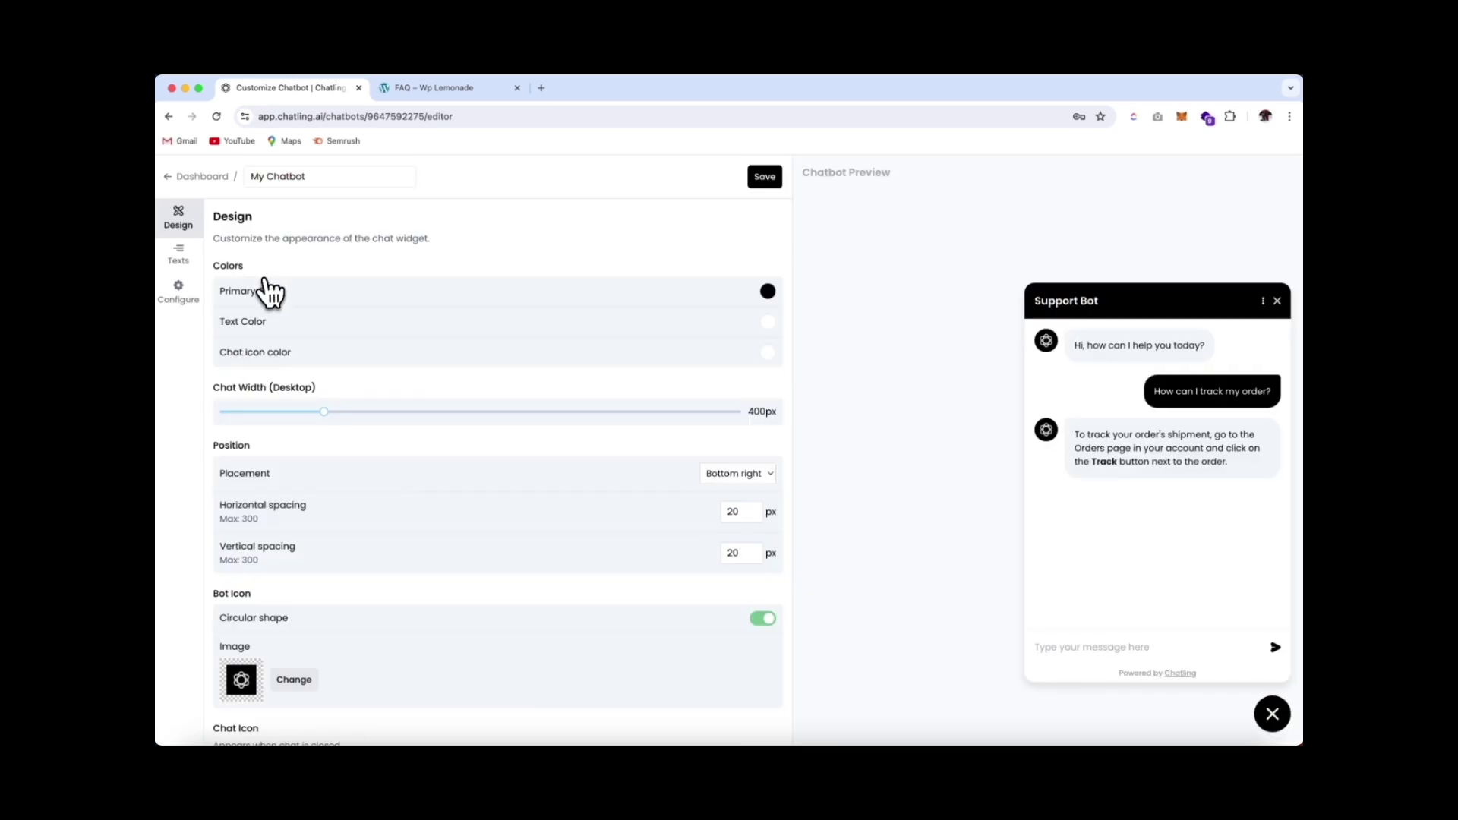
{"action": "left_click", "coordinate": [770, 293]}
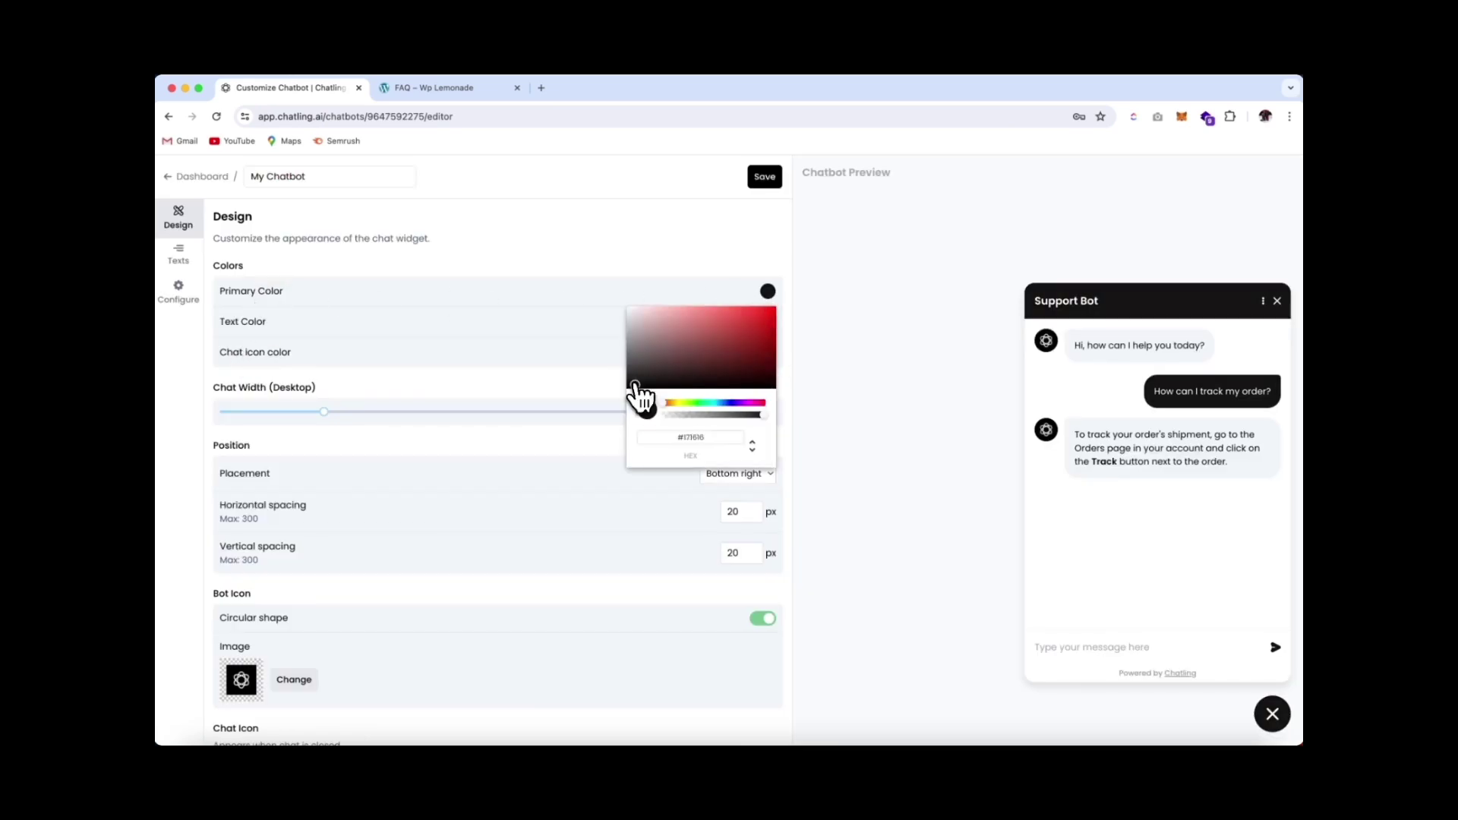
{"action": "left_click_drag", "start_coordinate": [665, 403], "coordinate": [725, 403]}
{"action": "left_click", "coordinate": [749, 332]}
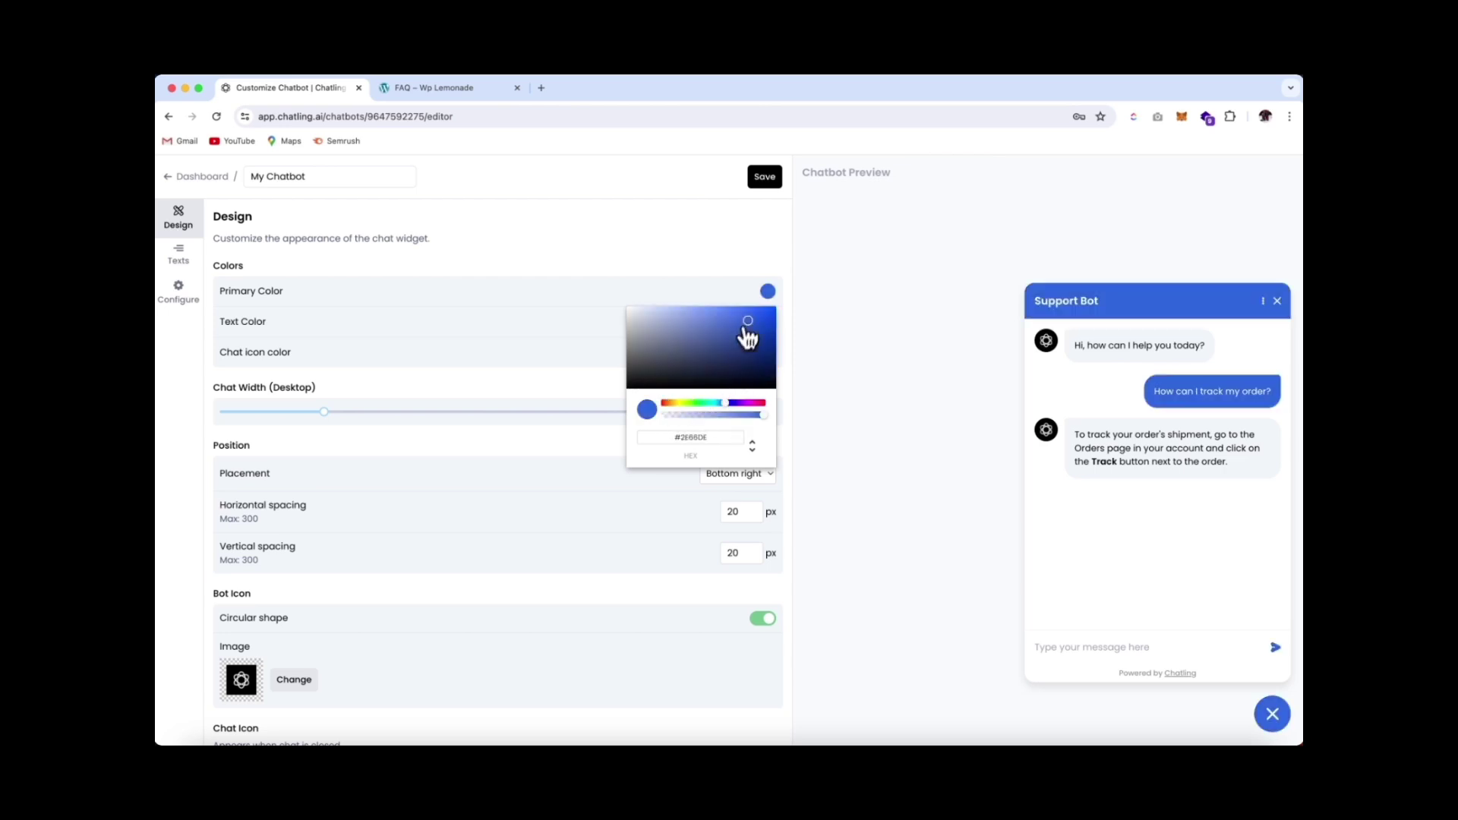
{"action": "left_click", "coordinate": [773, 347]}
{"action": "left_click", "coordinate": [760, 403]}
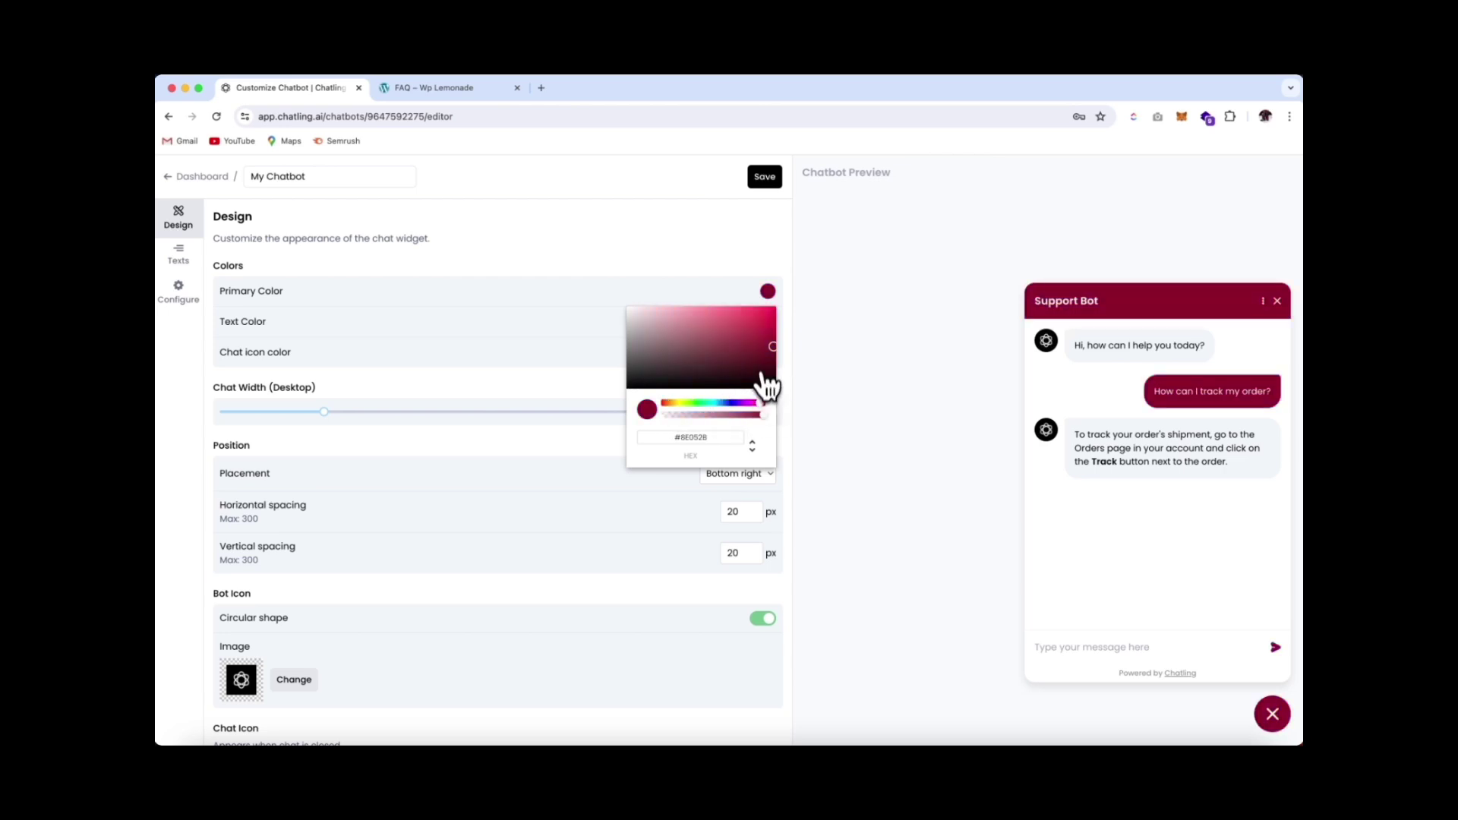
{"action": "left_click", "coordinate": [774, 320]}
{"action": "left_click", "coordinate": [992, 351]}
{"action": "left_click_drag", "start_coordinate": [320, 412], "coordinate": [265, 416]}
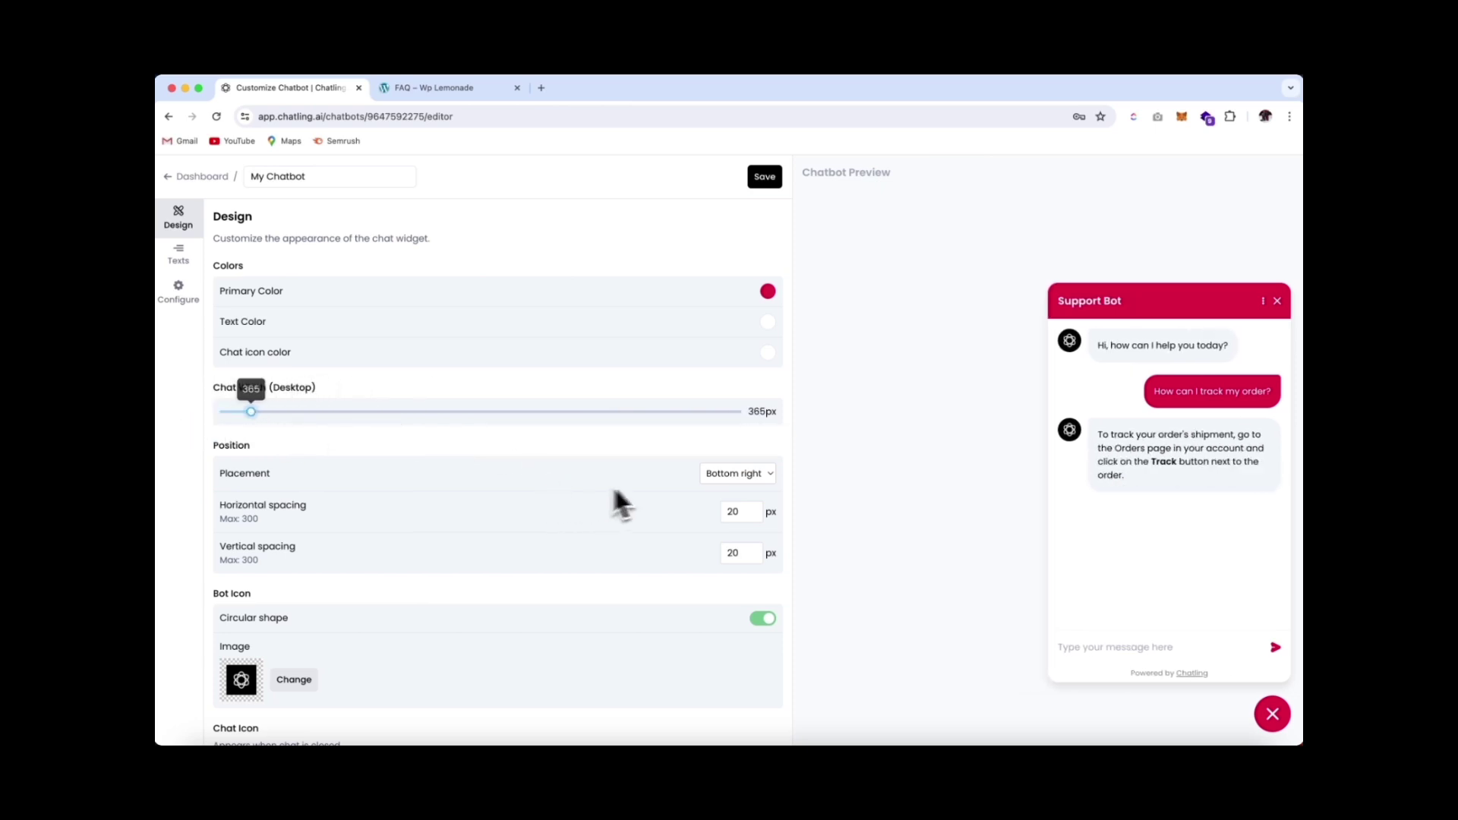
{"action": "left_click", "coordinate": [735, 478]}
{"action": "left_click", "coordinate": [735, 459]}
{"action": "scroll", "coordinate": [709, 531], "scroll_direction": "down", "scroll_amount": 3}
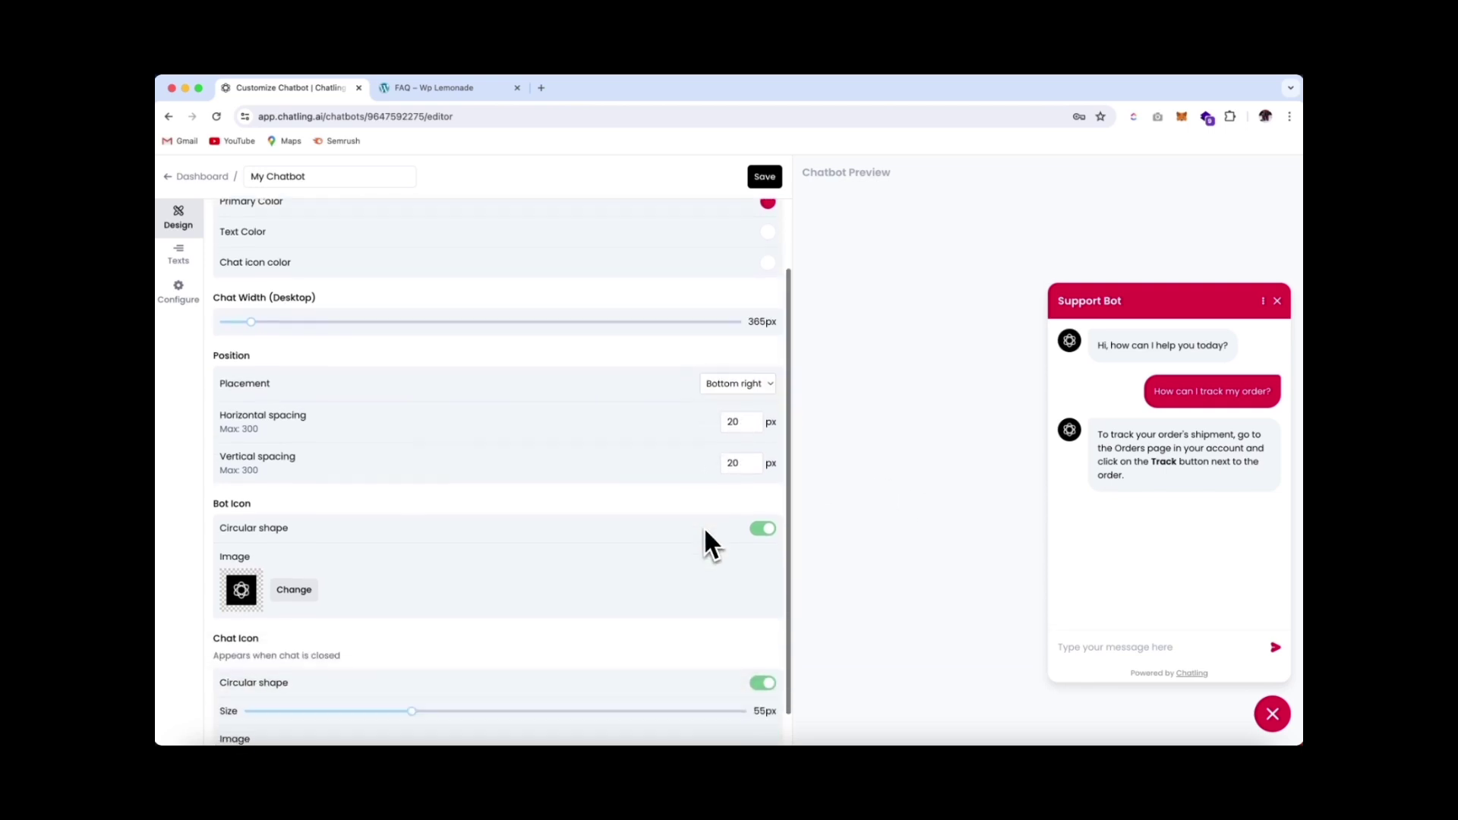
{"action": "left_click", "coordinate": [766, 531]}
{"action": "left_click_drag", "start_coordinate": [374, 558], "coordinate": [403, 558]}
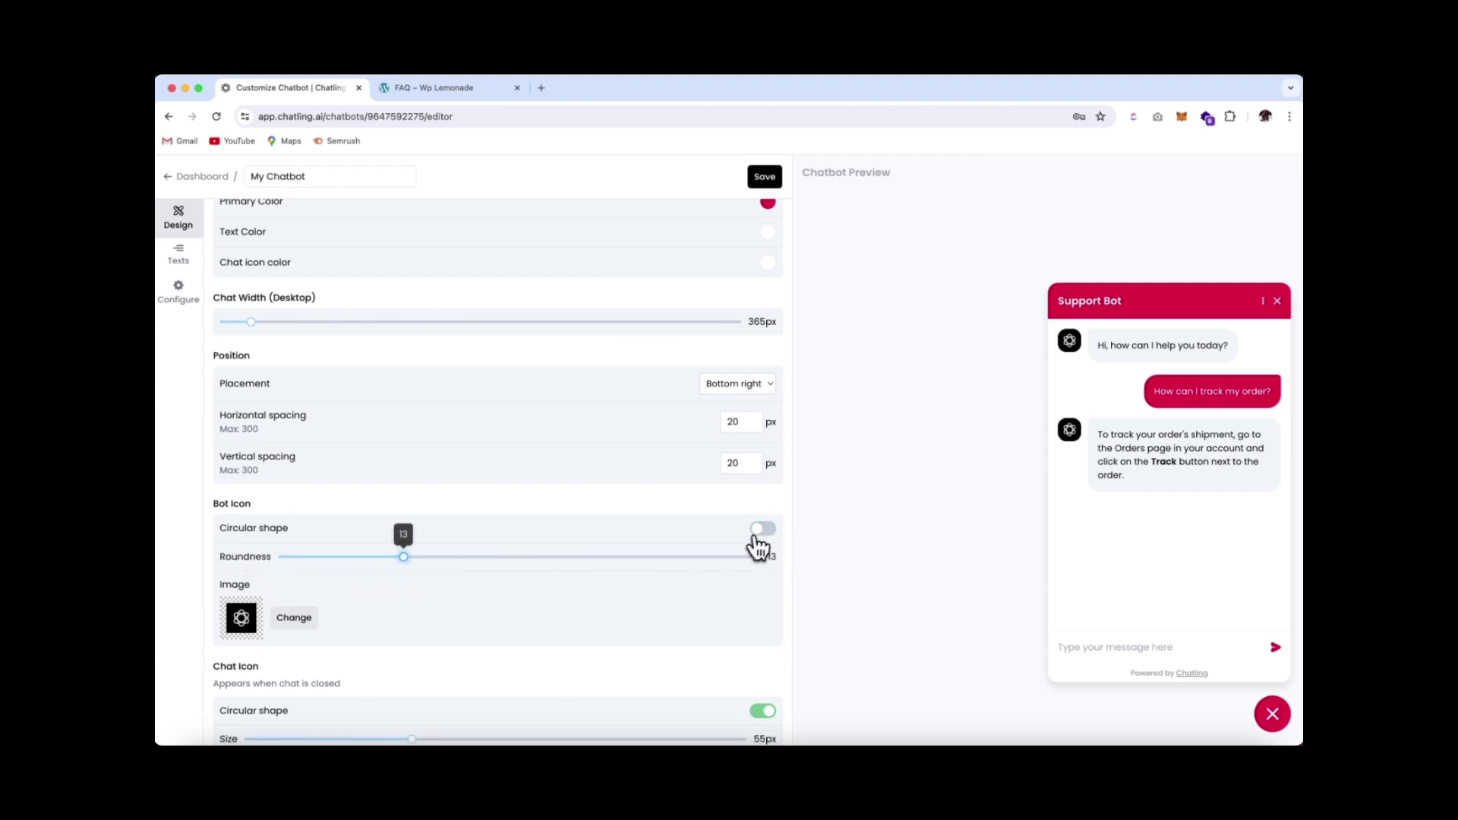
{"action": "left_click", "coordinate": [763, 529]}
{"action": "scroll", "coordinate": [493, 608], "scroll_direction": "down", "scroll_amount": 2}
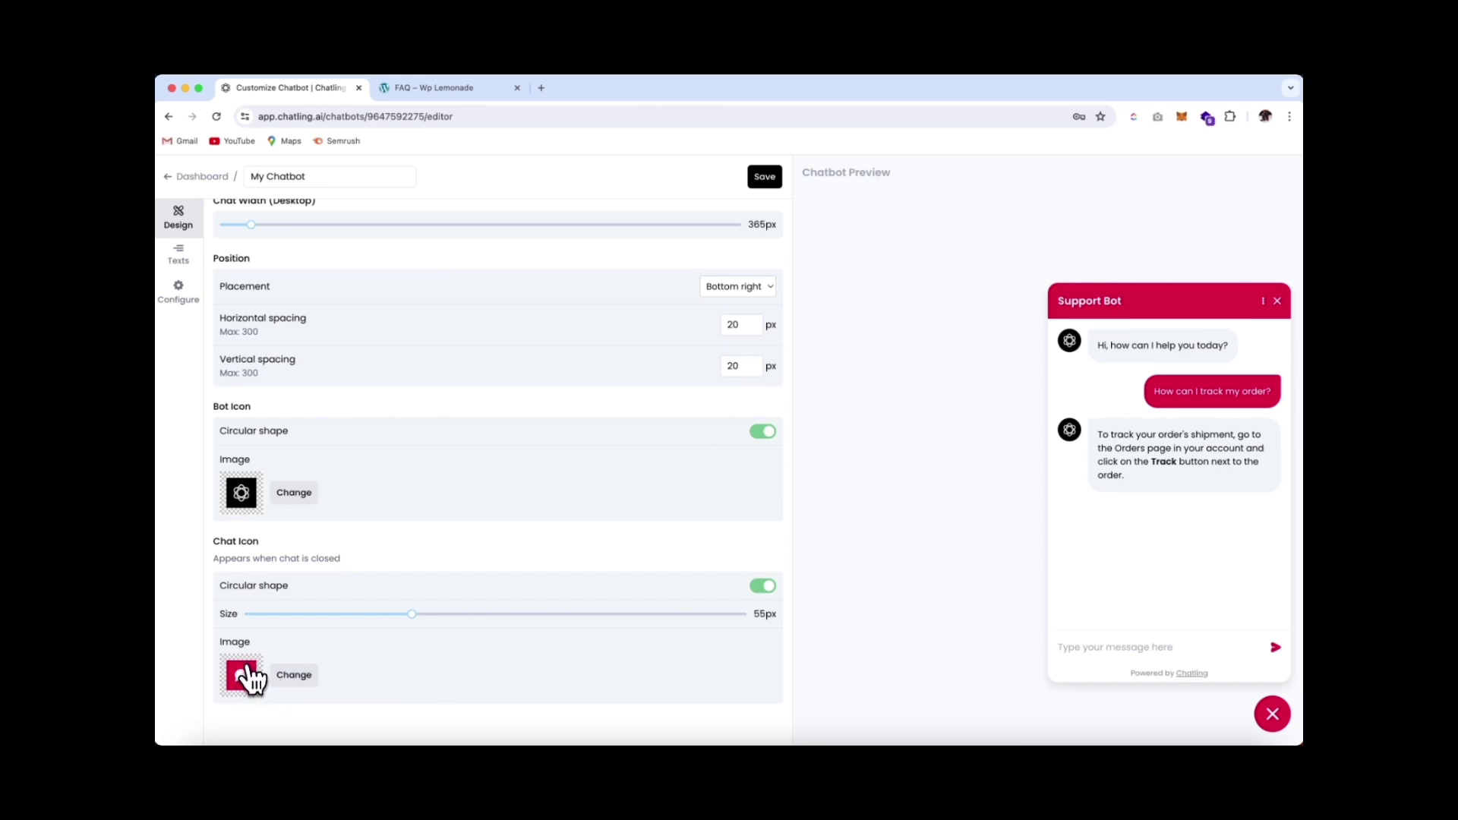
Change the widget's header title from Support Bot to Barbershop
{"action": "left_click", "coordinate": [187, 258]}
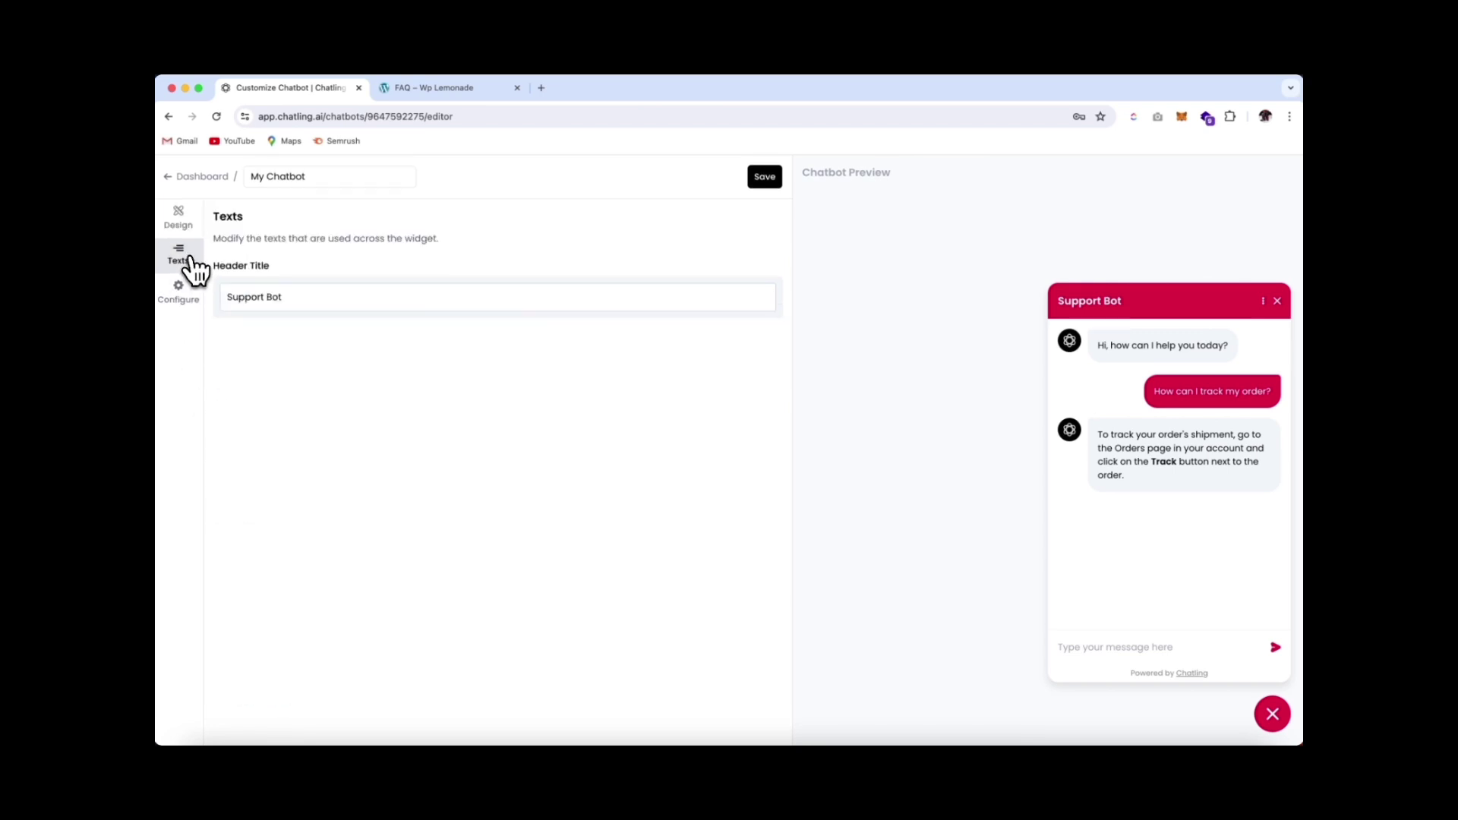
{"action": "left_click_drag", "start_coordinate": [305, 300], "coordinate": [195, 303]}
{"action": "type", "text": "Ba"}
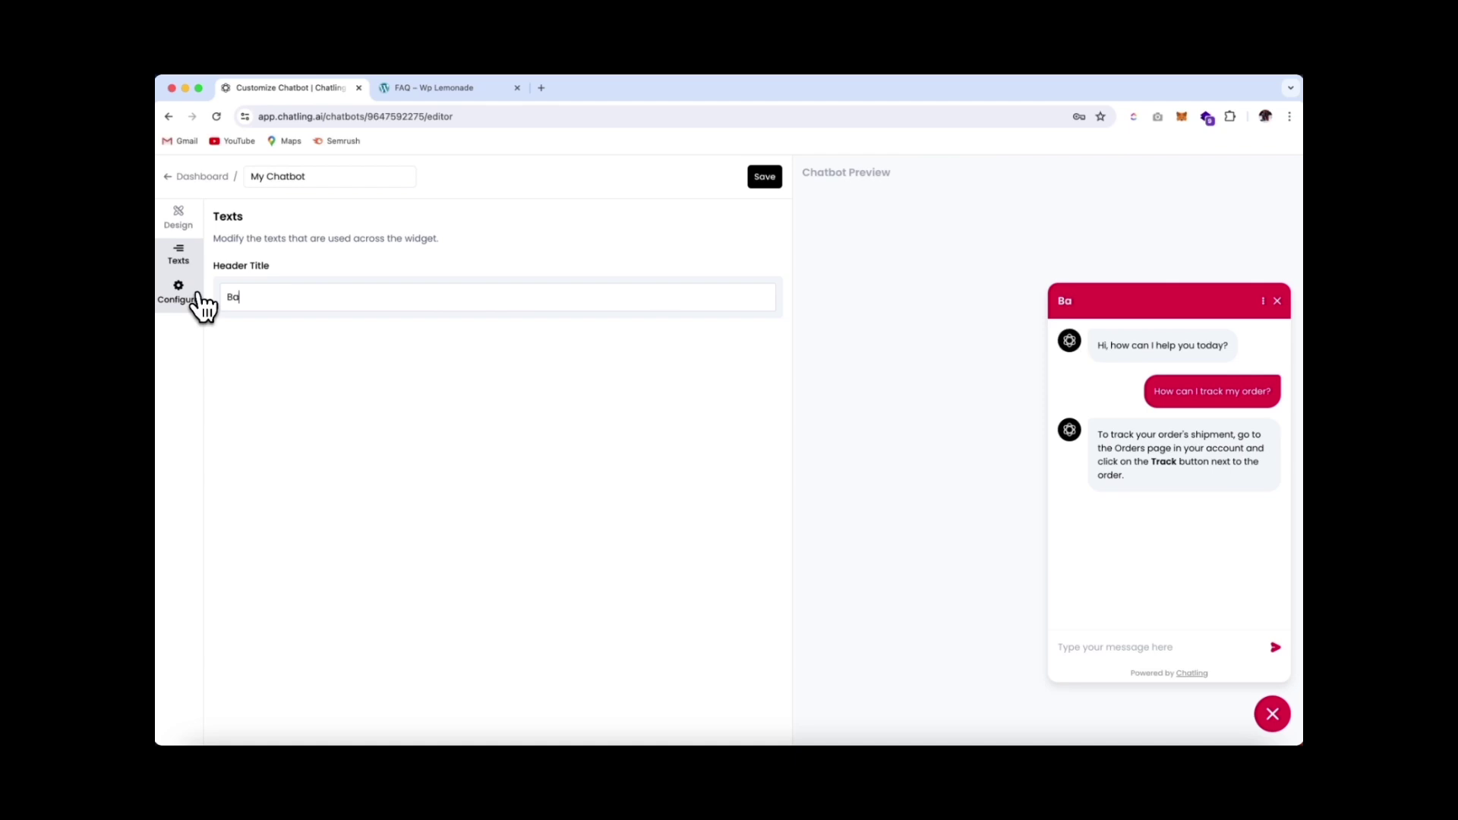
{"action": "type", "text": "rbershop"}
Enable rating of AI responses and show sources with page titles and page URLs
{"action": "left_click", "coordinate": [199, 300]}
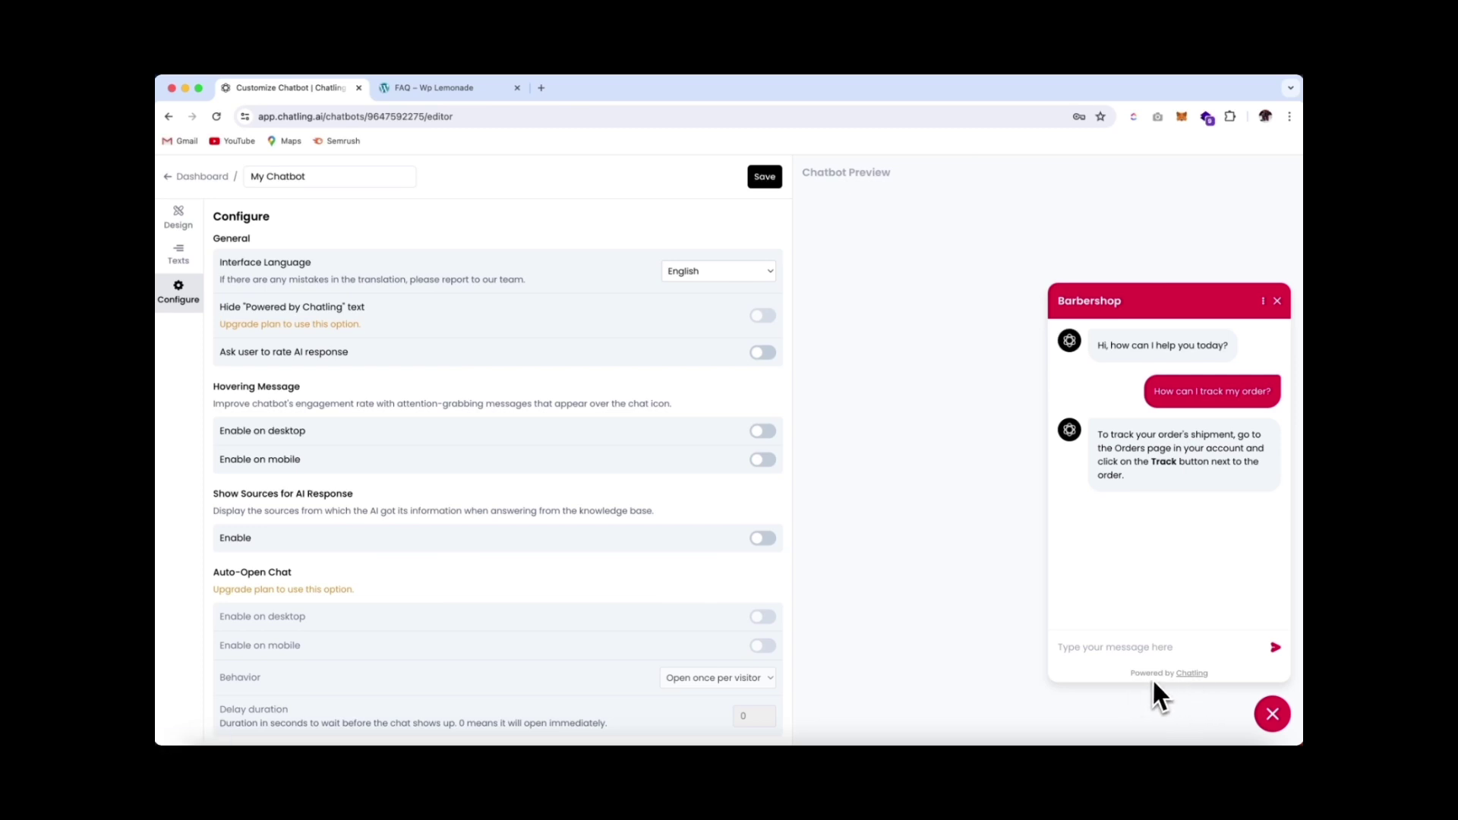
{"action": "left_click", "coordinate": [298, 352]}
{"action": "scroll", "coordinate": [258, 455], "scroll_direction": "down", "scroll_amount": 1}
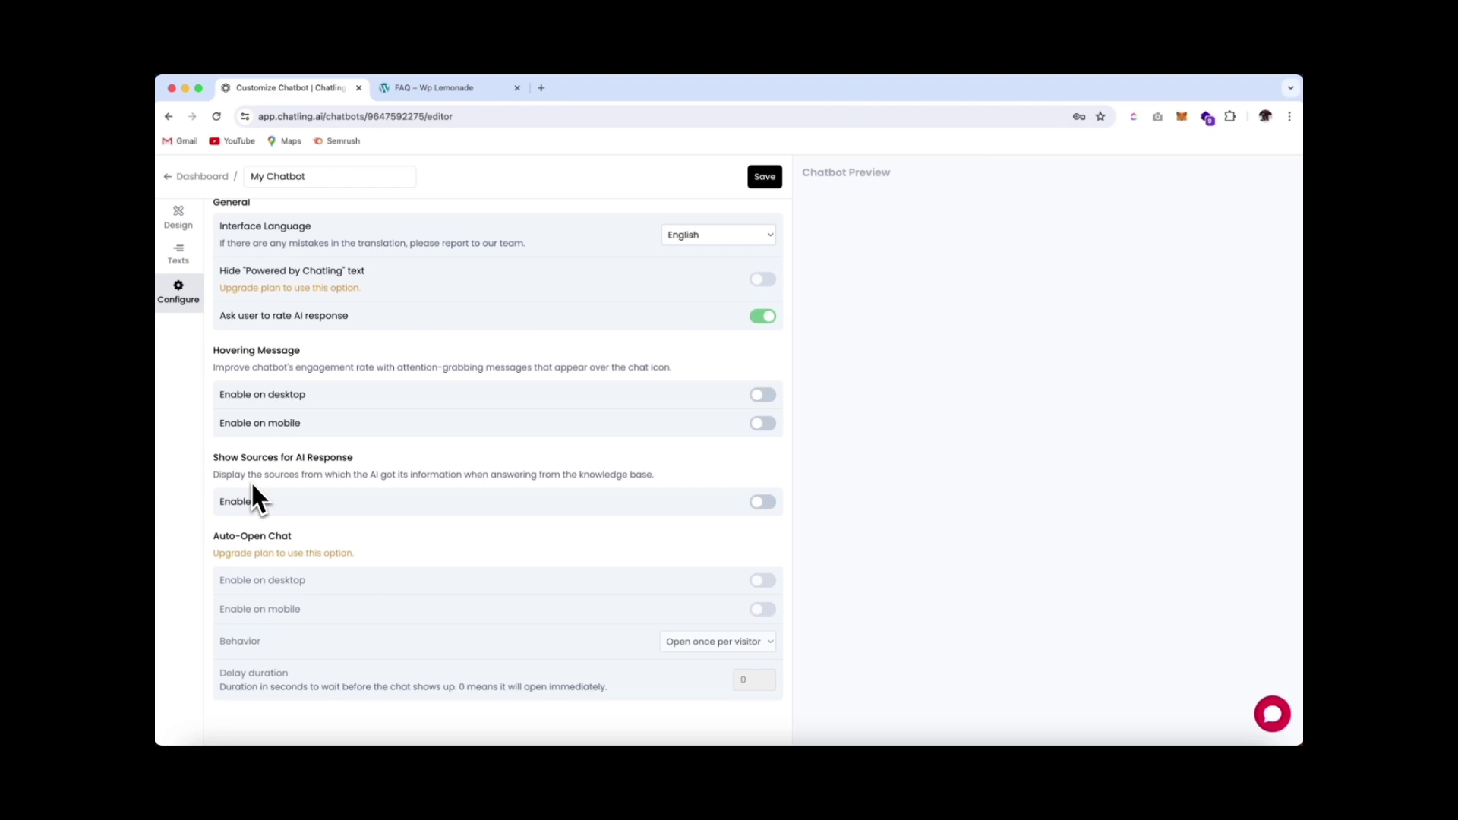
{"action": "left_click", "coordinate": [762, 503]}
{"action": "scroll", "coordinate": [282, 413], "scroll_direction": "down", "scroll_amount": 2}
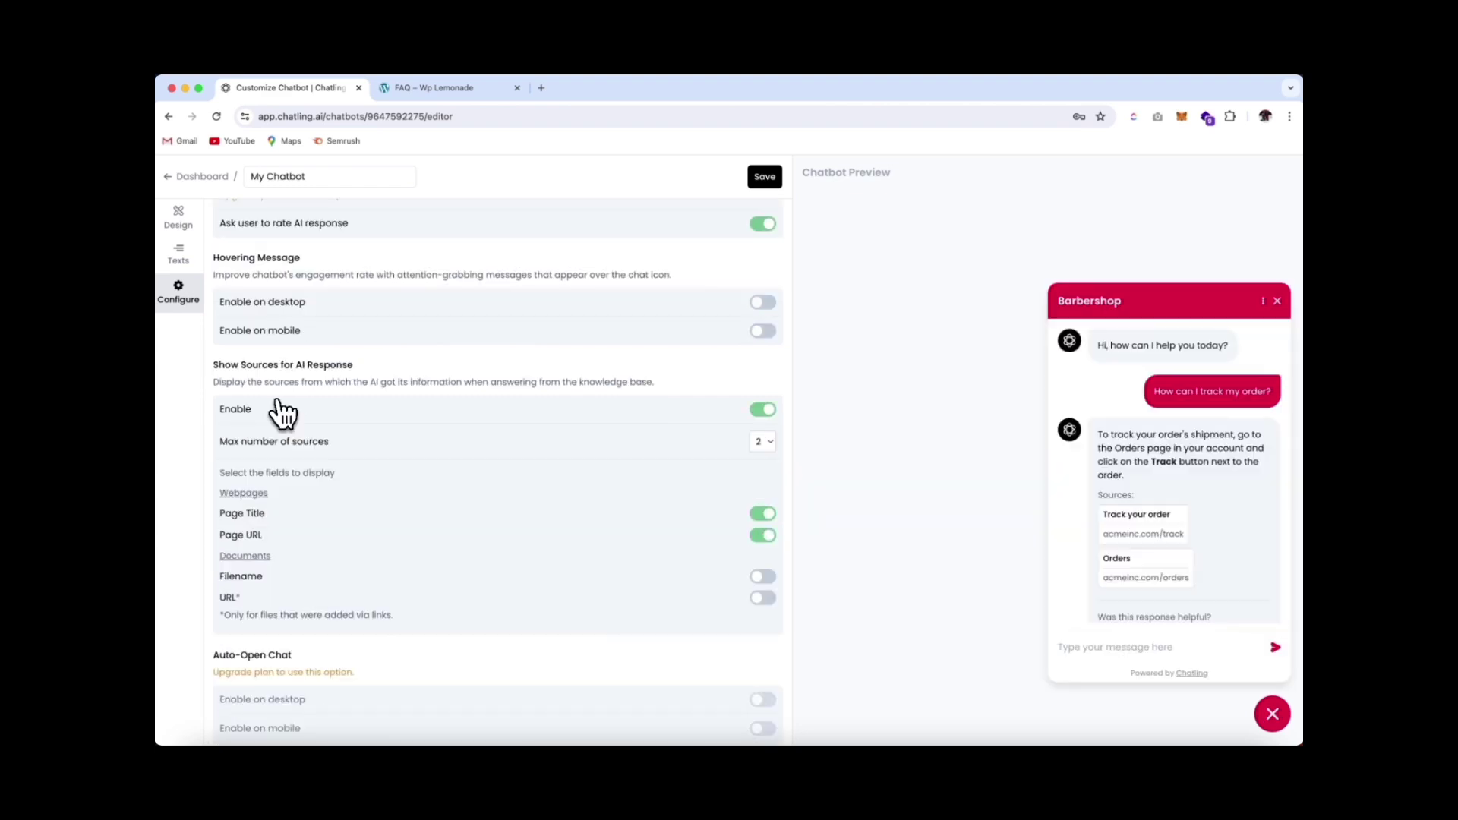
{"action": "left_click", "coordinate": [763, 536]}
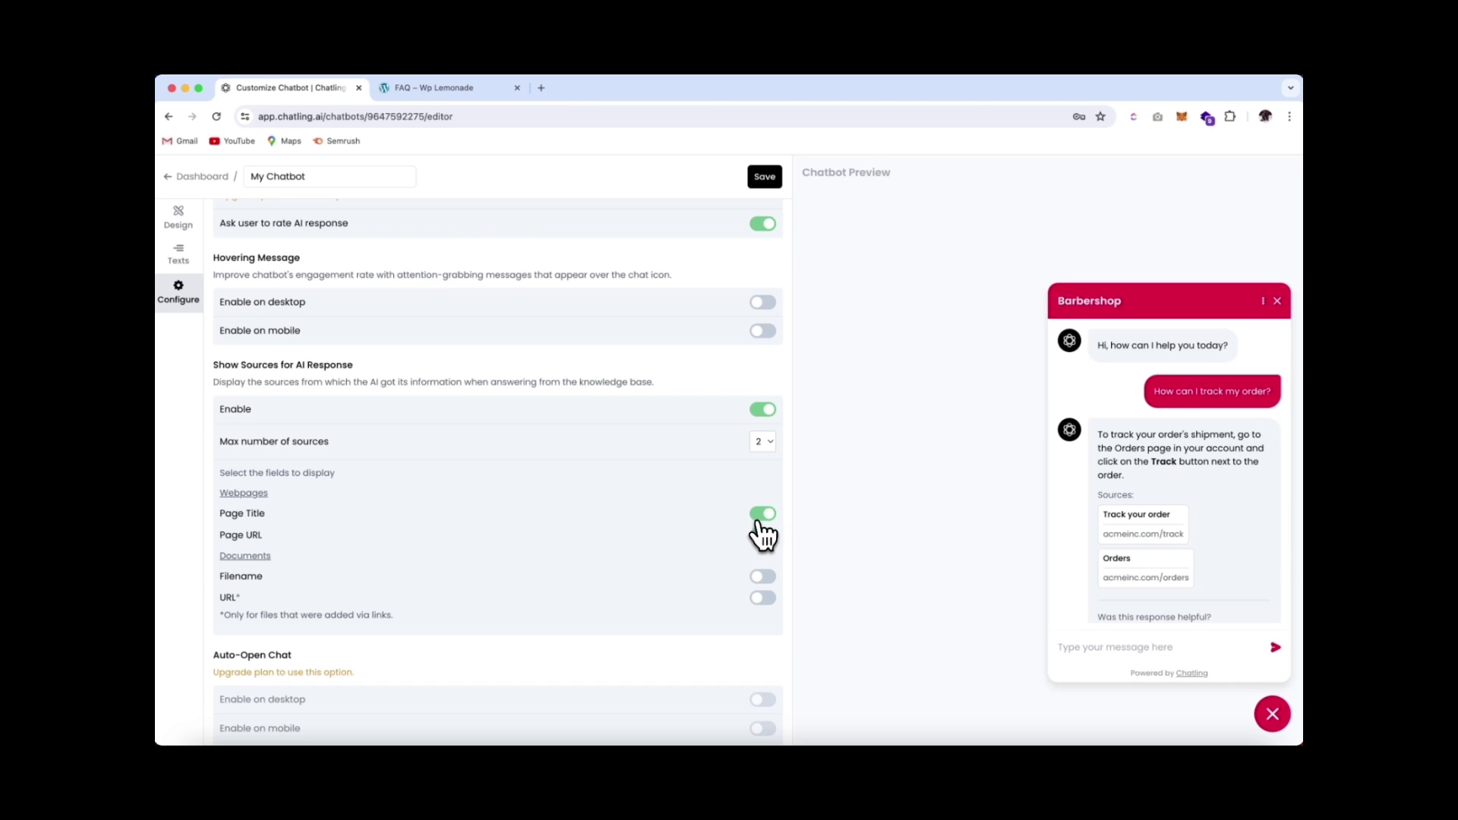
{"action": "left_click", "coordinate": [762, 515]}
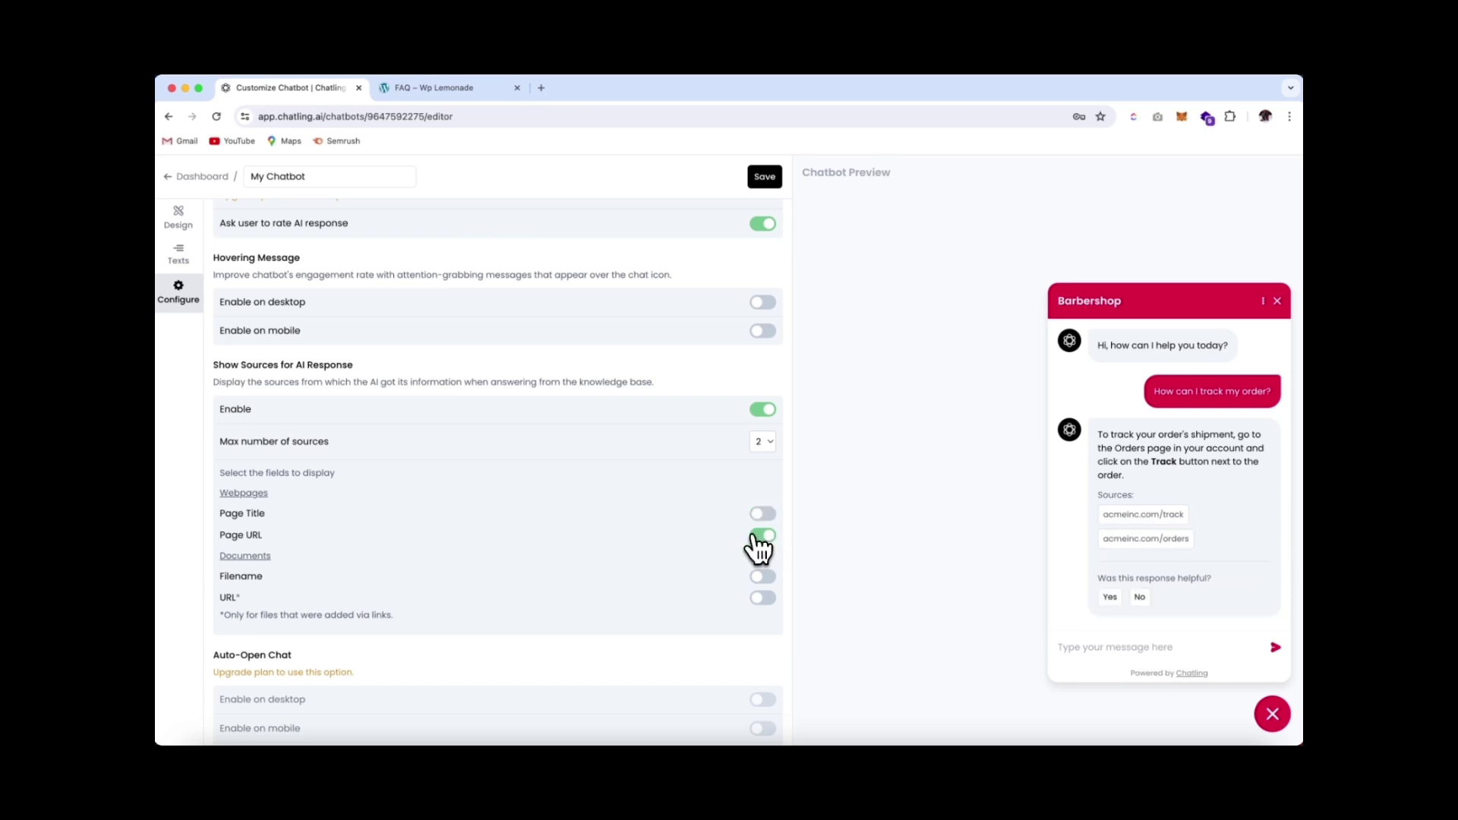
{"action": "left_click", "coordinate": [758, 519]}
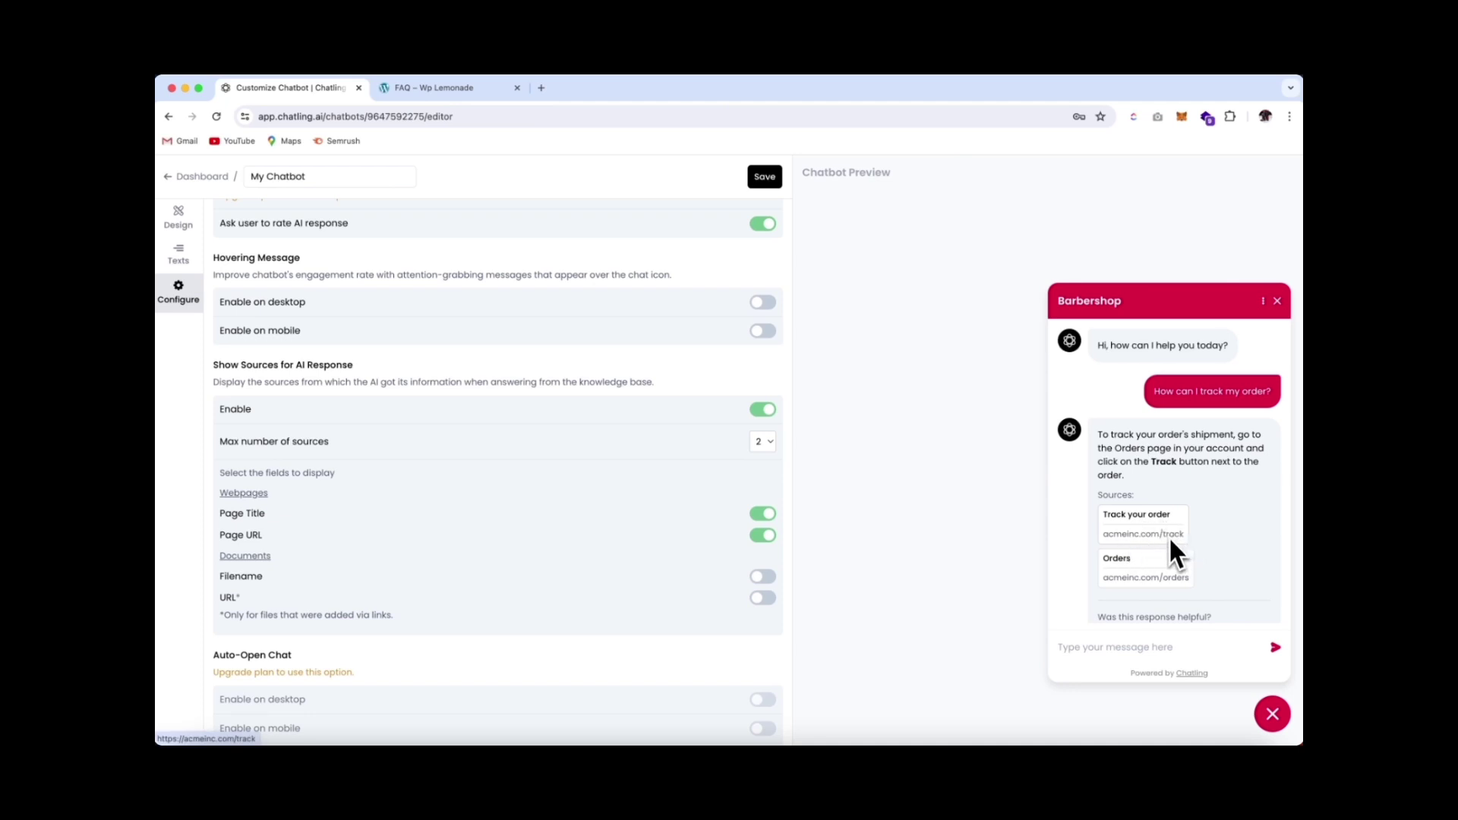
Leave document filenames and document URLs off in sources, then save the chatbot settings
{"action": "scroll", "coordinate": [680, 524], "scroll_direction": "down", "scroll_amount": 2}
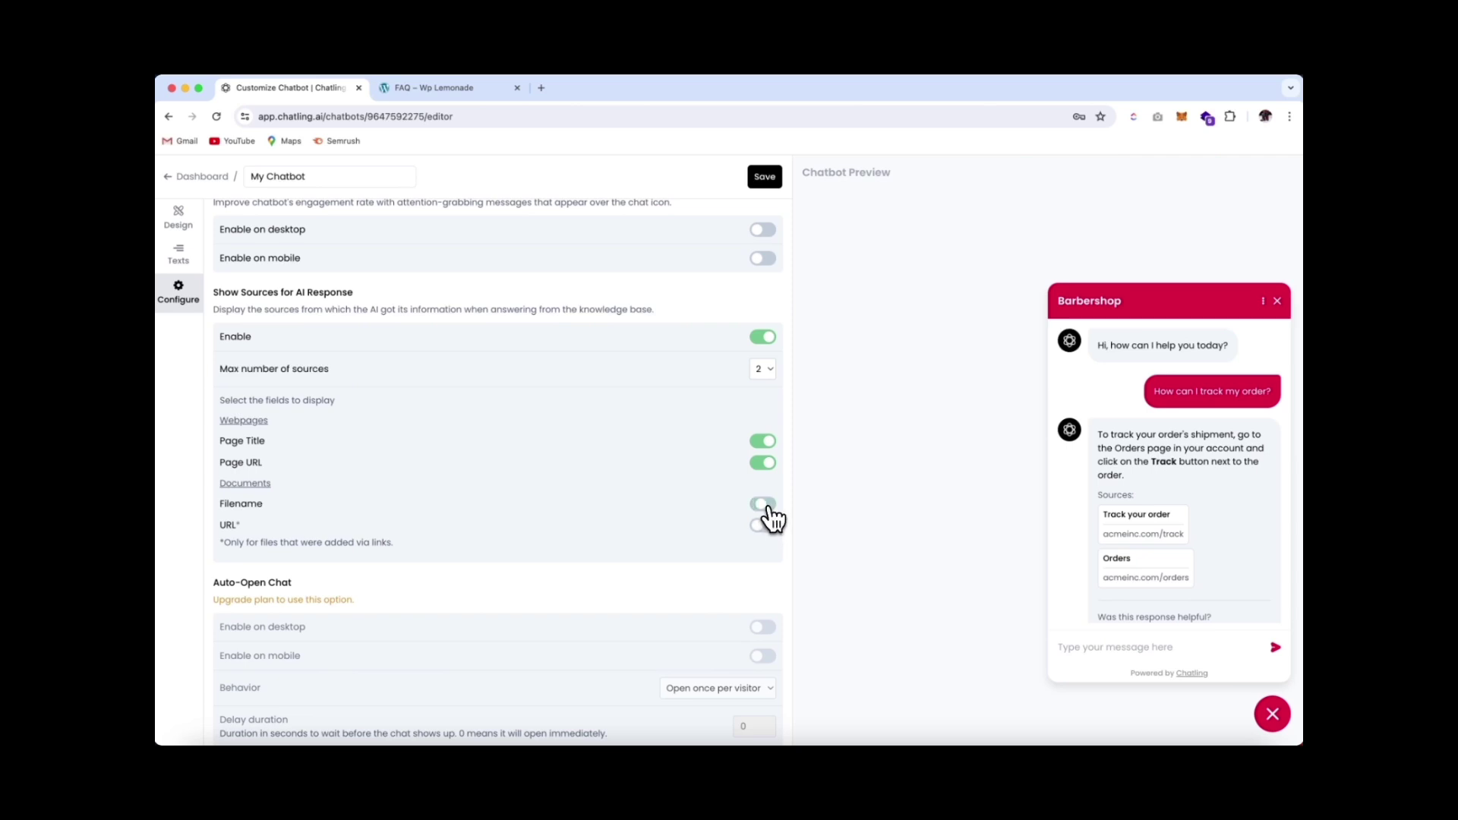
{"action": "left_click", "coordinate": [767, 507]}
{"action": "left_click", "coordinate": [764, 507]}
{"action": "left_click", "coordinate": [763, 525]}
{"action": "left_click", "coordinate": [761, 525]}
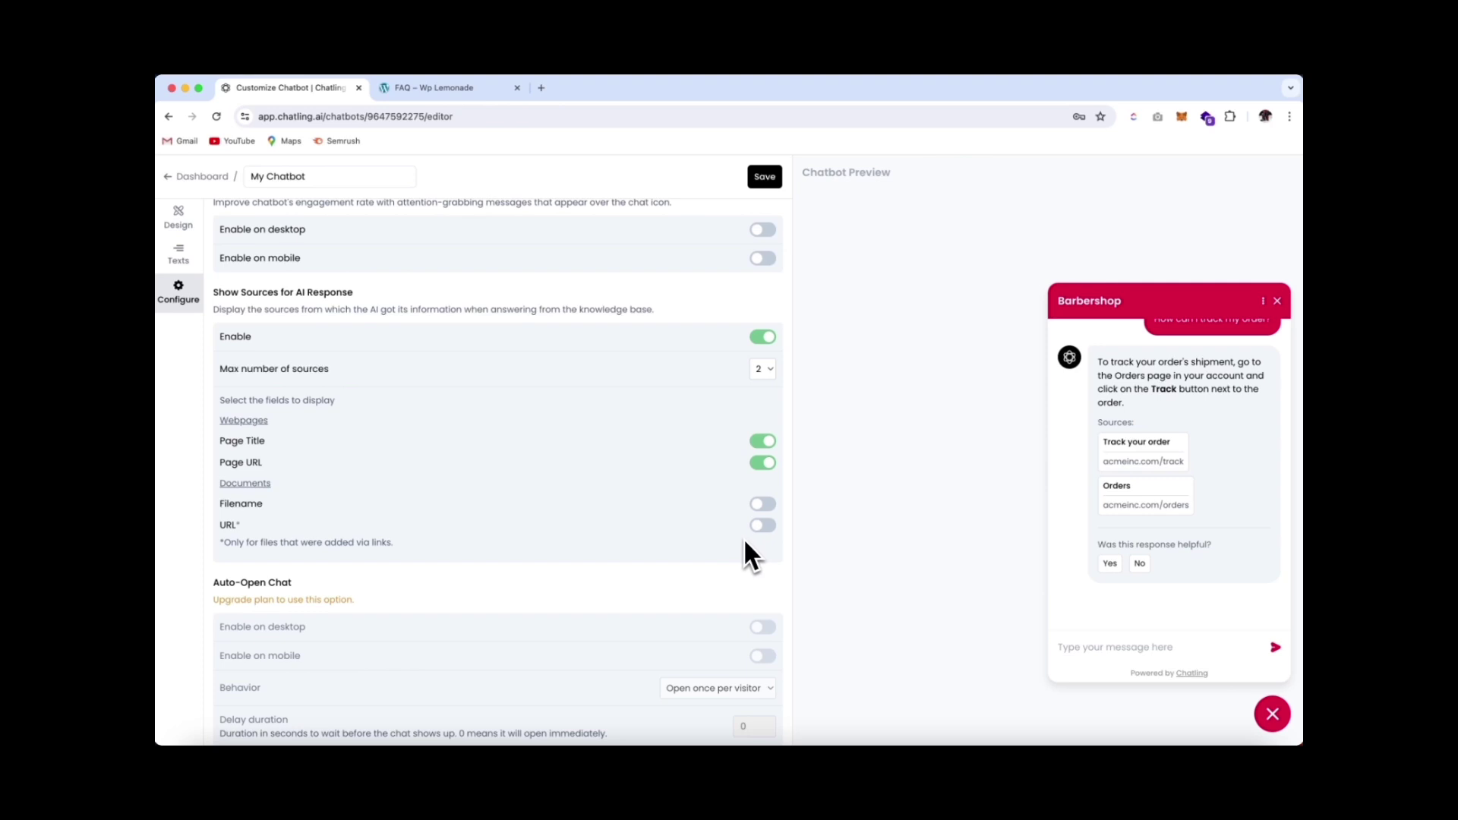
{"action": "scroll", "coordinate": [745, 542], "scroll_direction": "down", "scroll_amount": 1}
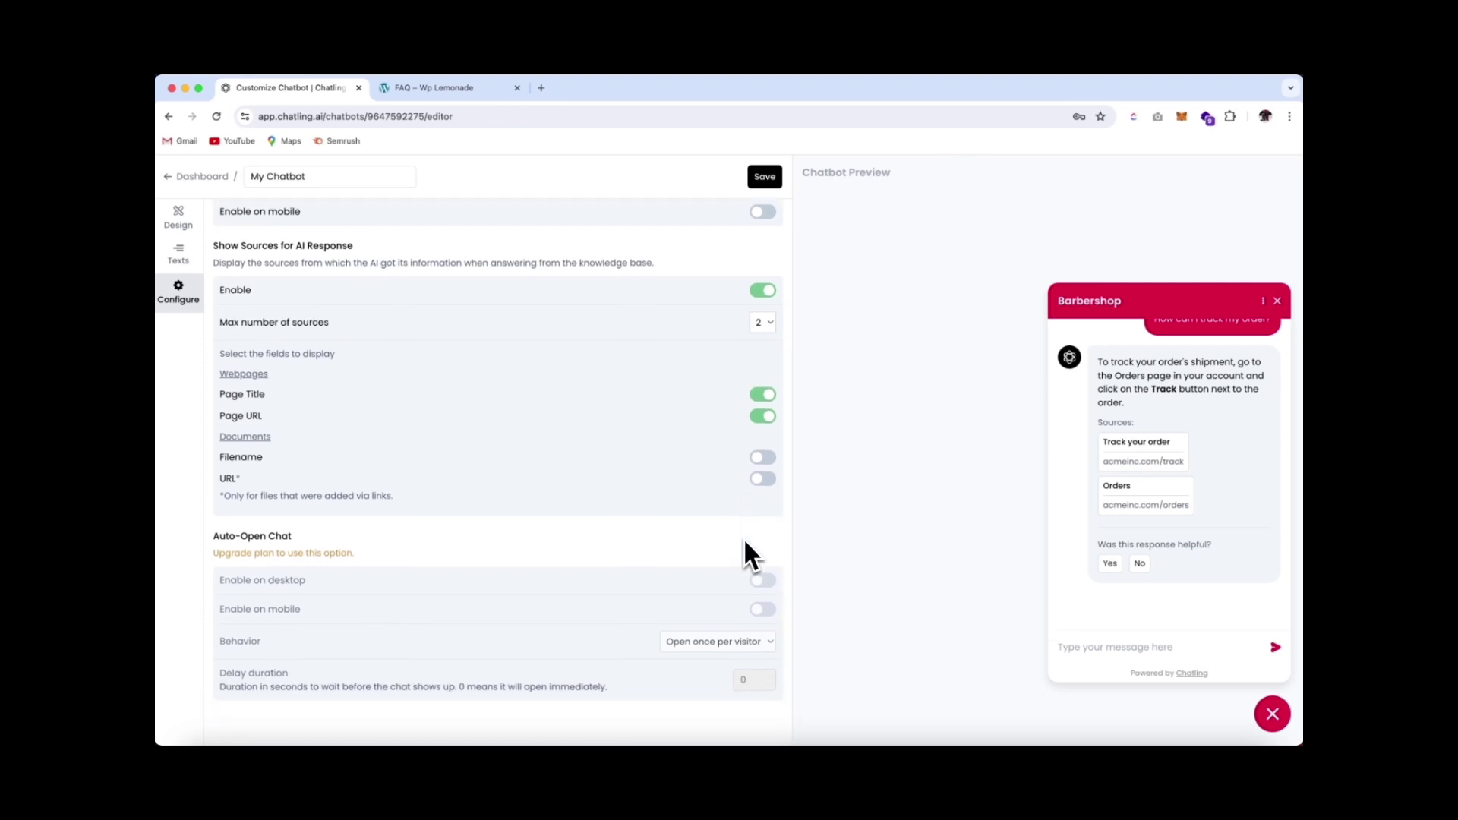
{"action": "scroll", "coordinate": [747, 644], "scroll_direction": "up", "scroll_amount": 5}
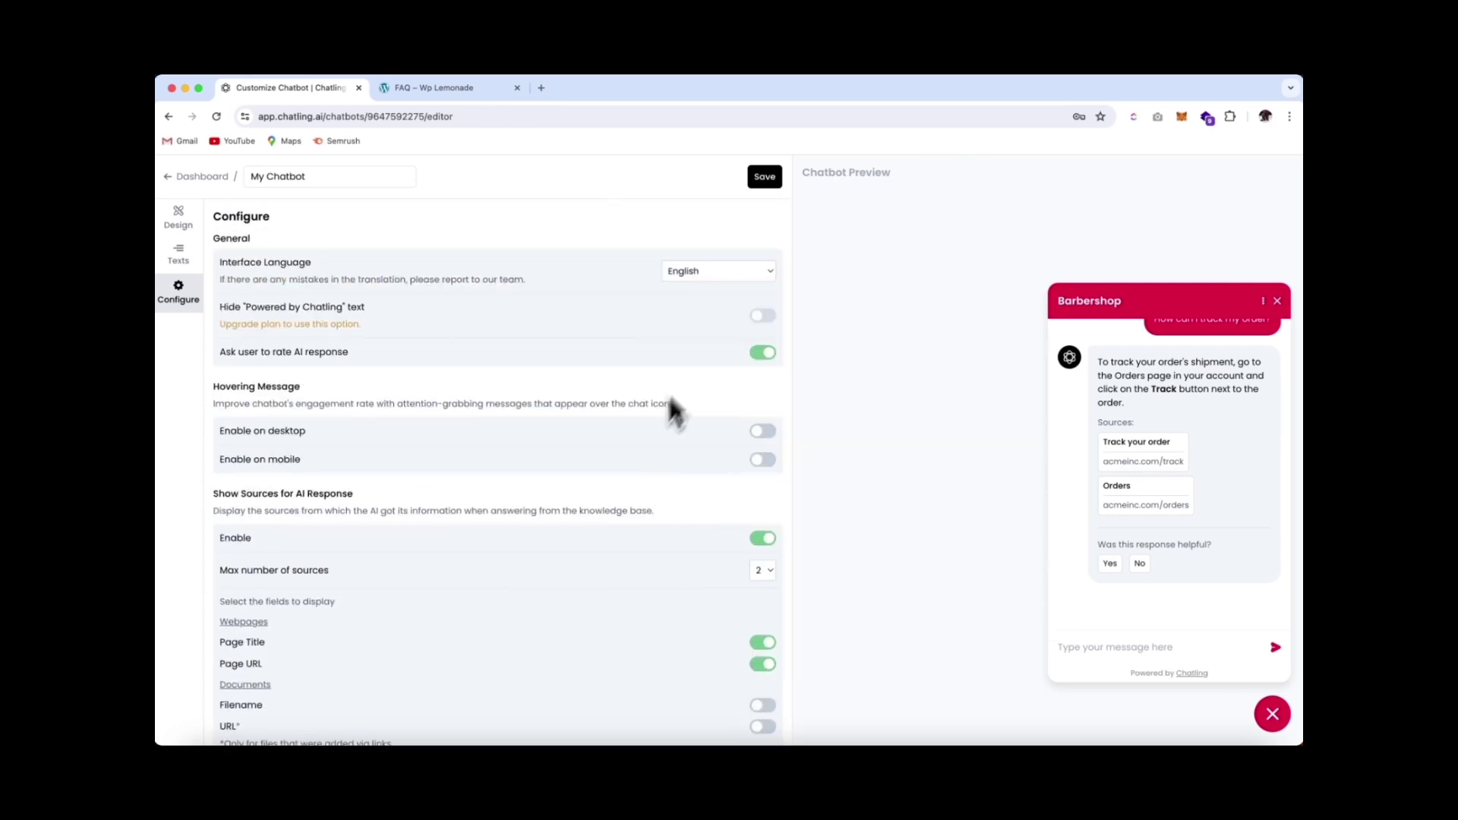
{"action": "left_click", "coordinate": [768, 186]}
Copy the chatbot's embed code from Add to website and switch to the WordPress dashboard
{"action": "left_click", "coordinate": [201, 176]}
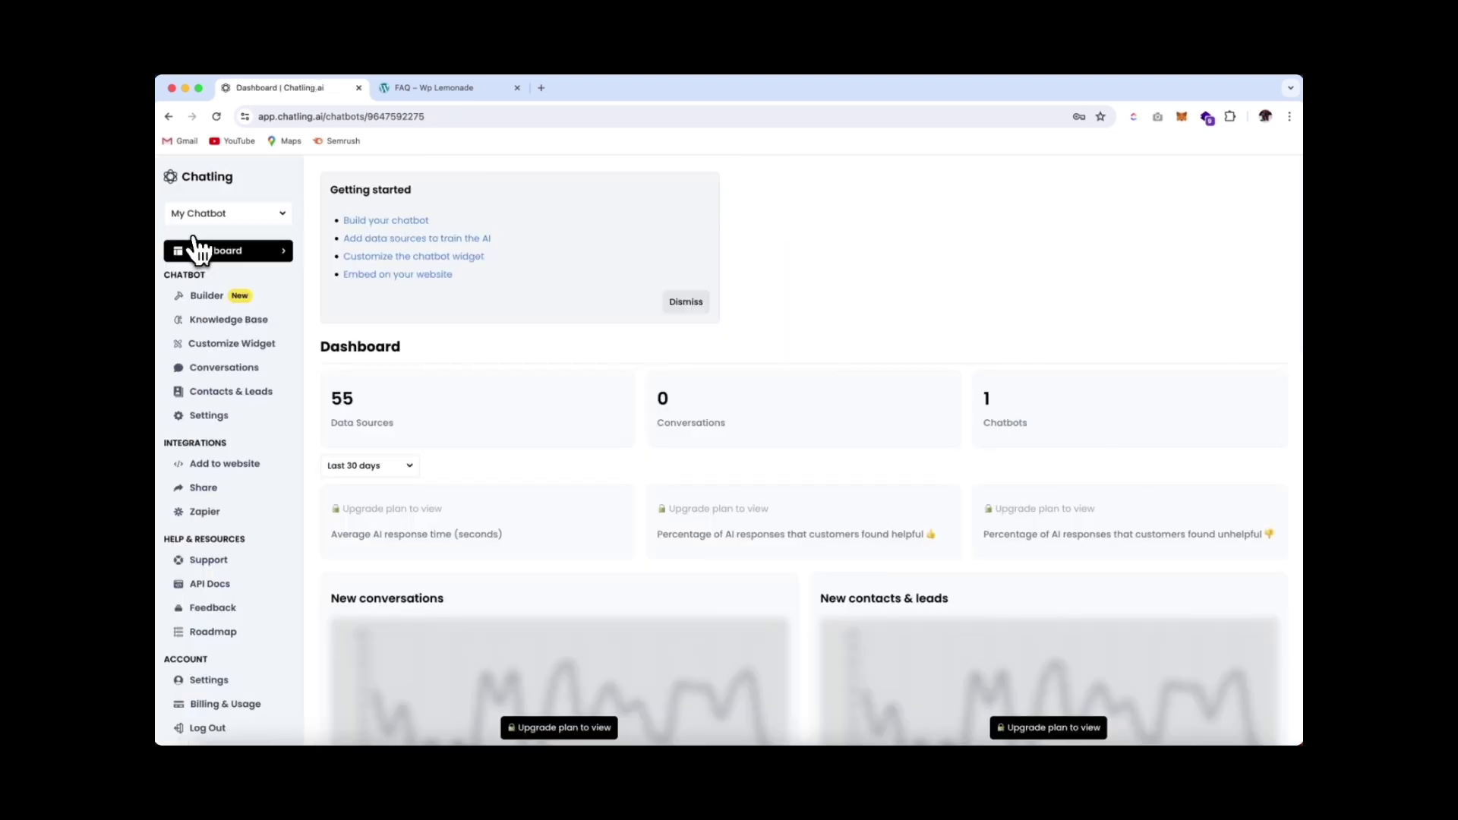
{"action": "left_click", "coordinate": [247, 476]}
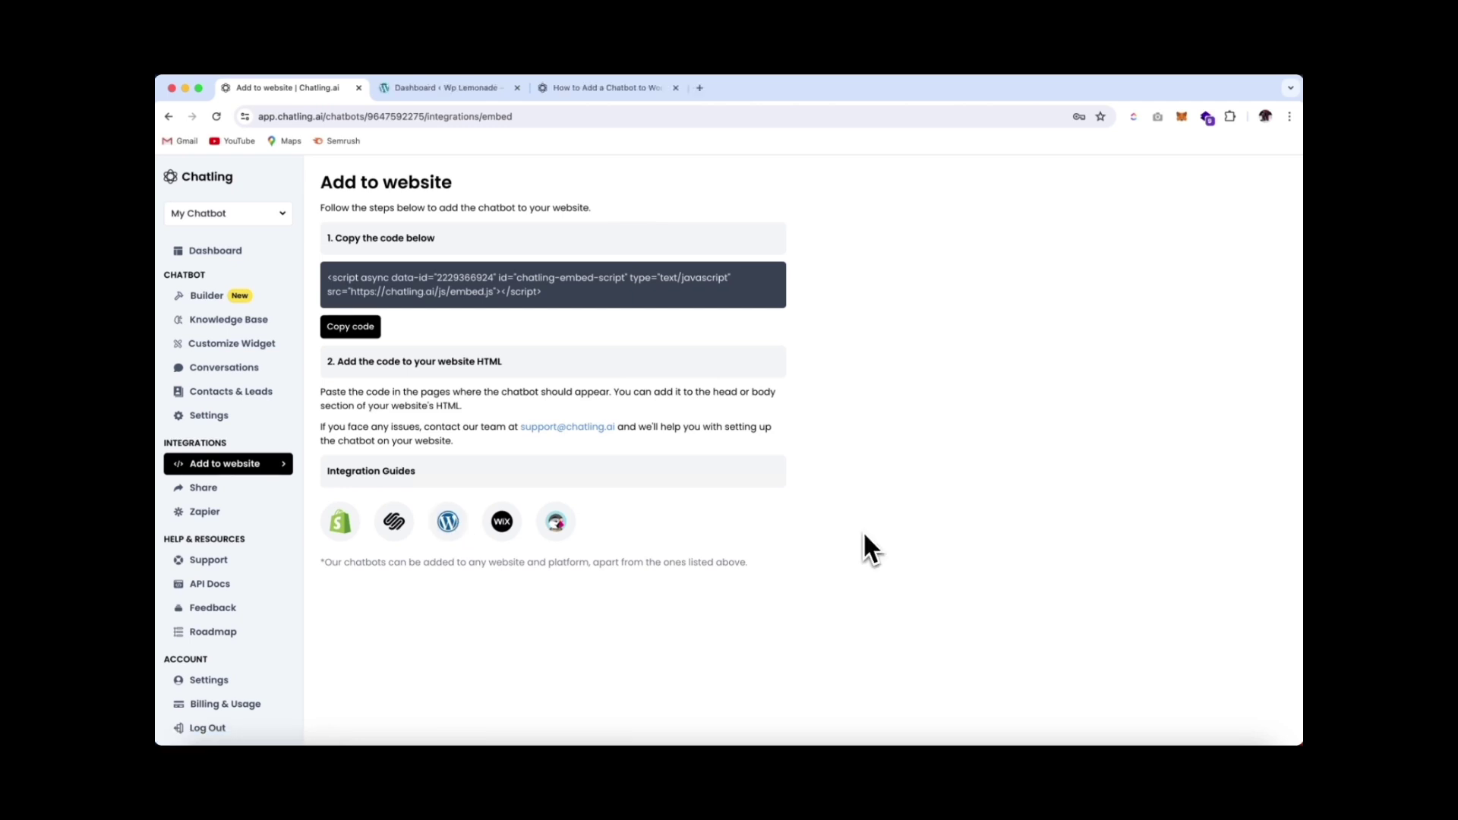
{"action": "left_click", "coordinate": [366, 331]}
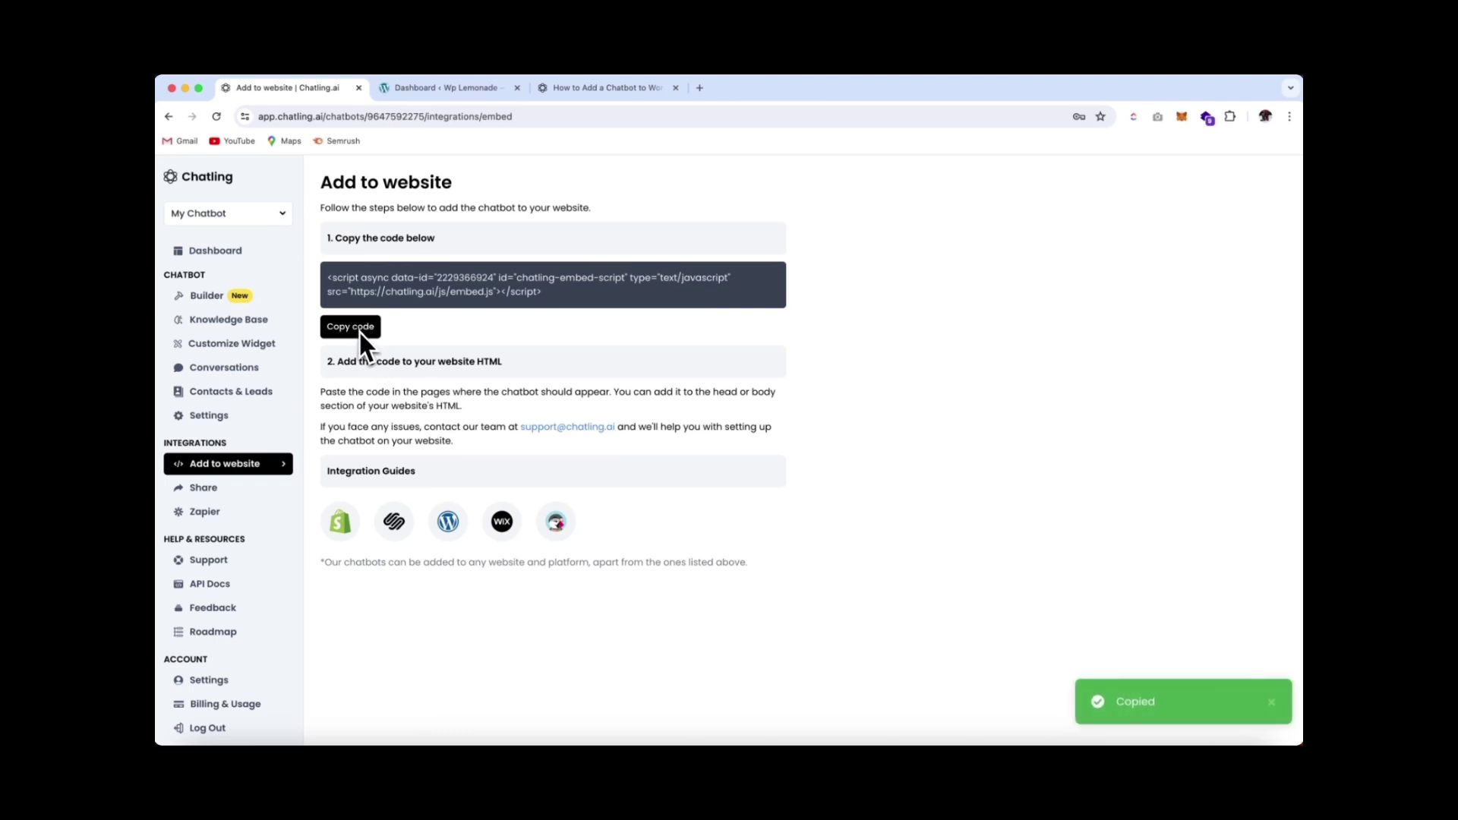
{"action": "left_click", "coordinate": [431, 89]}
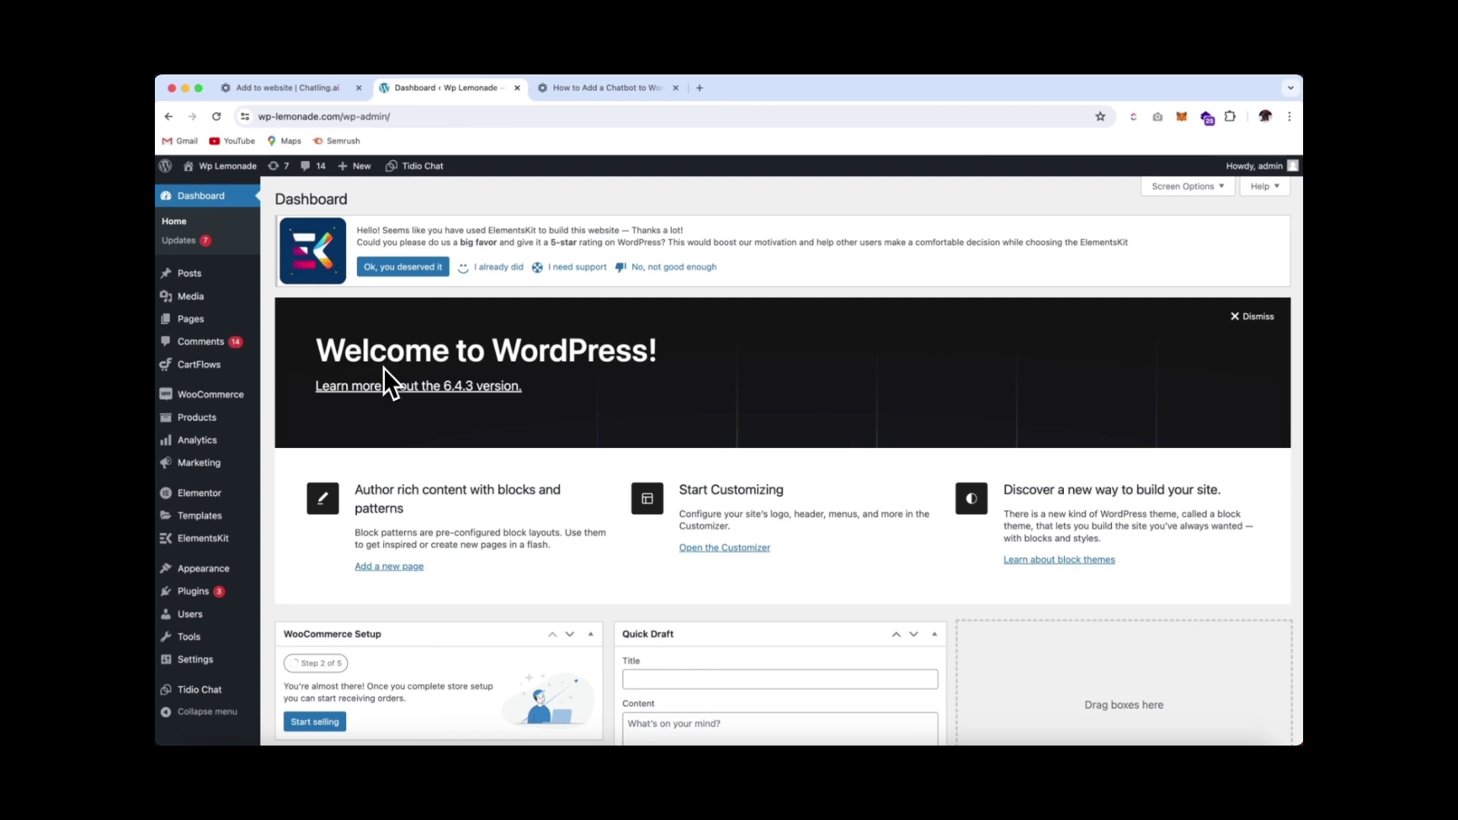
Open the WordPress Theme File Editor and accept the warning about editing theme files
{"action": "mouse_move", "coordinate": [234, 577]}
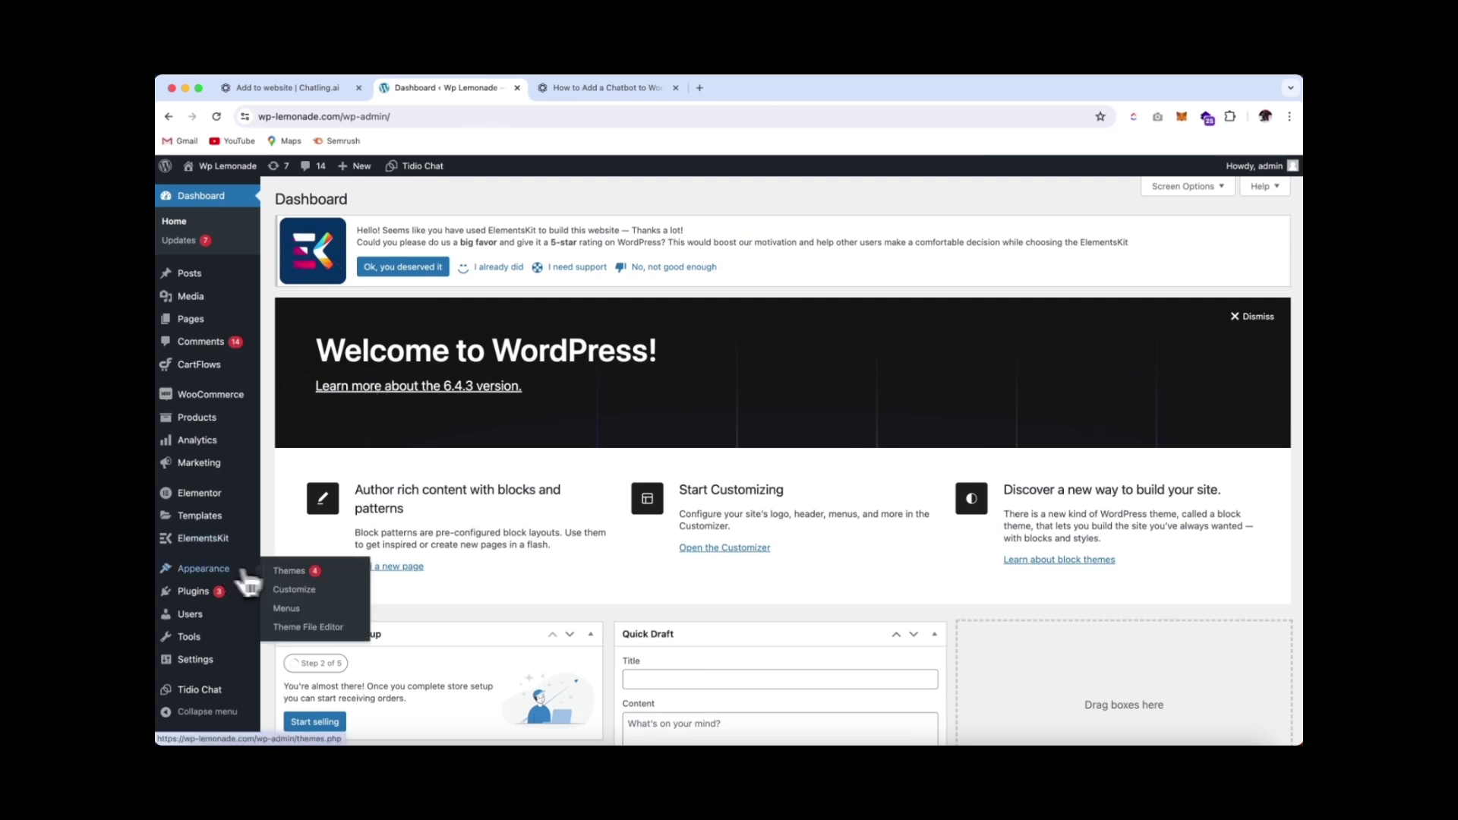
{"action": "left_click", "coordinate": [319, 632]}
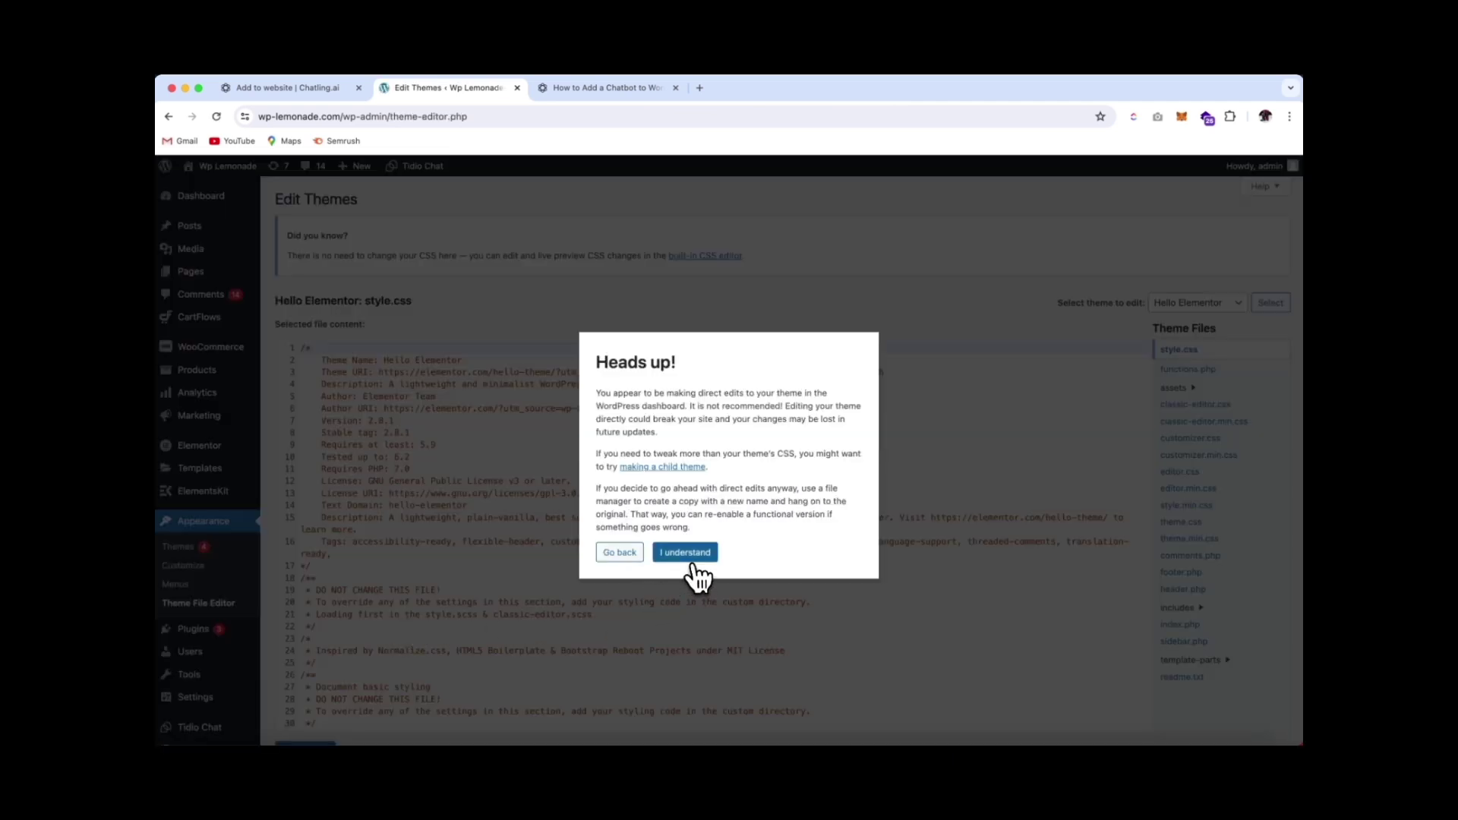
{"action": "left_click", "coordinate": [685, 553]}
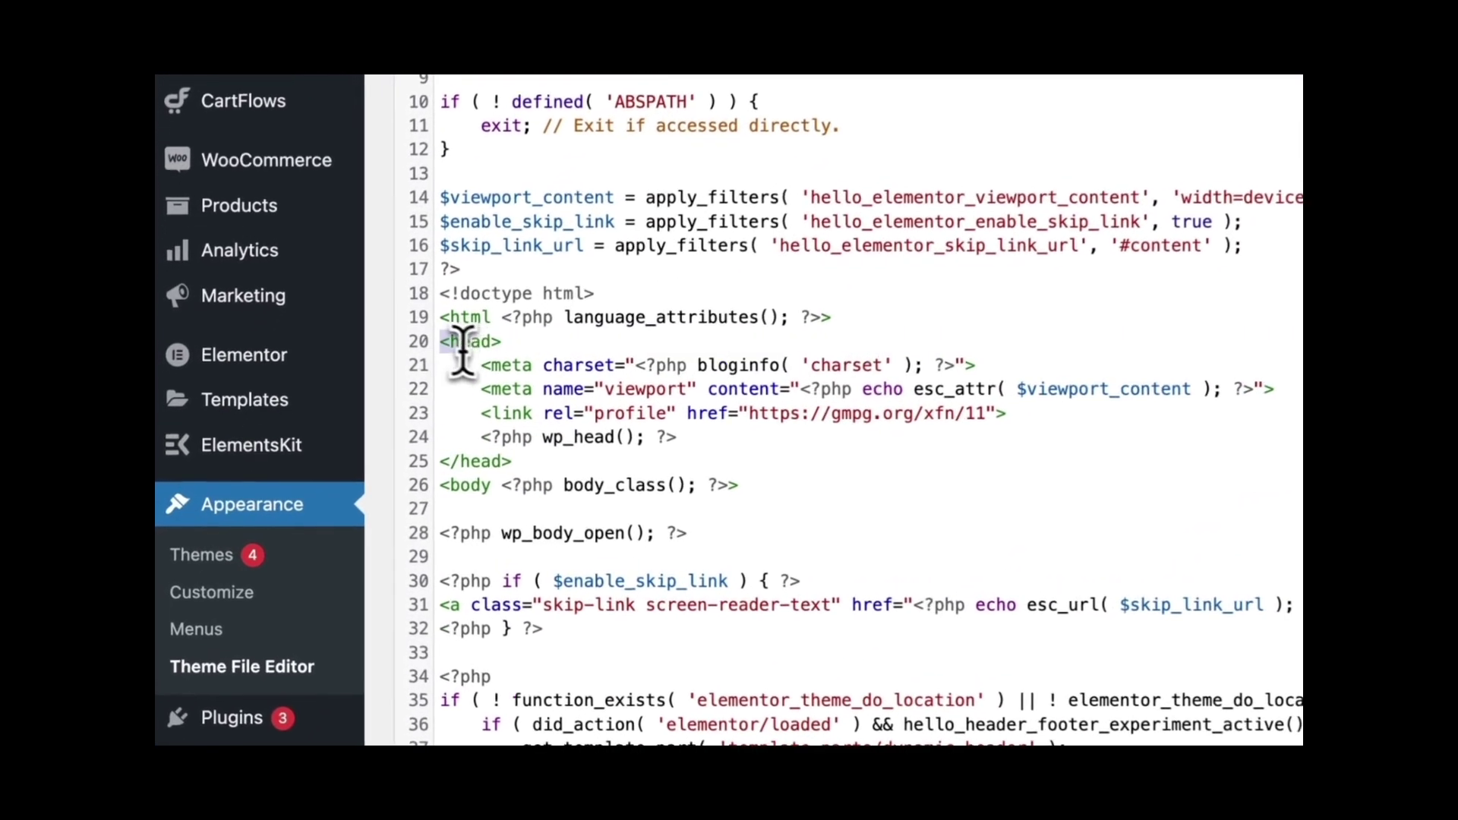
Paste the Chatling embed script after wp_head() on line 24 of header.php and save the file
{"action": "left_click_drag", "start_coordinate": [298, 438], "coordinate": [347, 495]}
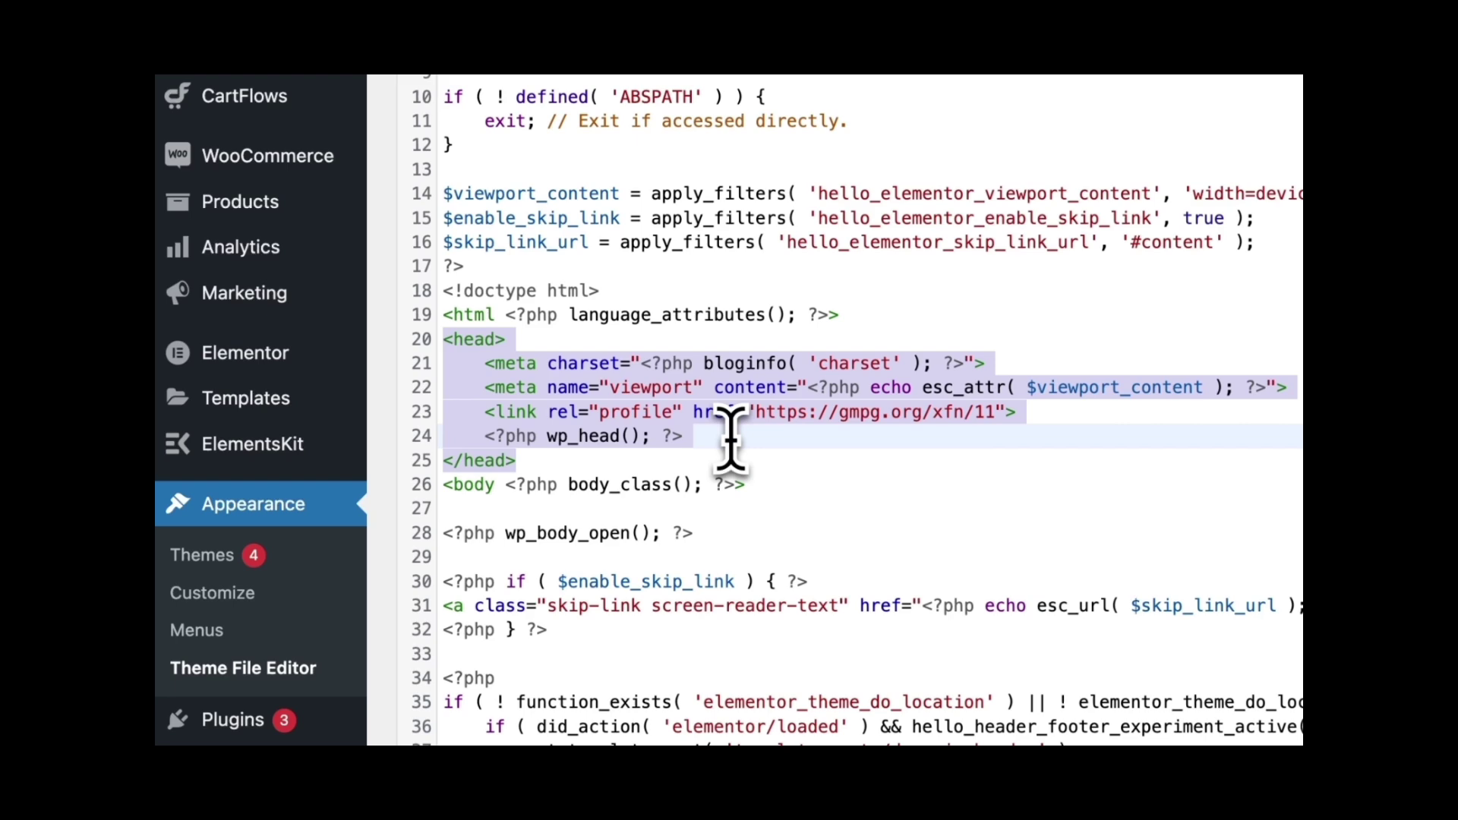
{"action": "left_click", "coordinate": [730, 438]}
{"action": "key", "text": "ctrl+v"}
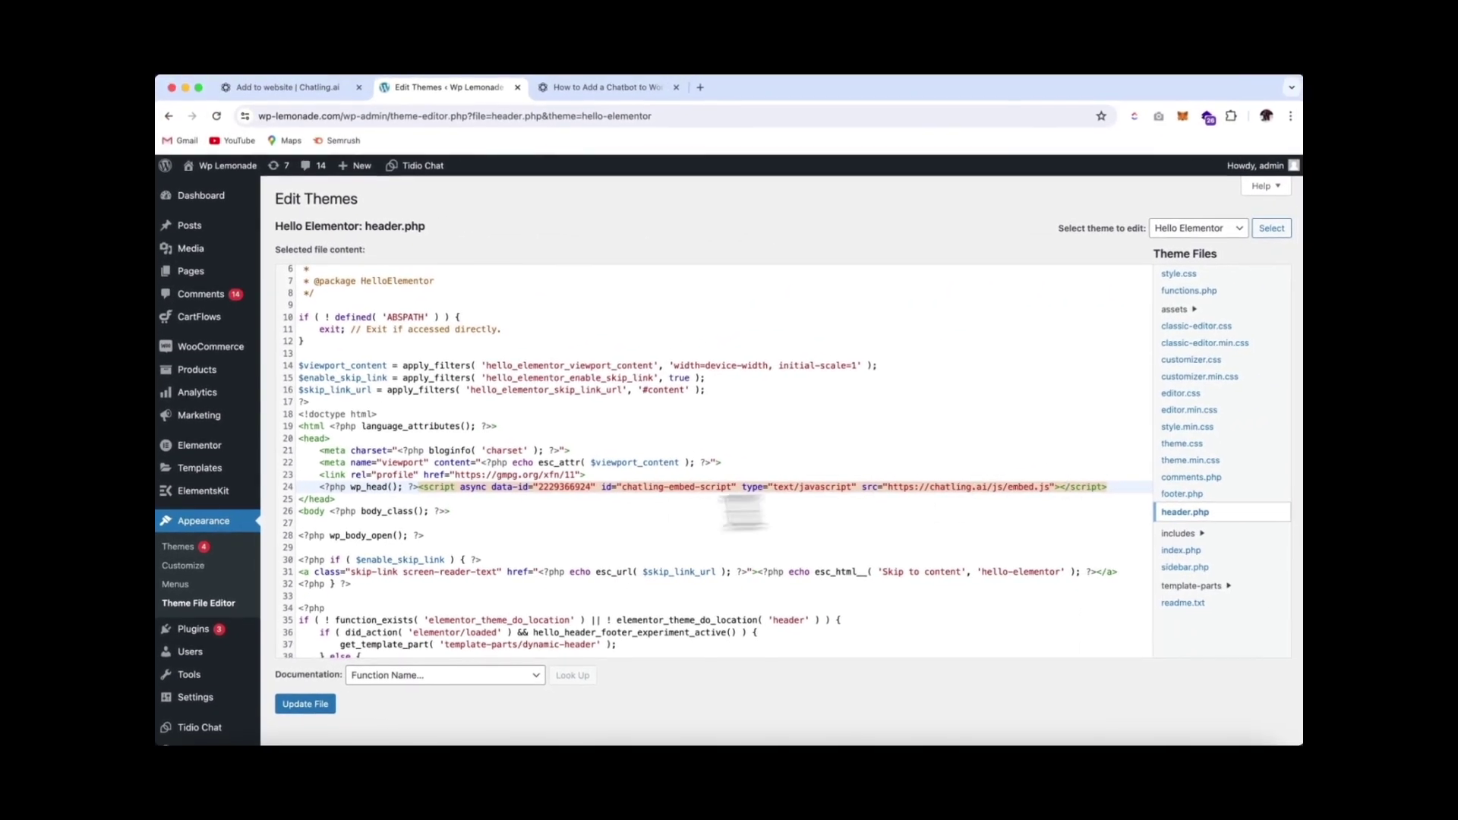
{"action": "left_click", "coordinate": [362, 501]}
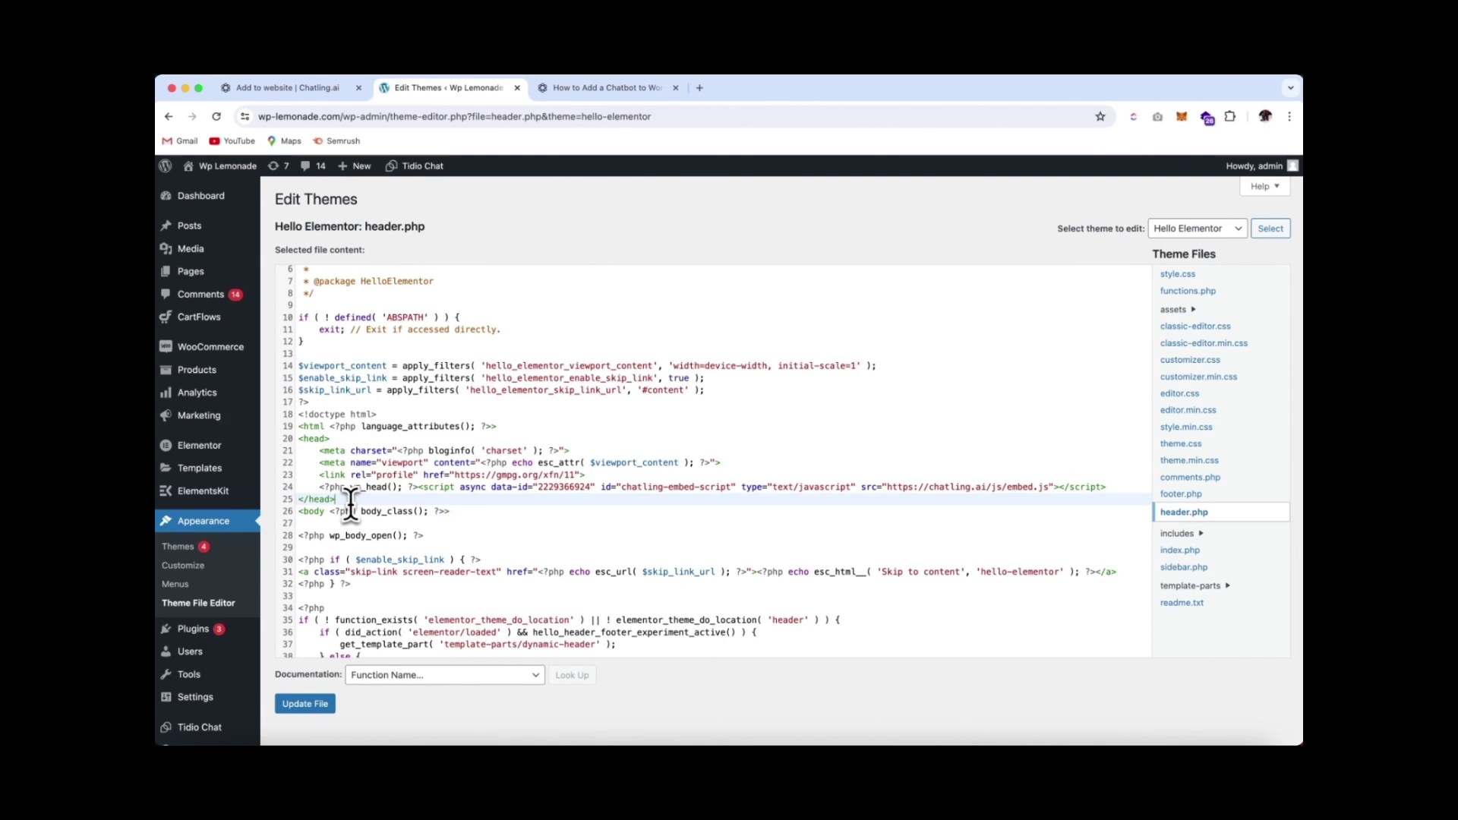
{"action": "left_click", "coordinate": [326, 707]}
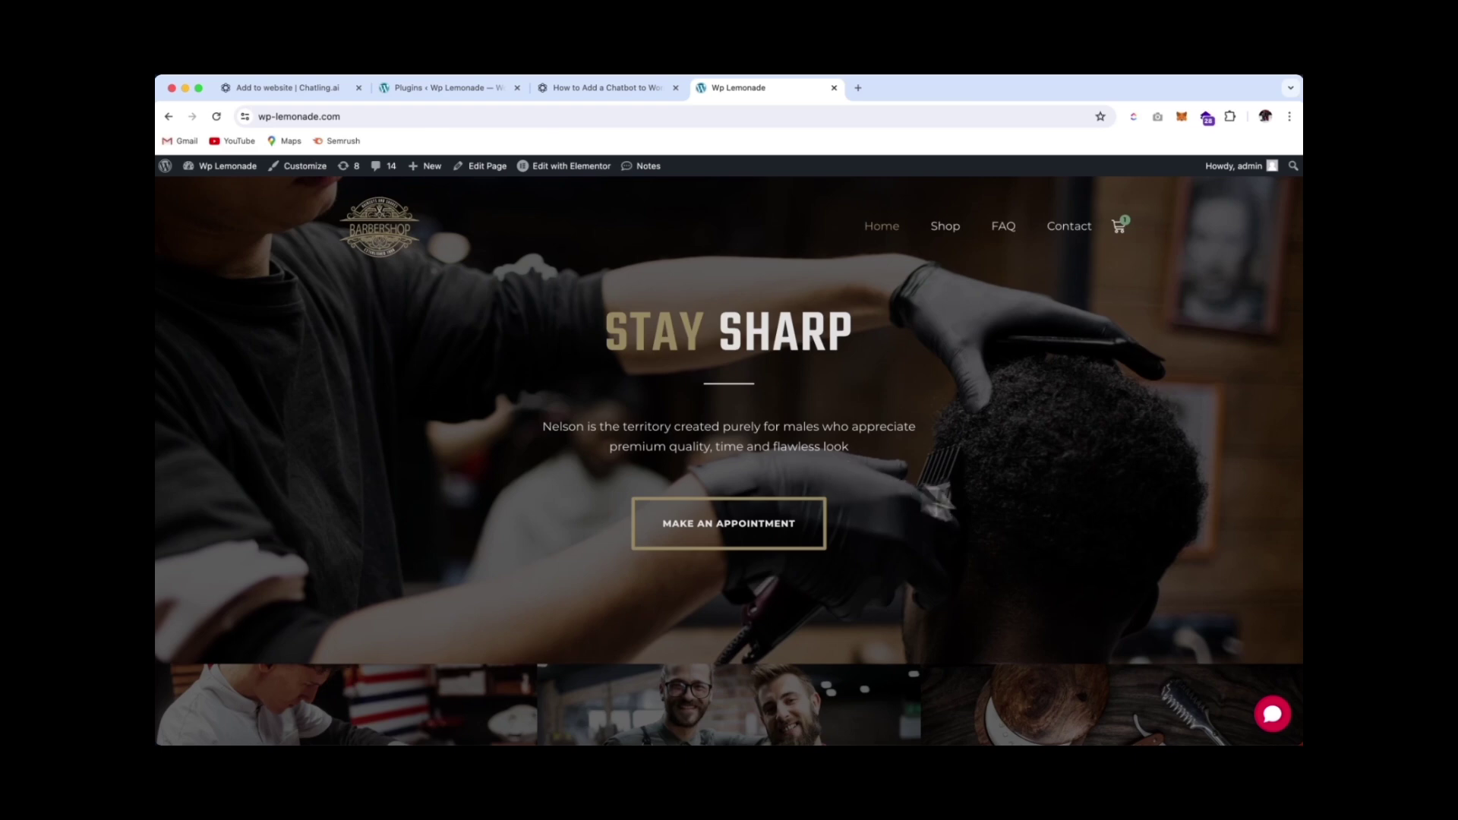
Open the red homepage chat bubble, which reports the bot as unpublished, then return to Chatling
{"action": "left_click", "coordinate": [1273, 717]}
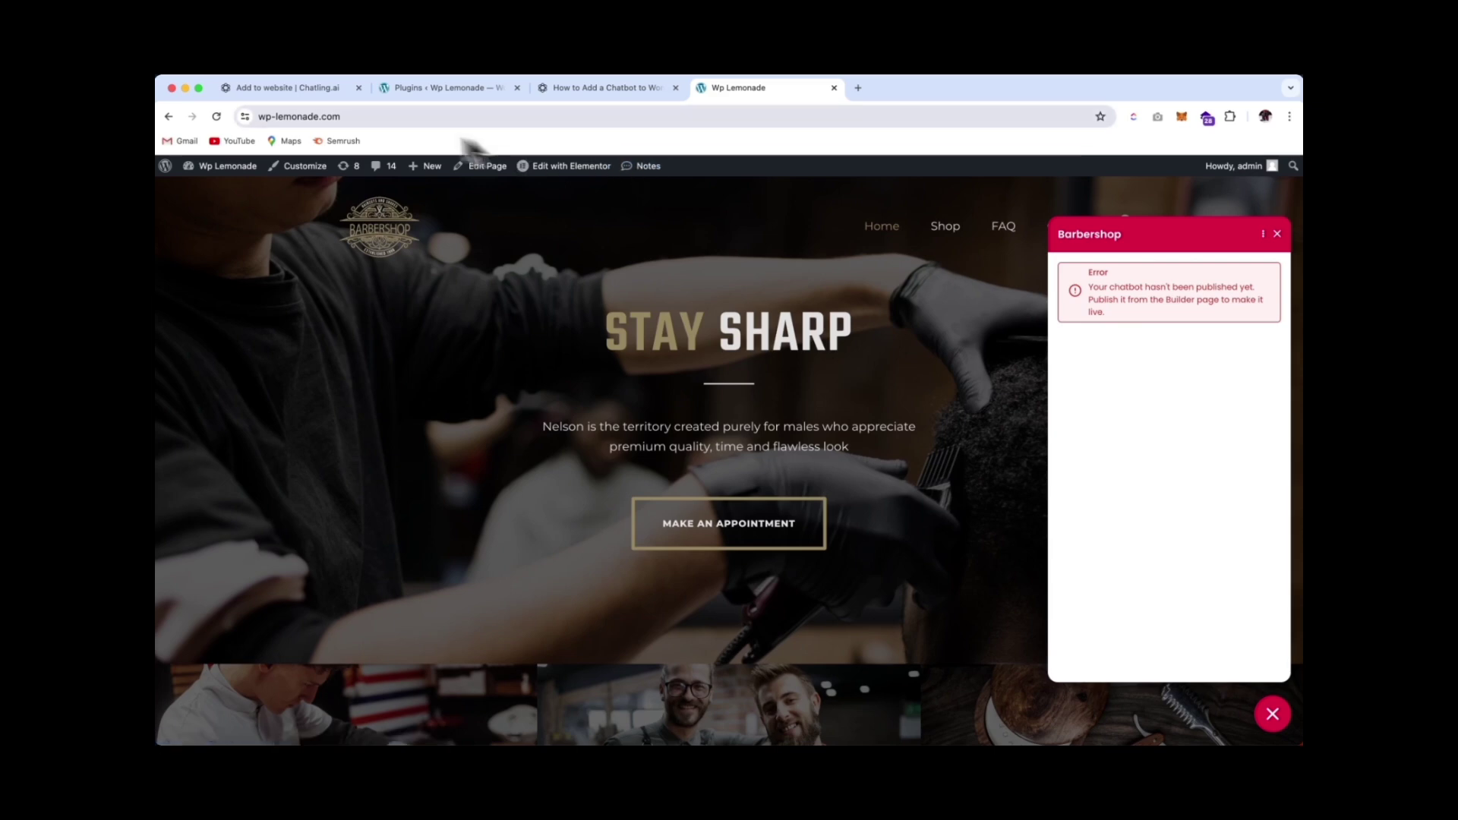
{"action": "left_click", "coordinate": [286, 88]}
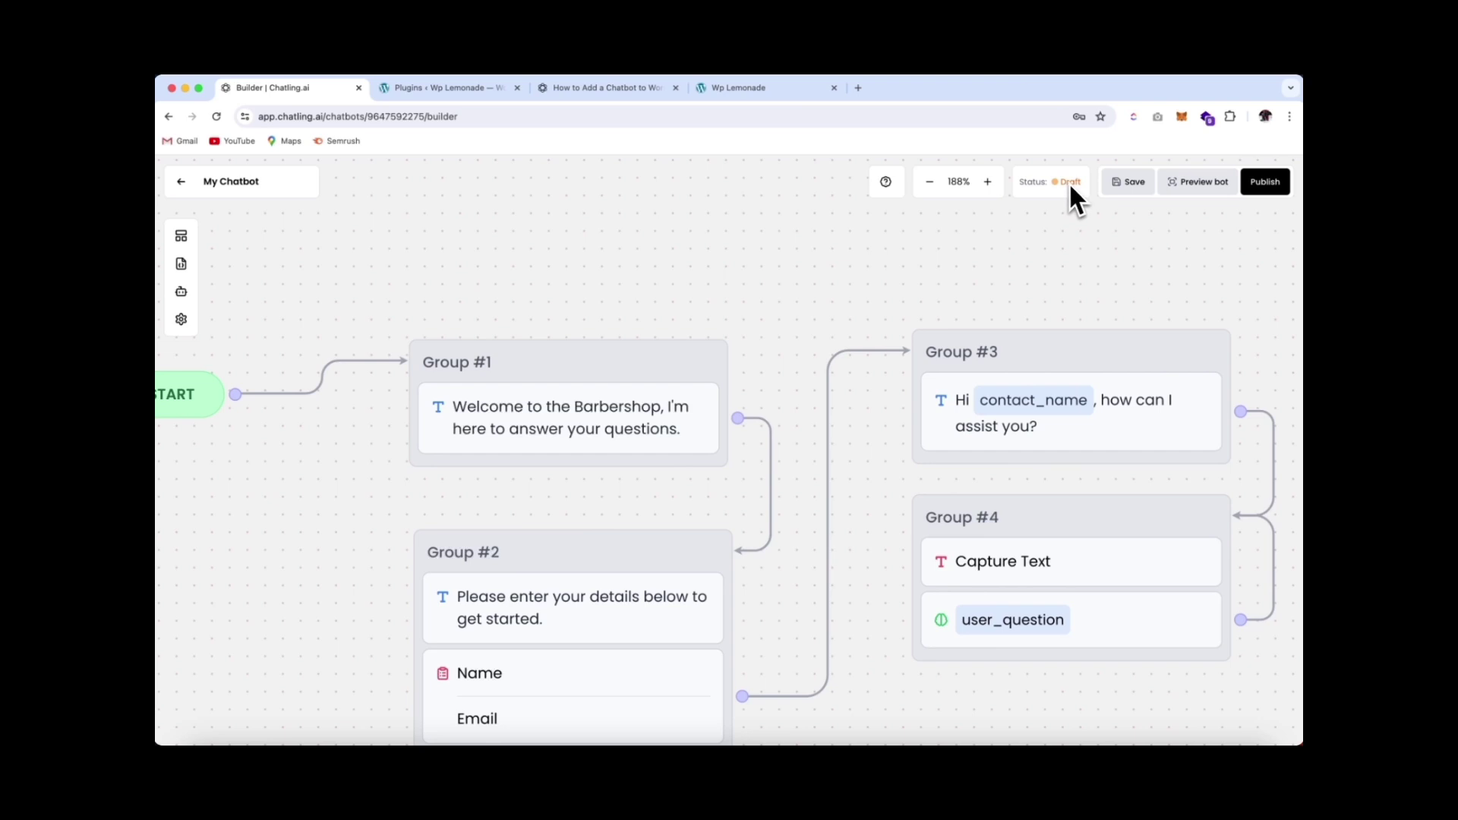
Publish My Chatbot in Chatling, then return to the Wp Lemonade site tab
{"action": "left_click", "coordinate": [1265, 187]}
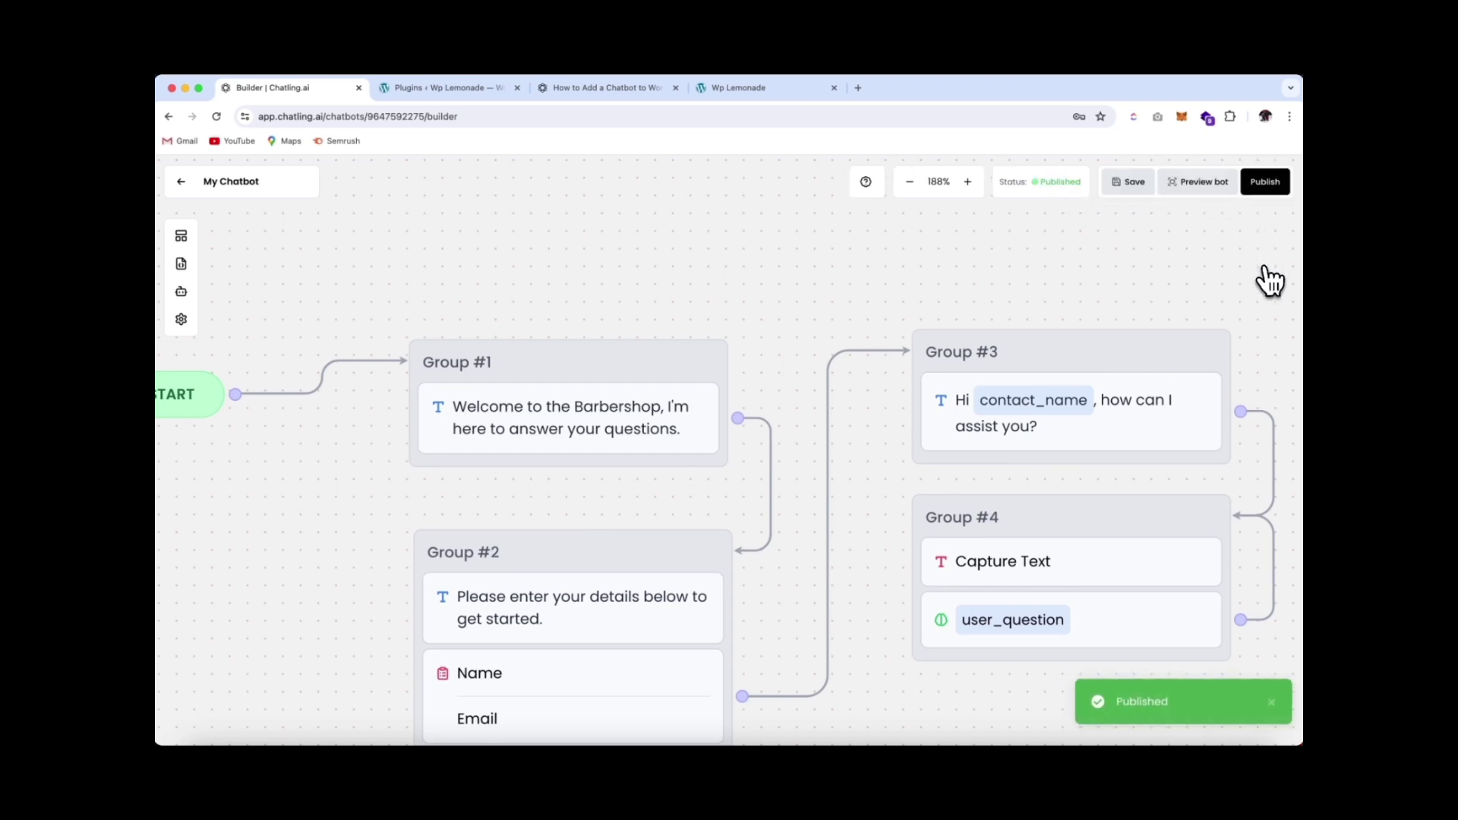
{"action": "left_click", "coordinate": [778, 91]}
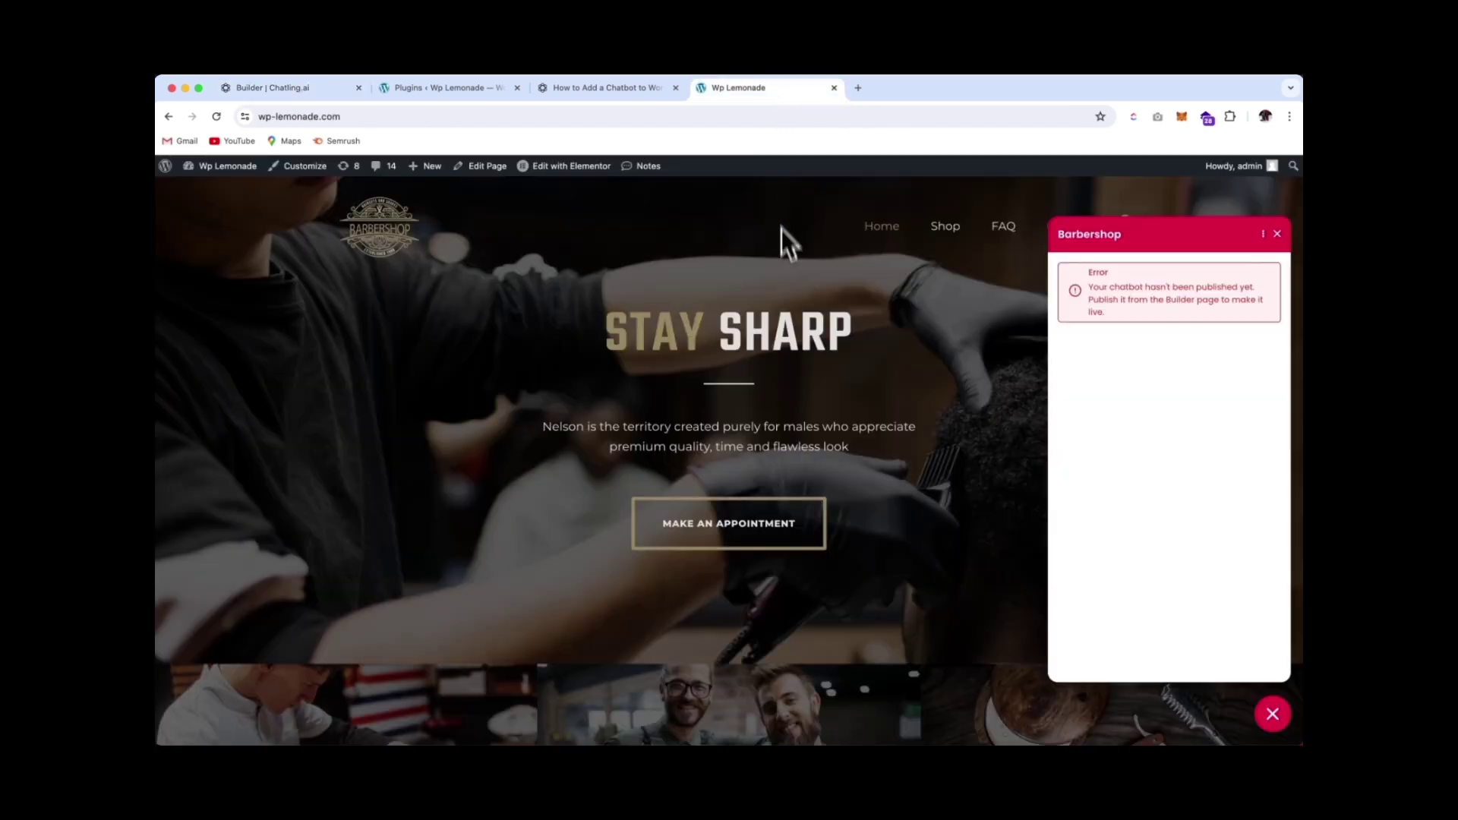
Reload the homepage, open the Barbershop chat, and submit the visitor's name and email
{"action": "left_click", "coordinate": [216, 117]}
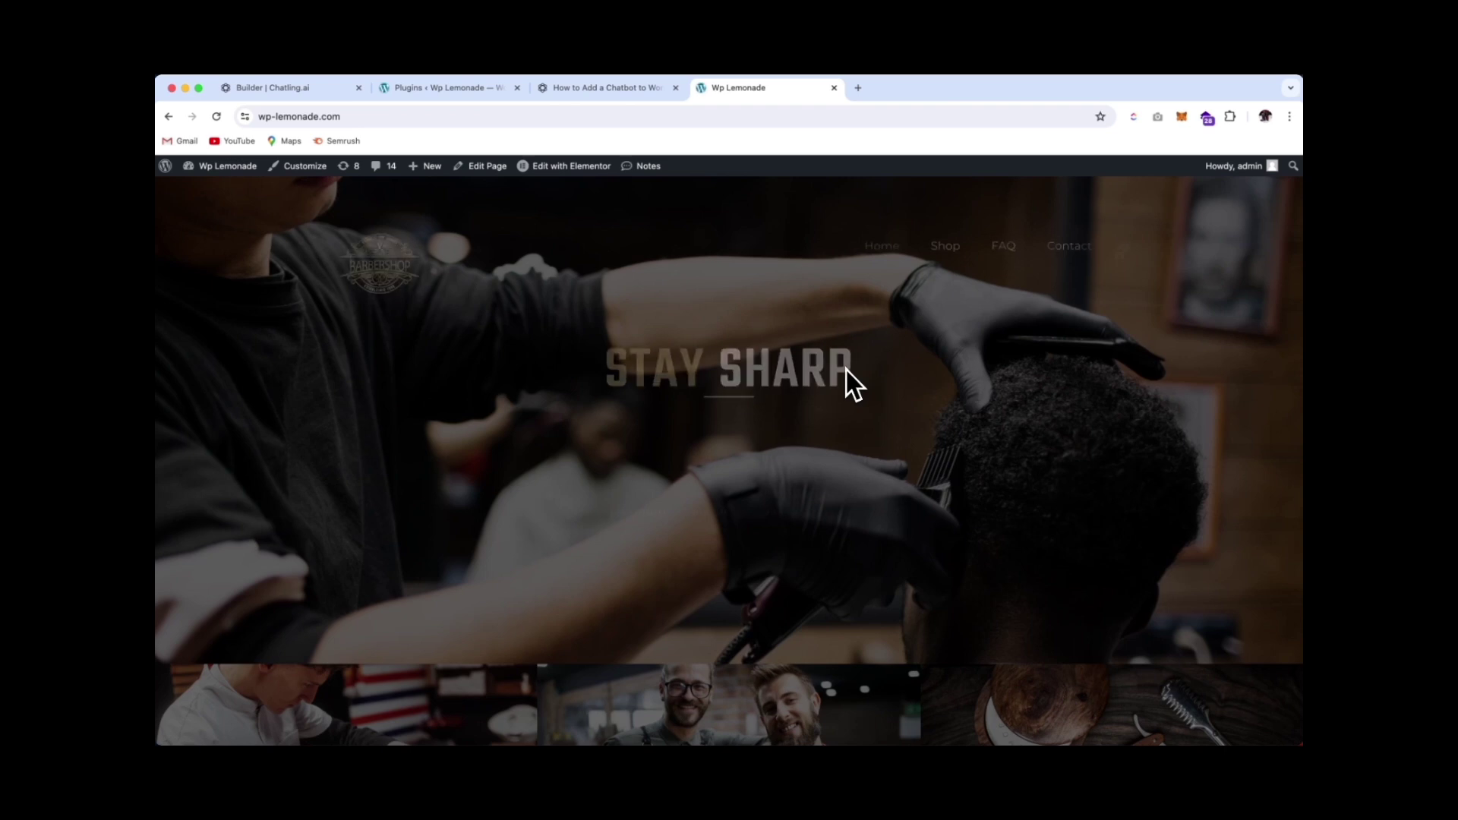
{"action": "left_click", "coordinate": [1274, 718]}
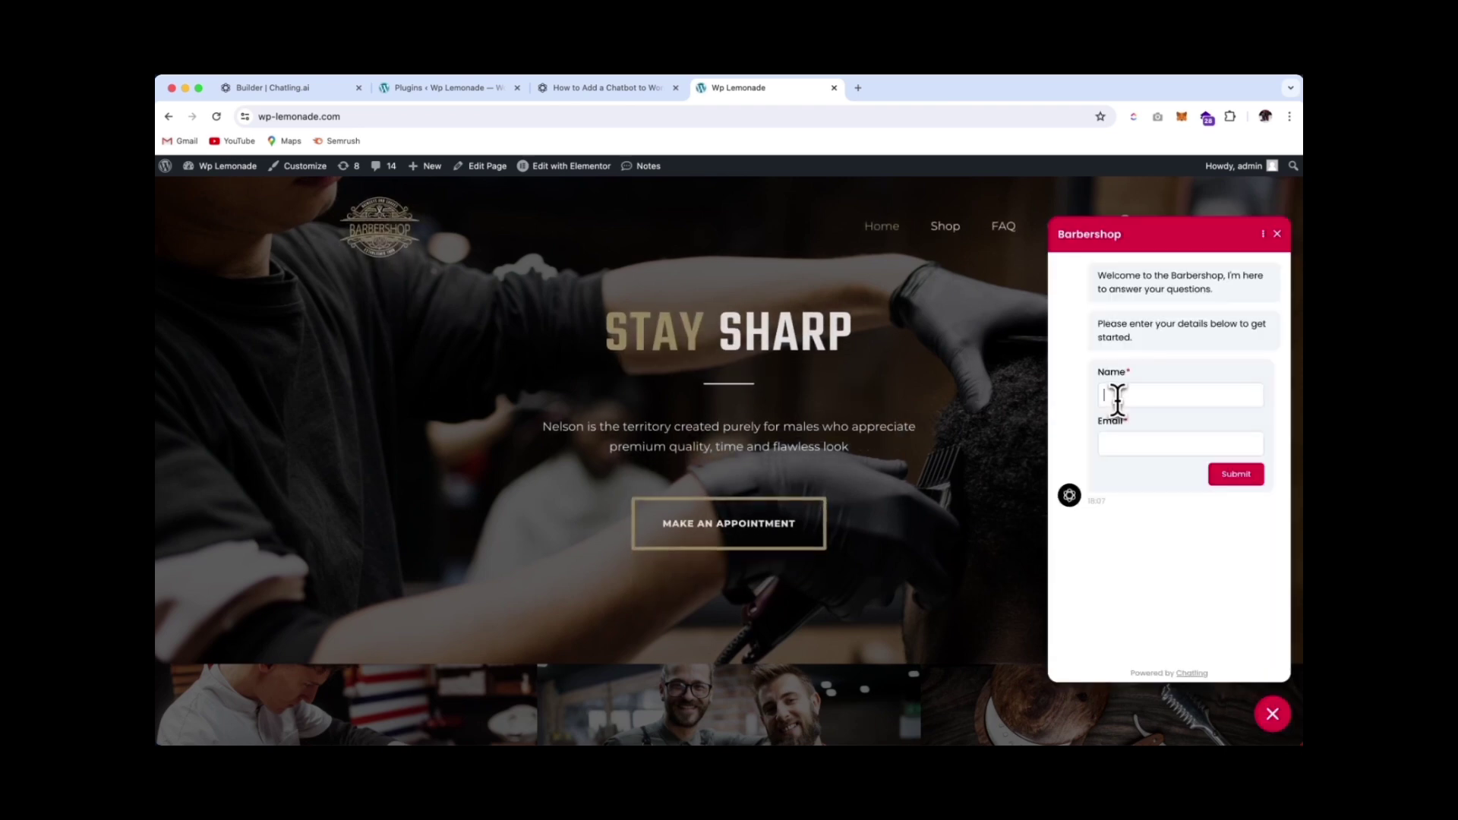
{"action": "left_click", "coordinate": [1117, 396]}
{"action": "type", "text": "Michelle"}
{"action": "key", "text": "Return"}
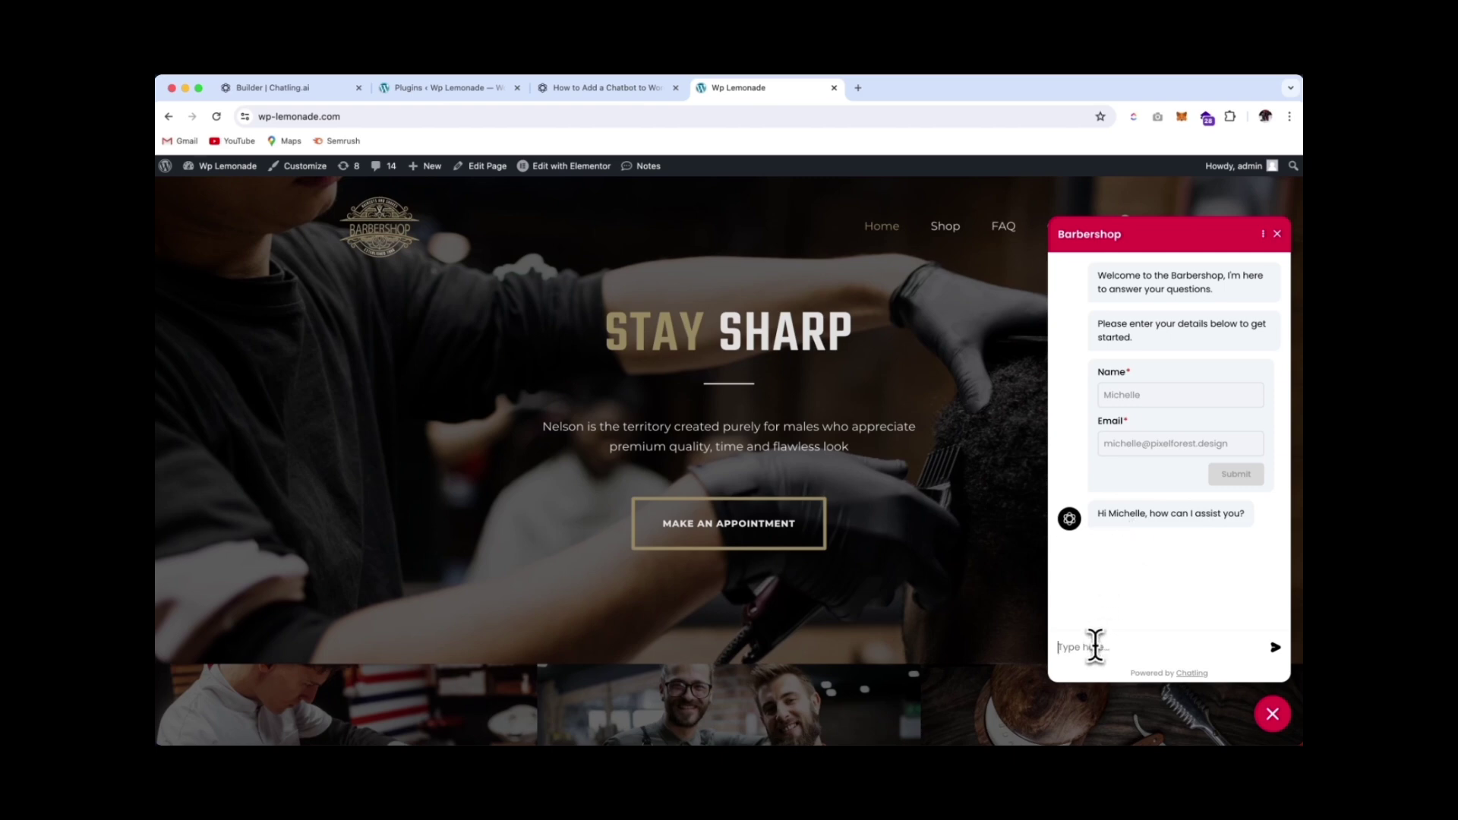
Send 'I would like to book an appointment' and scroll through the bot's booking options
{"action": "type", "text": "I would like to book an appointment"}
{"action": "key", "text": "Return"}
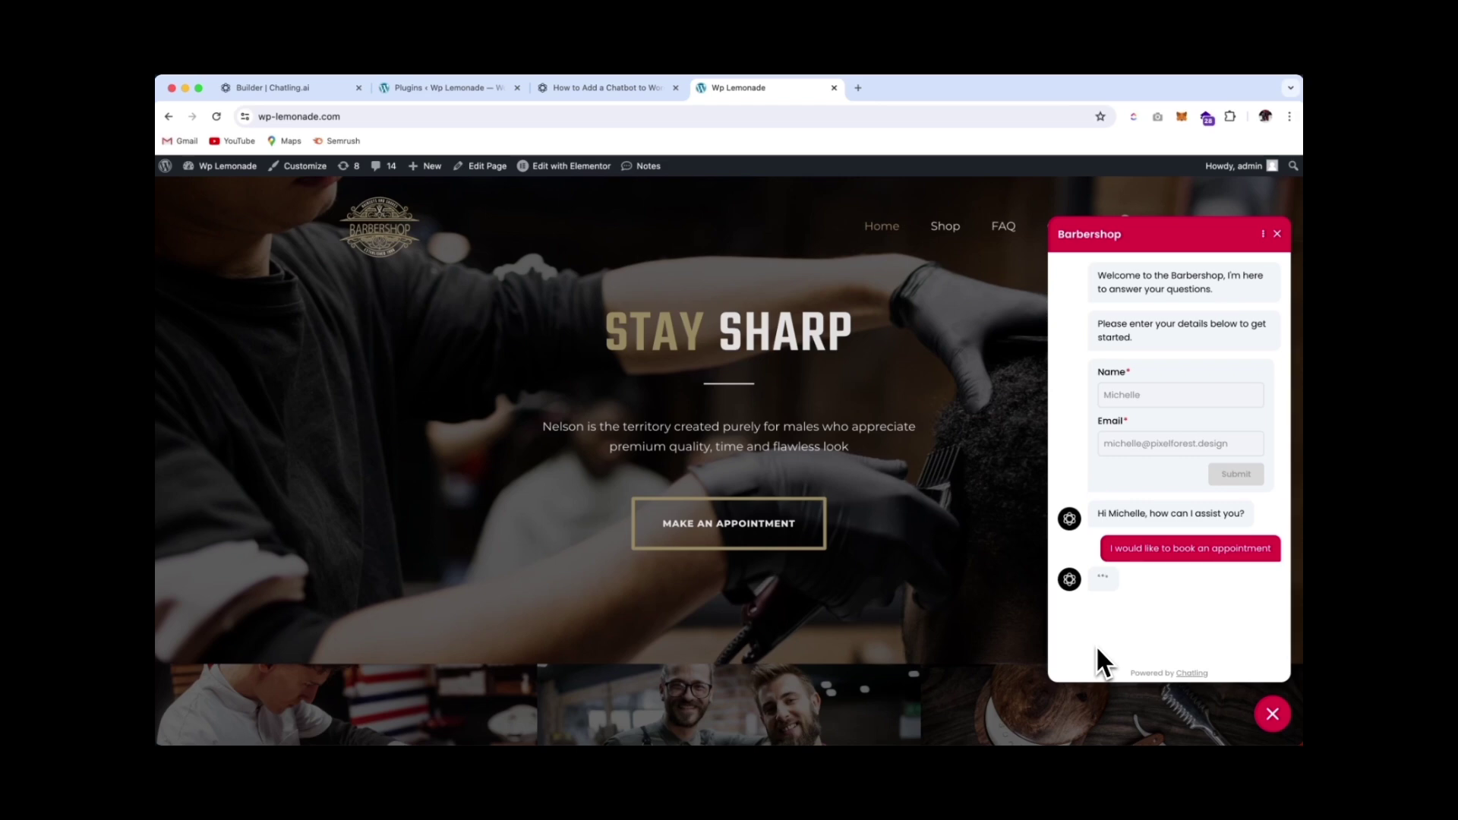
{"action": "scroll", "coordinate": [1224, 638], "scroll_direction": "down", "scroll_amount": 1}
{"action": "scroll", "coordinate": [1227, 636], "scroll_direction": "down", "scroll_amount": 5}
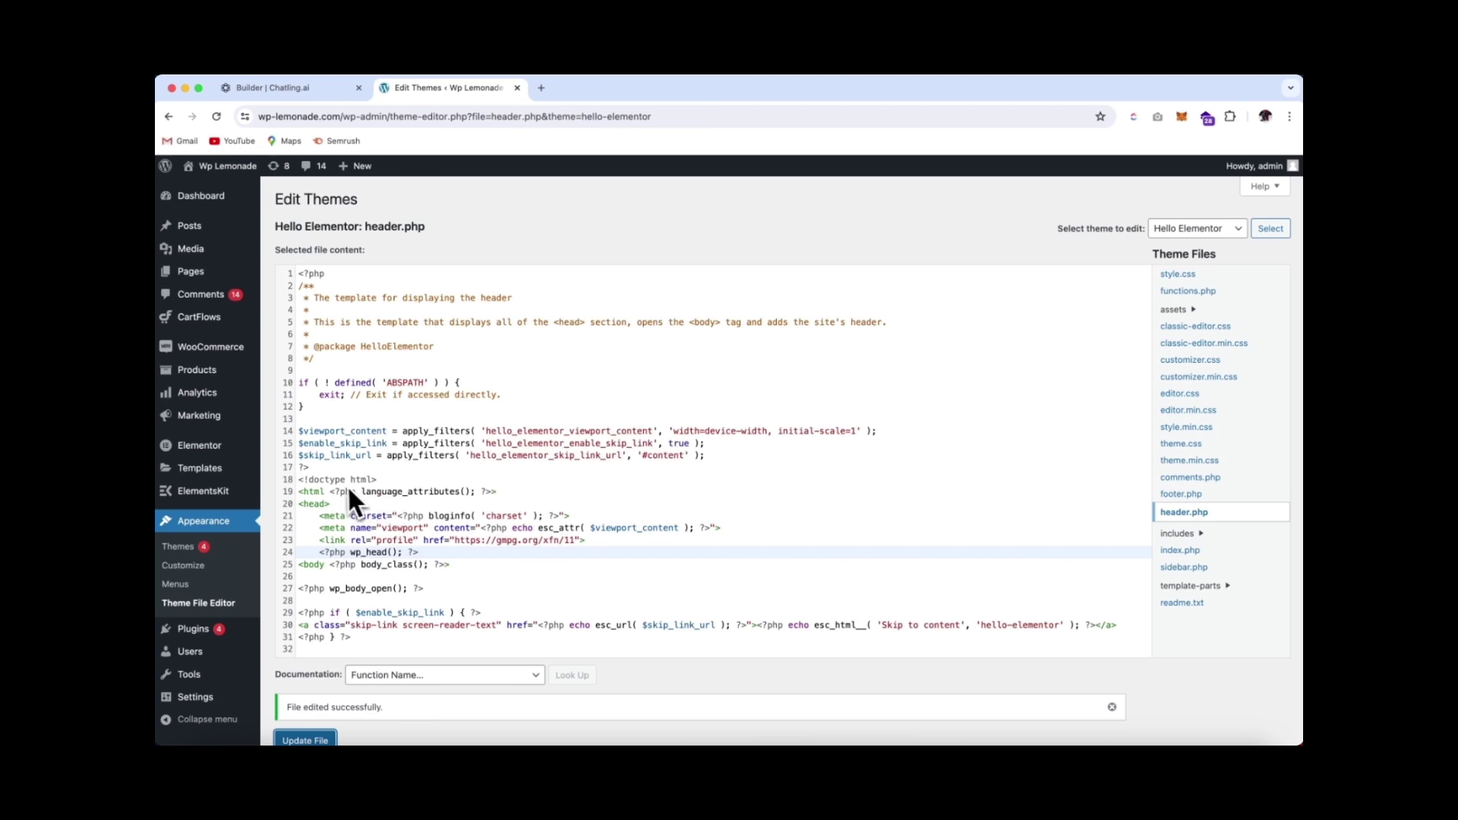
Create a new Elementor custom code snippet titled 'Chatling Chatbot' and check its head location
{"action": "mouse_move", "coordinate": [218, 453]}
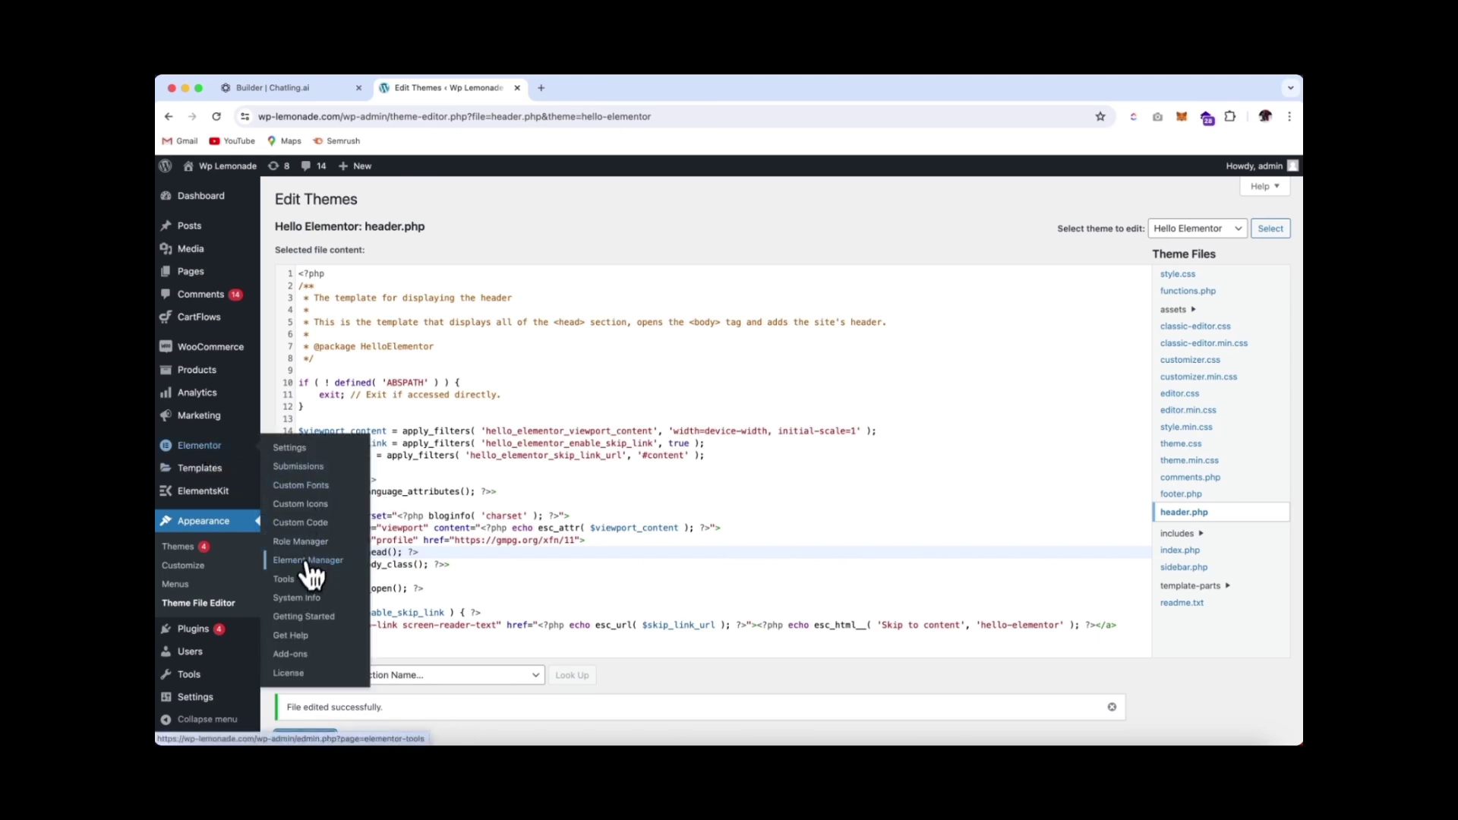
{"action": "left_click", "coordinate": [312, 530]}
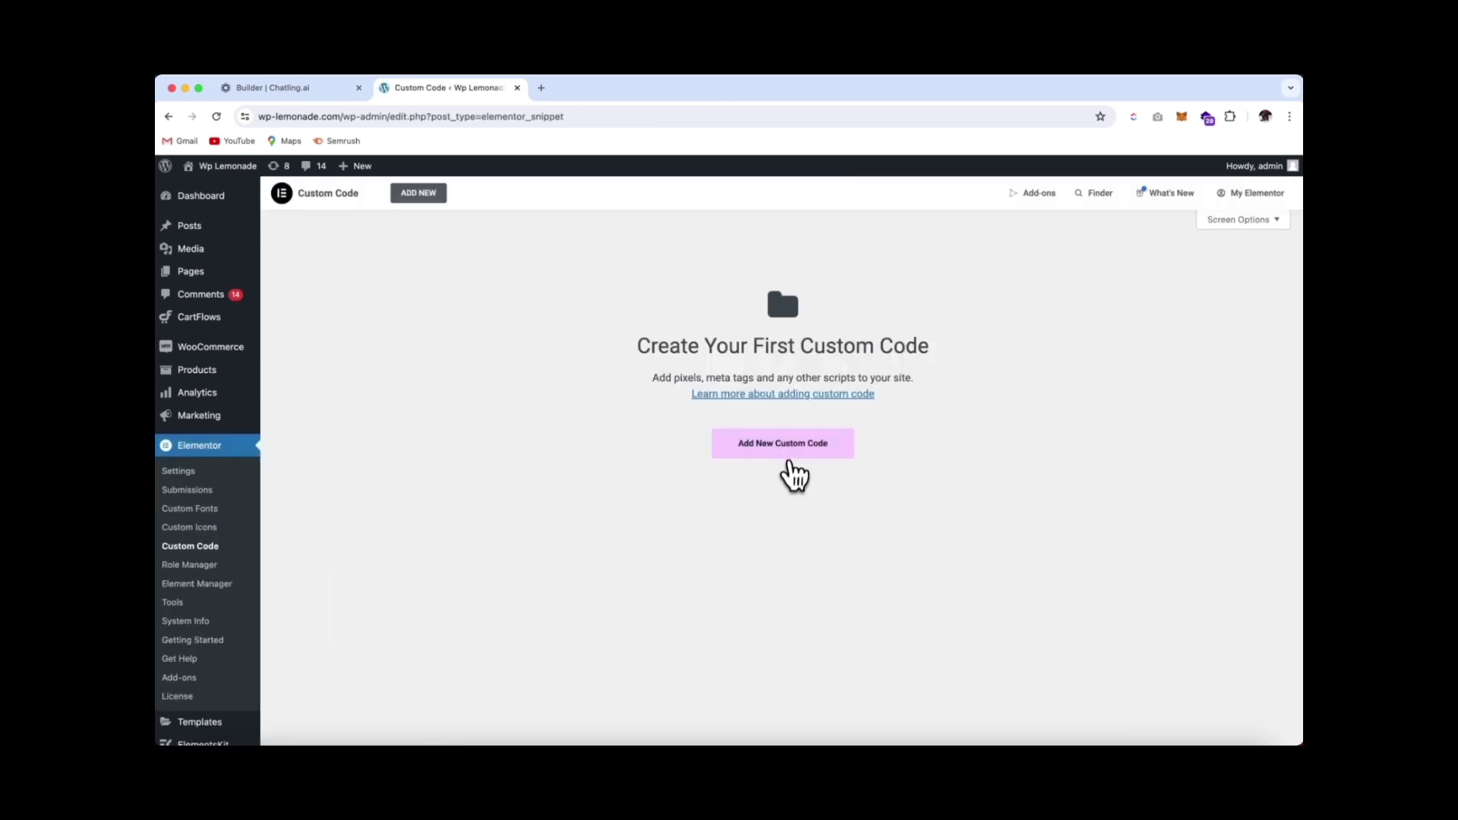
{"action": "left_click", "coordinate": [786, 464]}
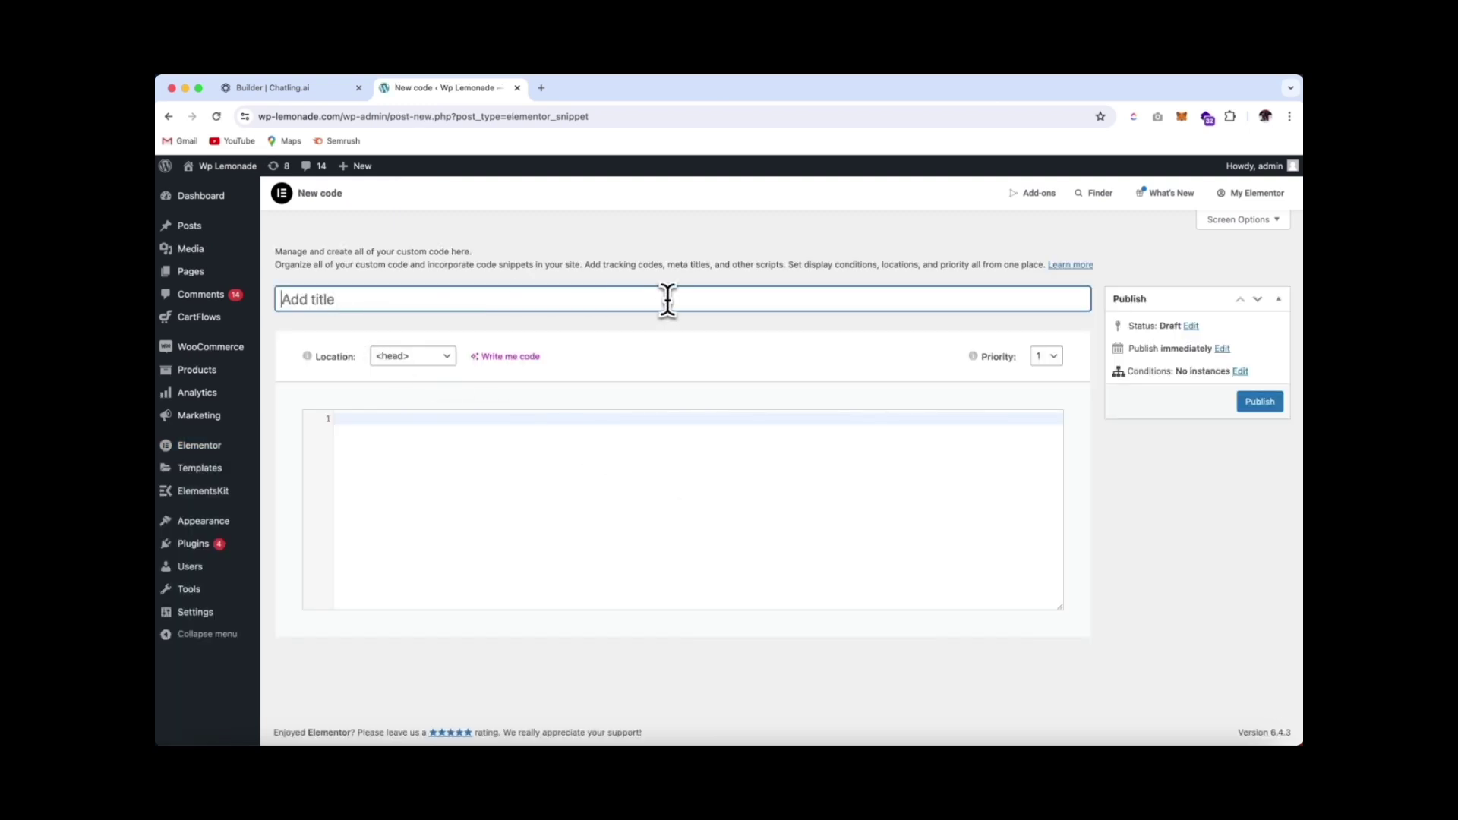
{"action": "type", "text": "Chatling Chatbot"}
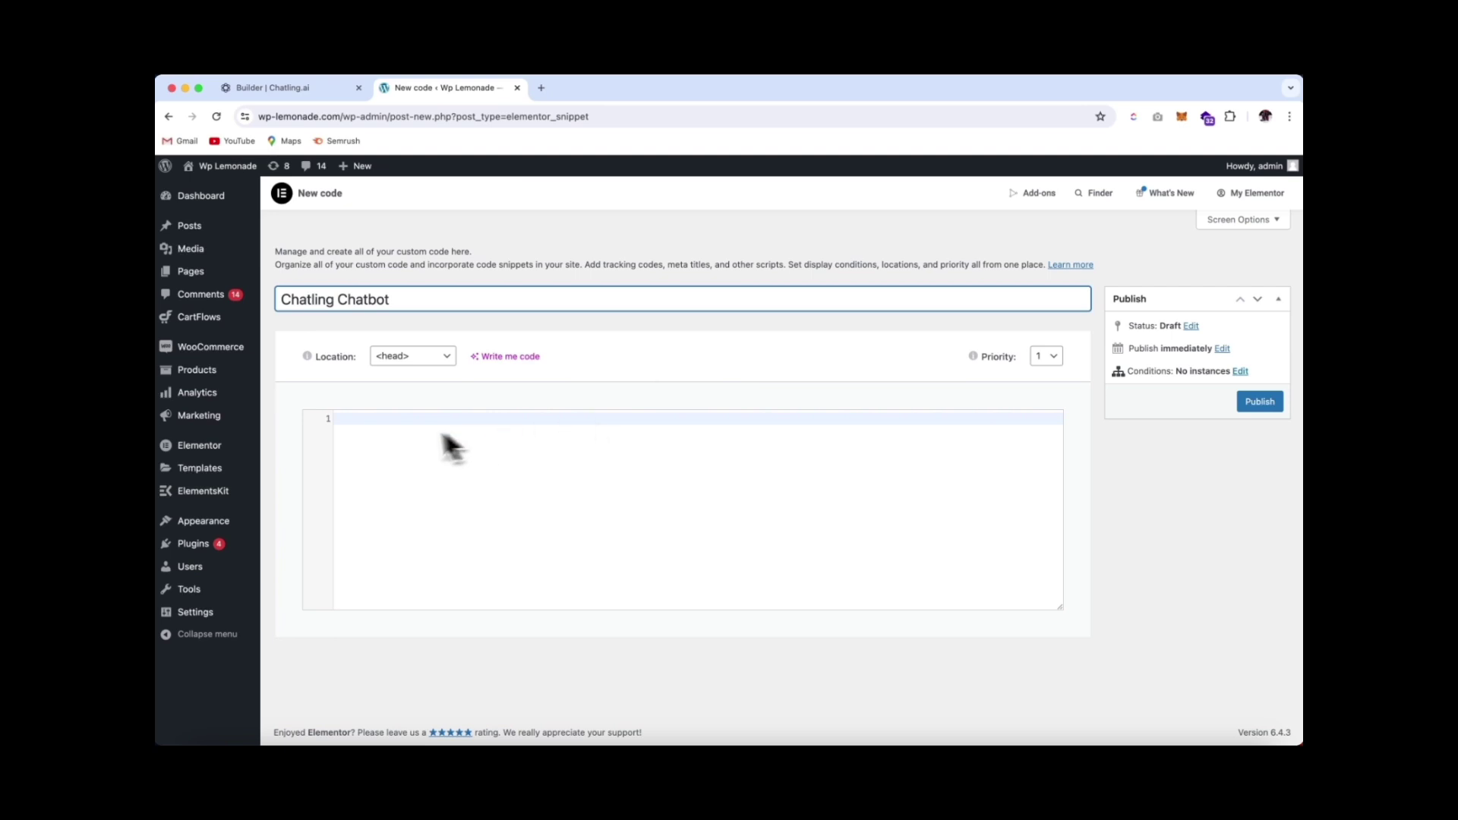
{"action": "left_click", "coordinate": [396, 362]}
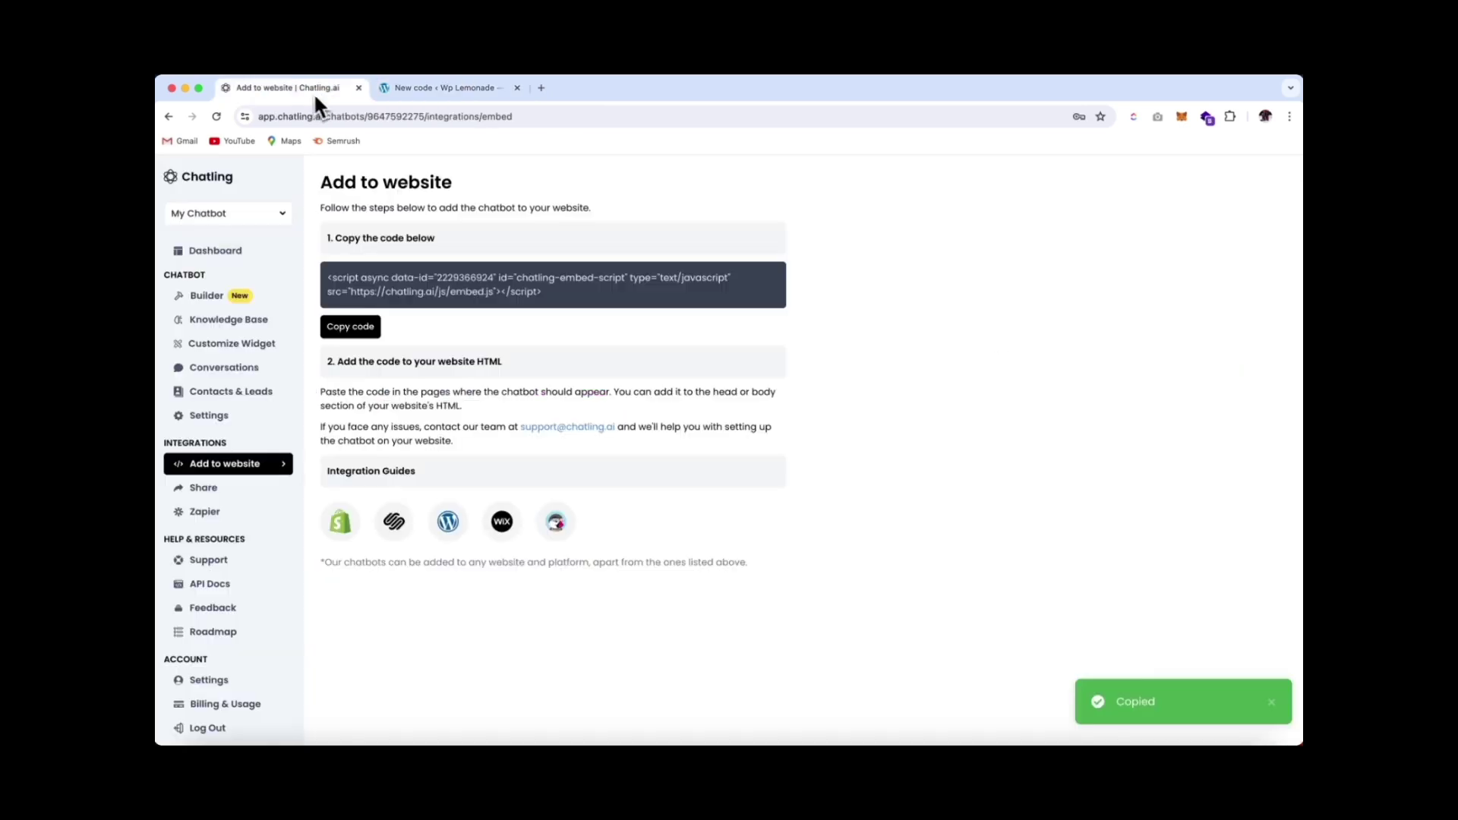
Copy the Chatling embed code and paste it into the snippet's code box
{"action": "left_click", "coordinate": [372, 327]}
{"action": "left_click", "coordinate": [435, 90]}
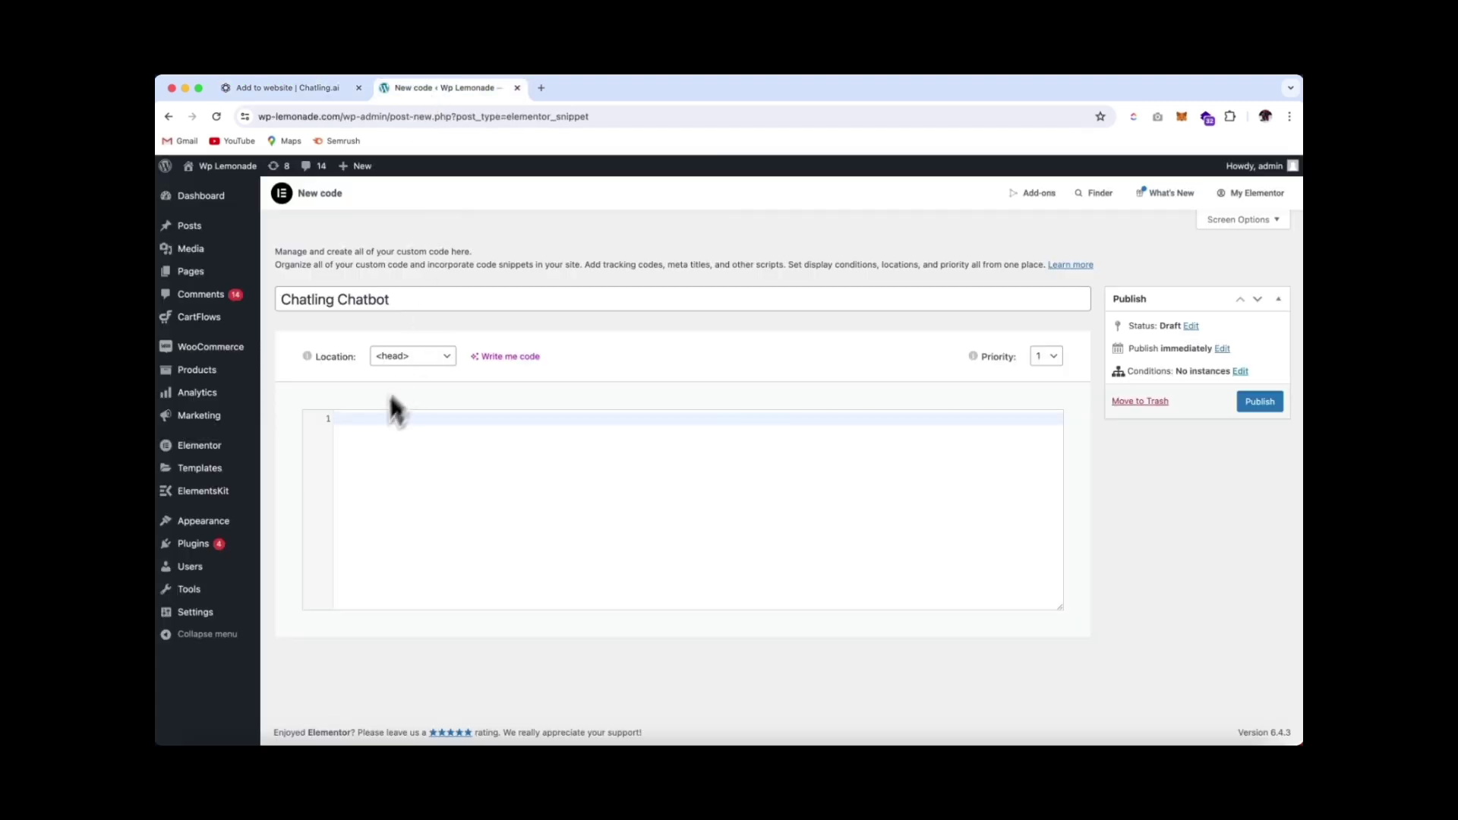
{"action": "key", "text": "super+v"}
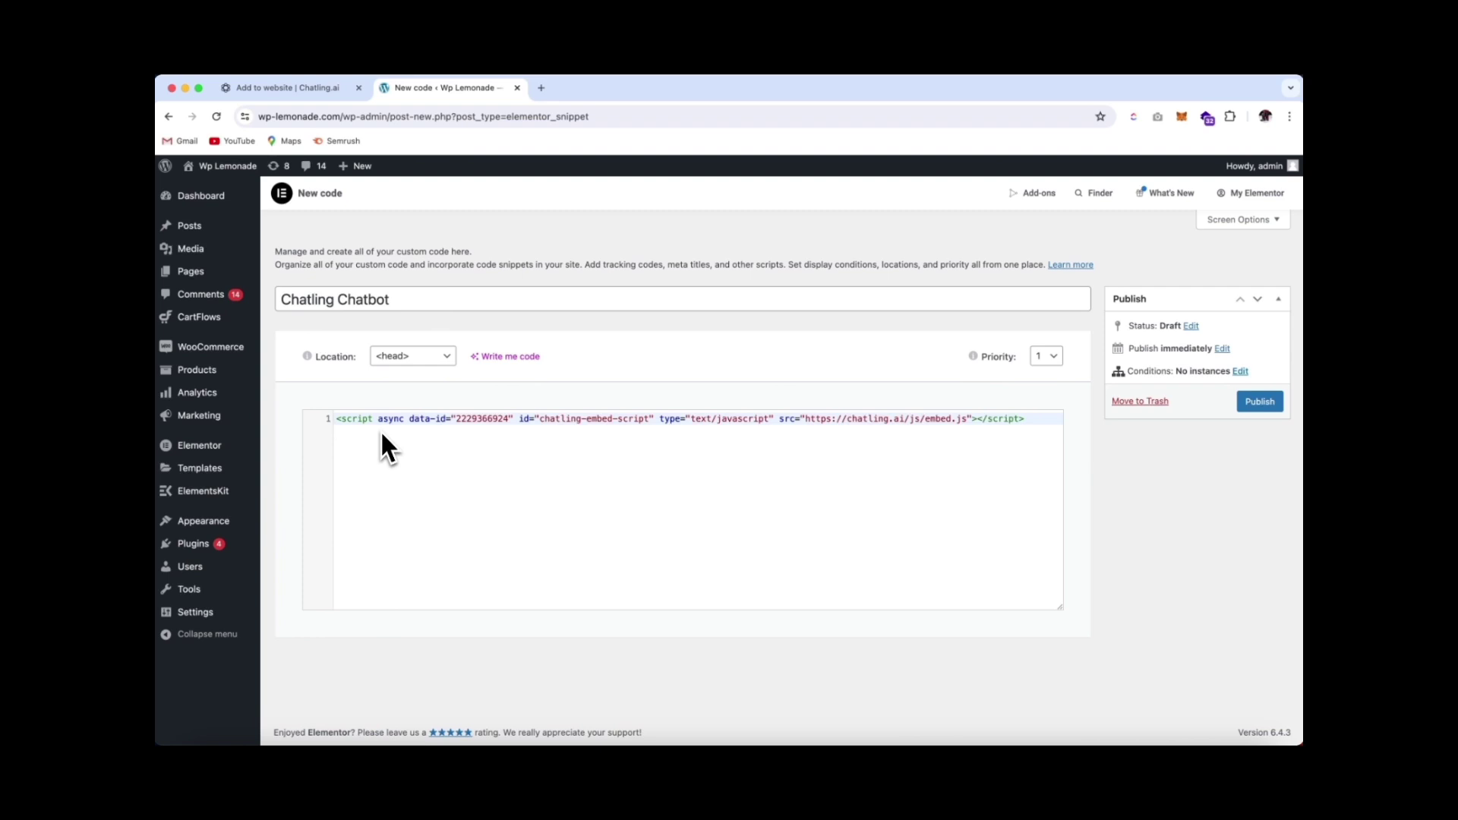
Publish the Chatling Chatbot snippet with an Include / Entire Site condition and update it
{"action": "left_click", "coordinate": [1263, 404]}
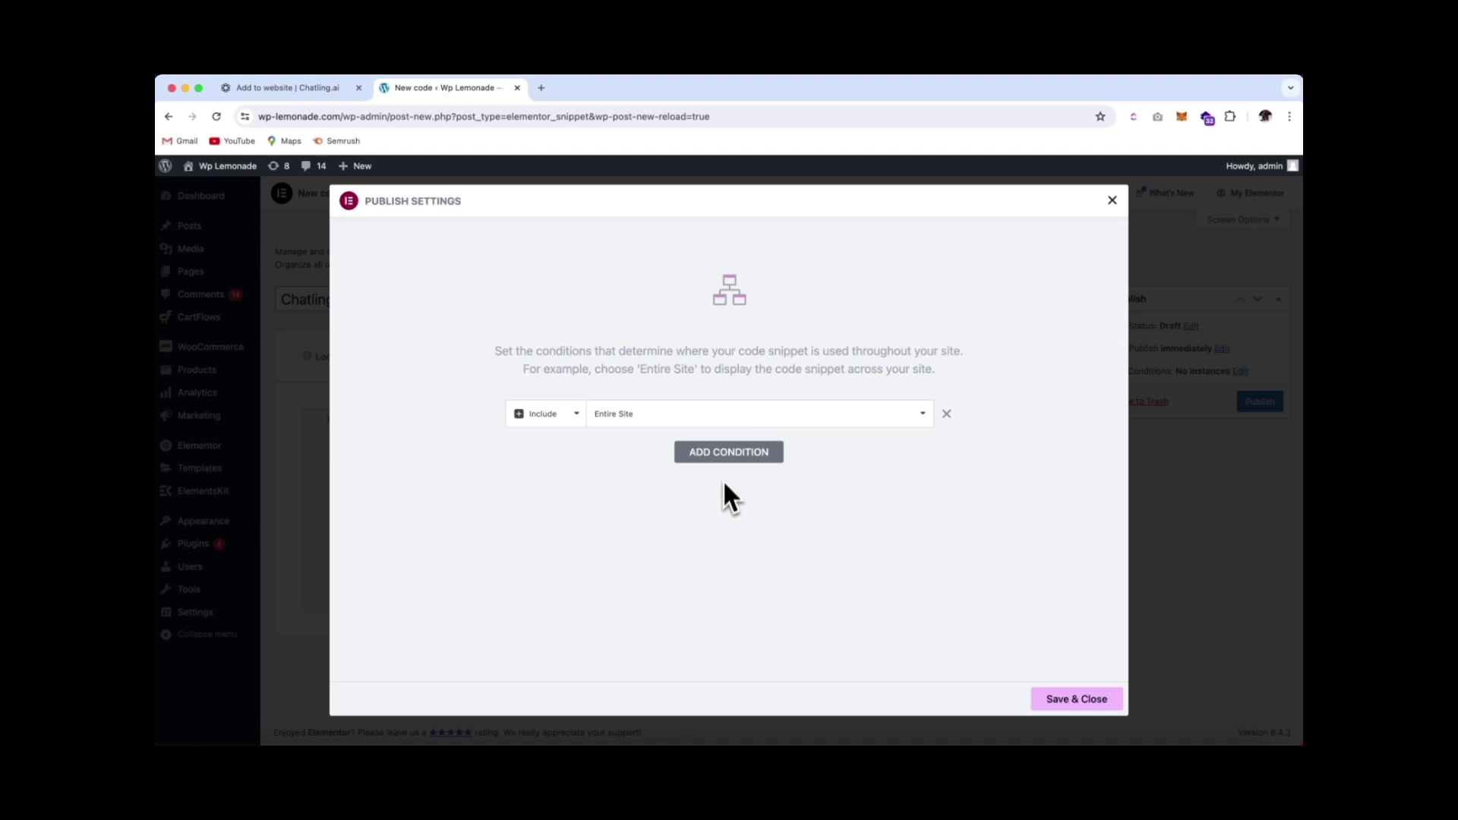
{"action": "left_click", "coordinate": [725, 453]}
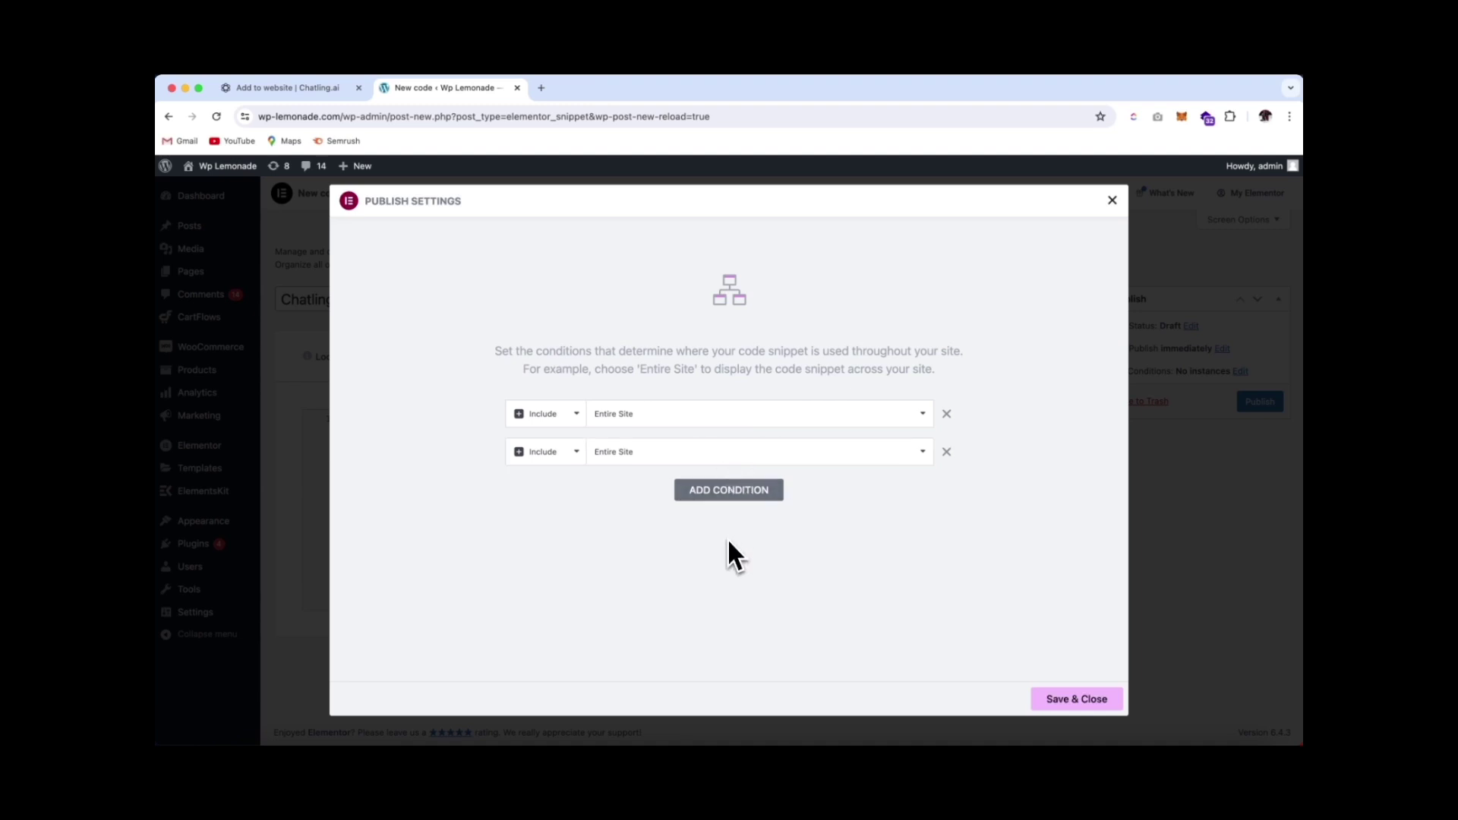
{"action": "left_click", "coordinate": [539, 454]}
{"action": "left_click", "coordinate": [553, 467]}
{"action": "left_click", "coordinate": [679, 460]}
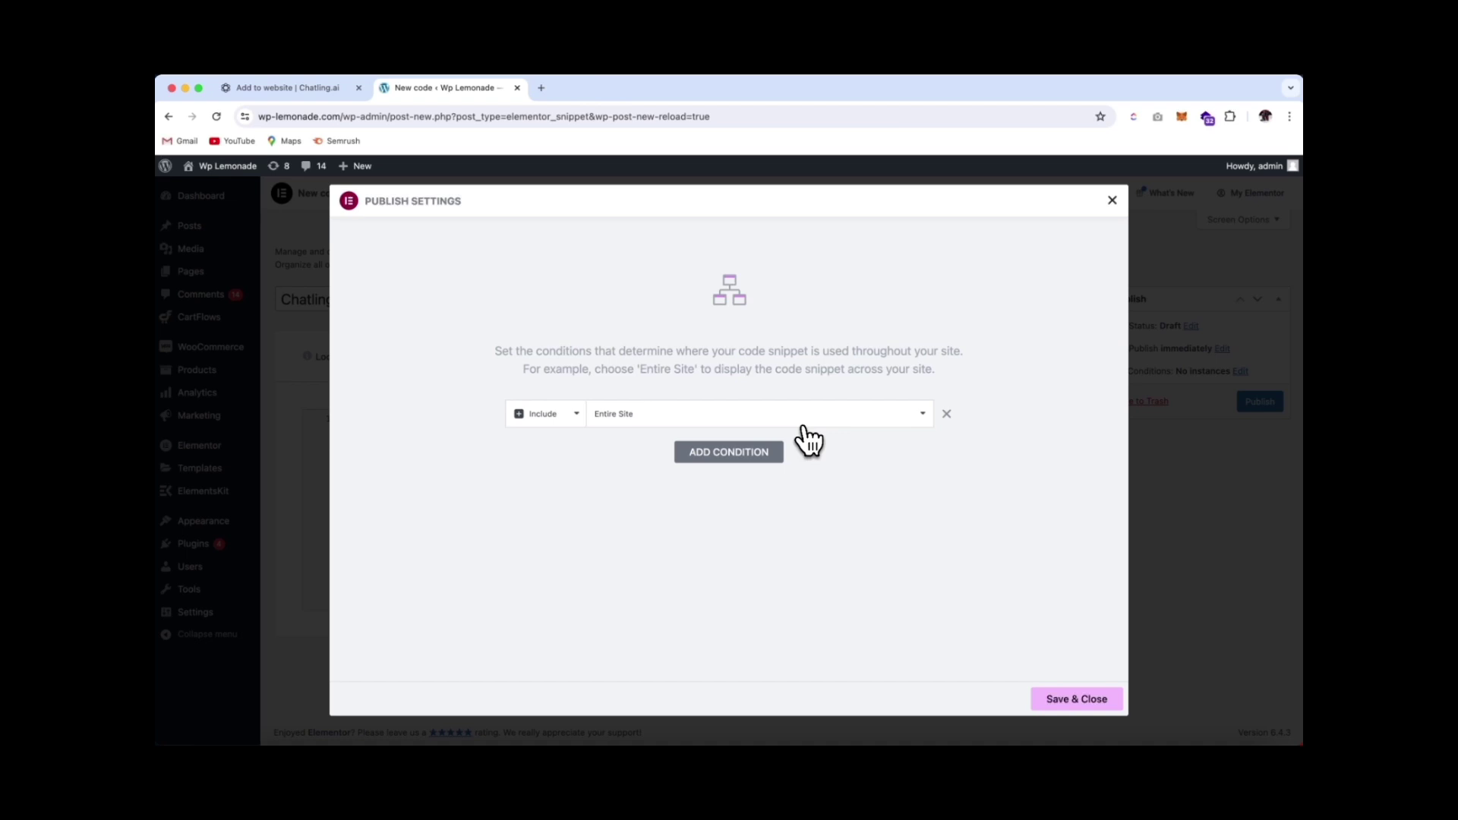
{"action": "left_click", "coordinate": [1078, 702]}
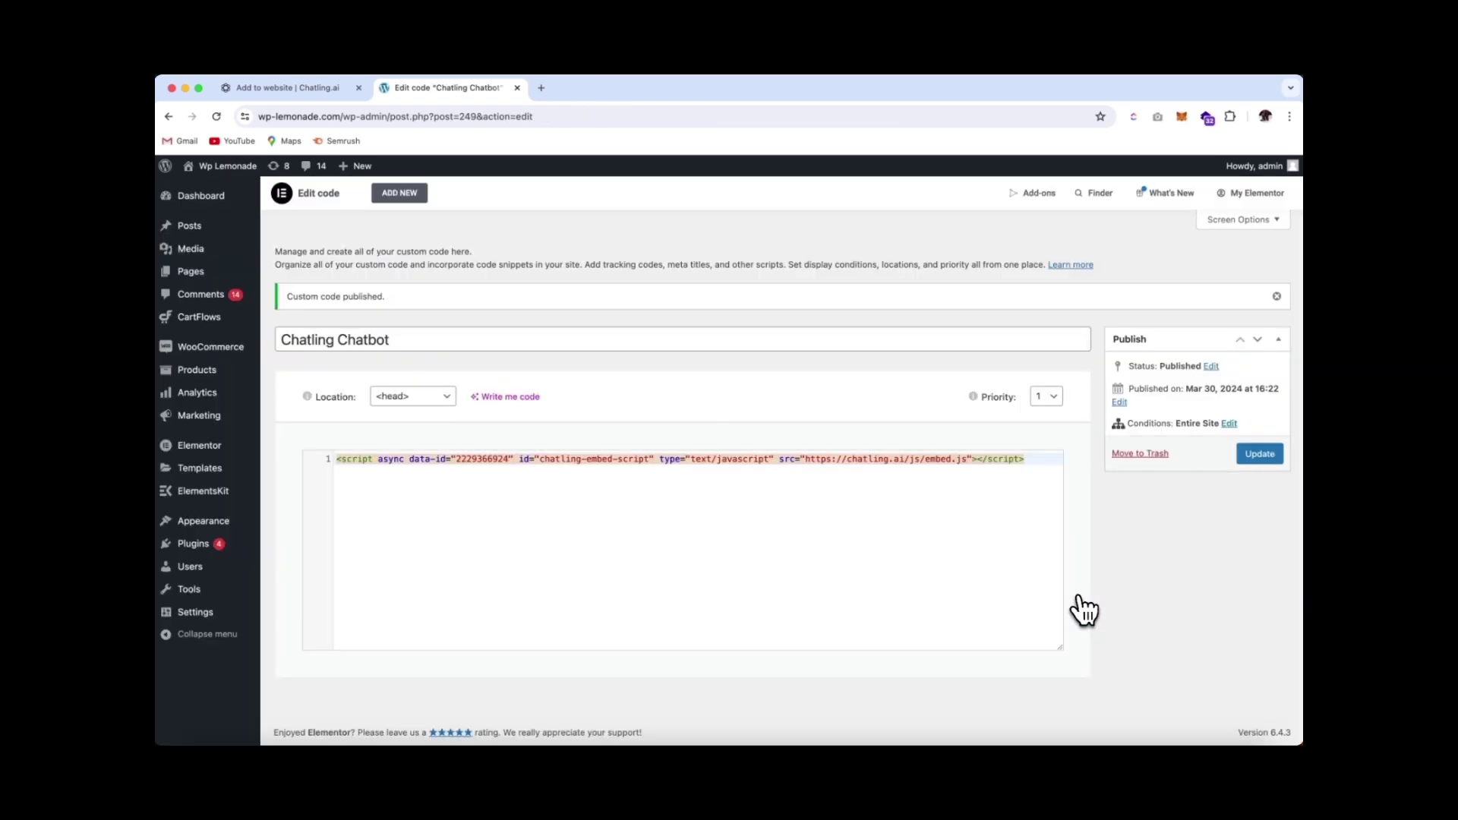
{"action": "left_click", "coordinate": [1257, 456]}
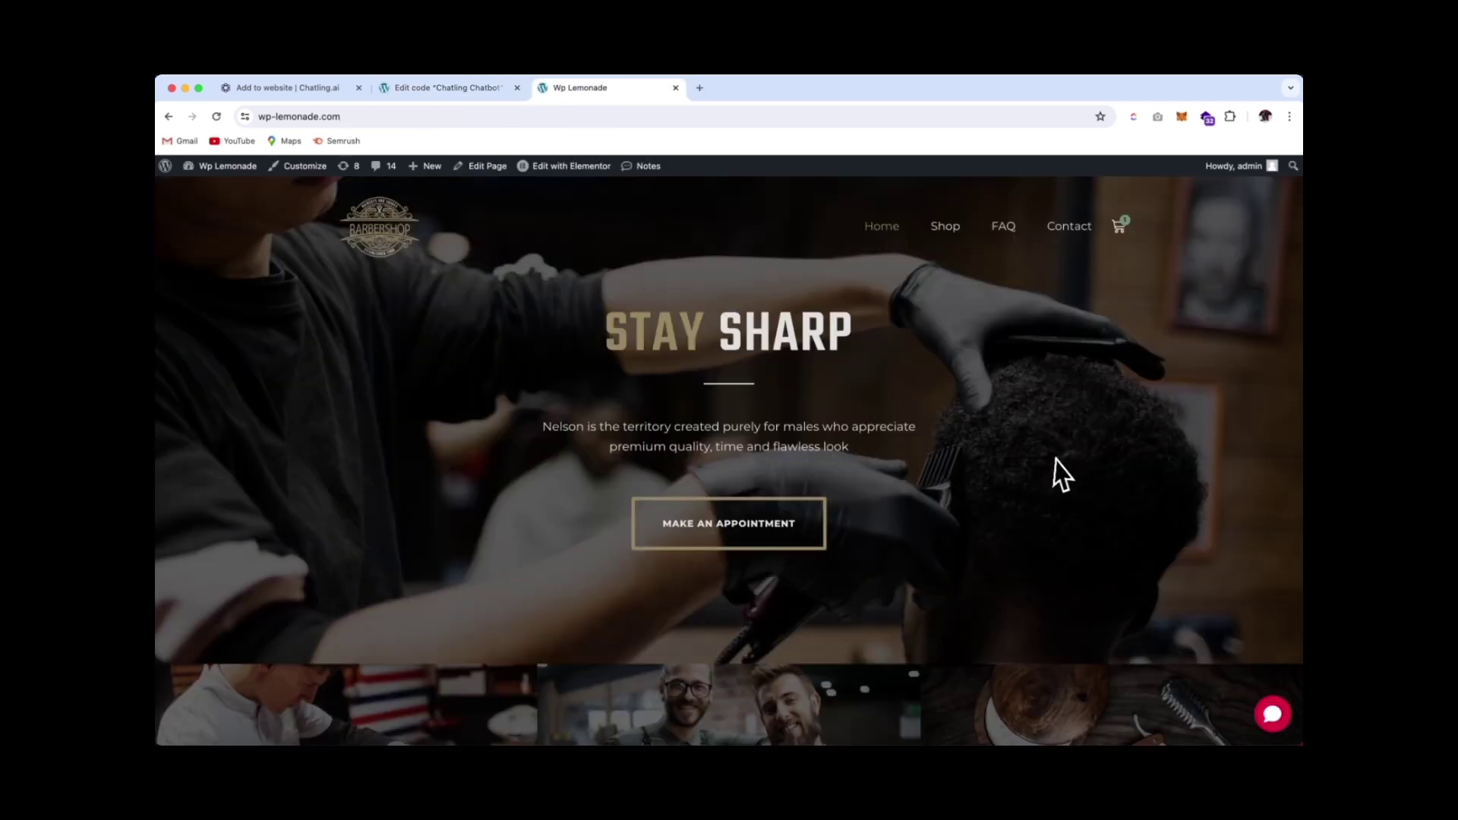
Open the red chat bubble on the live homepage and scroll through the earlier booking conversation
{"action": "left_click", "coordinate": [1273, 717]}
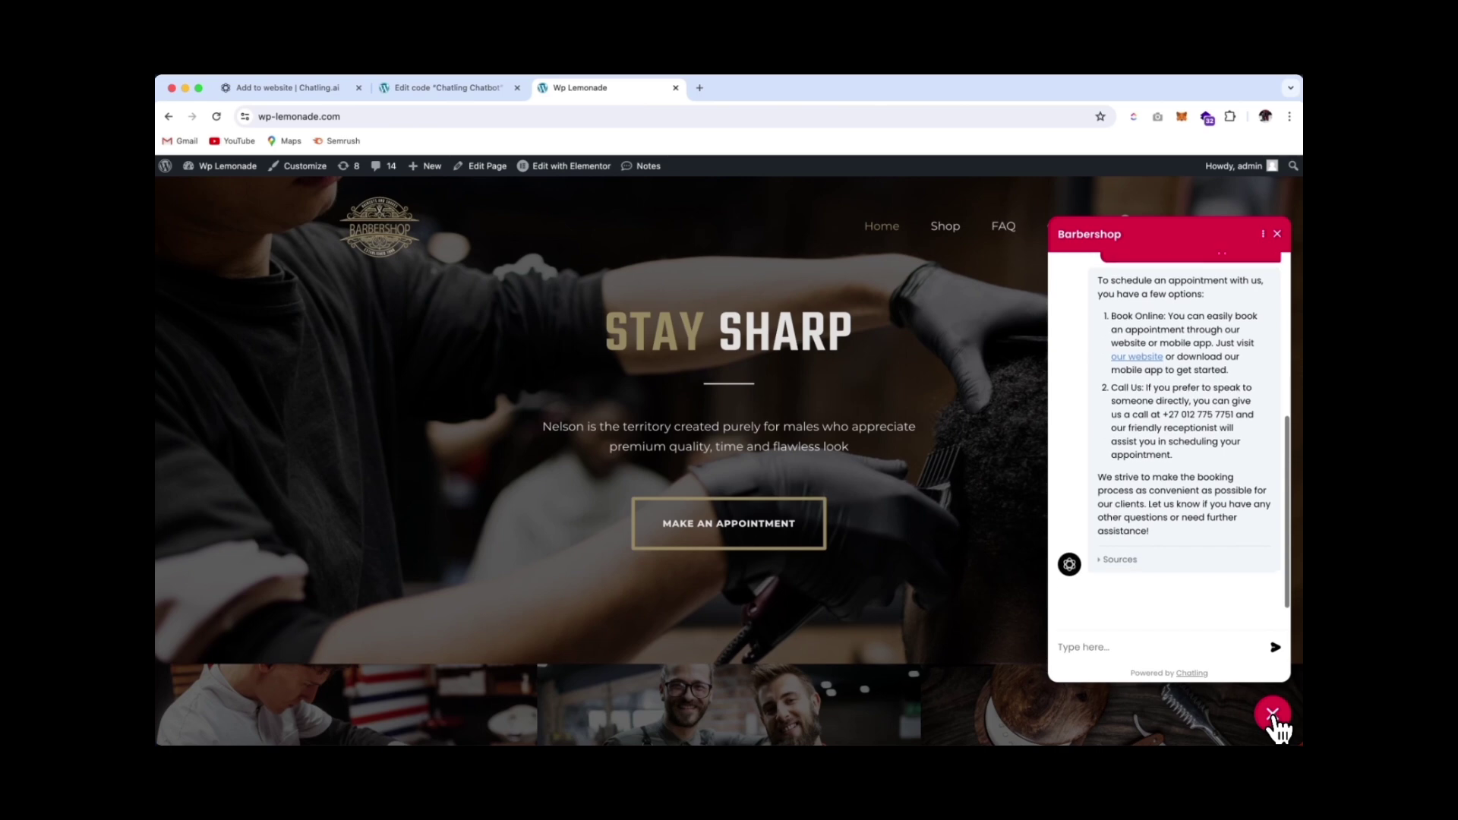
{"action": "scroll", "coordinate": [1204, 395], "scroll_direction": "up", "scroll_amount": 5}
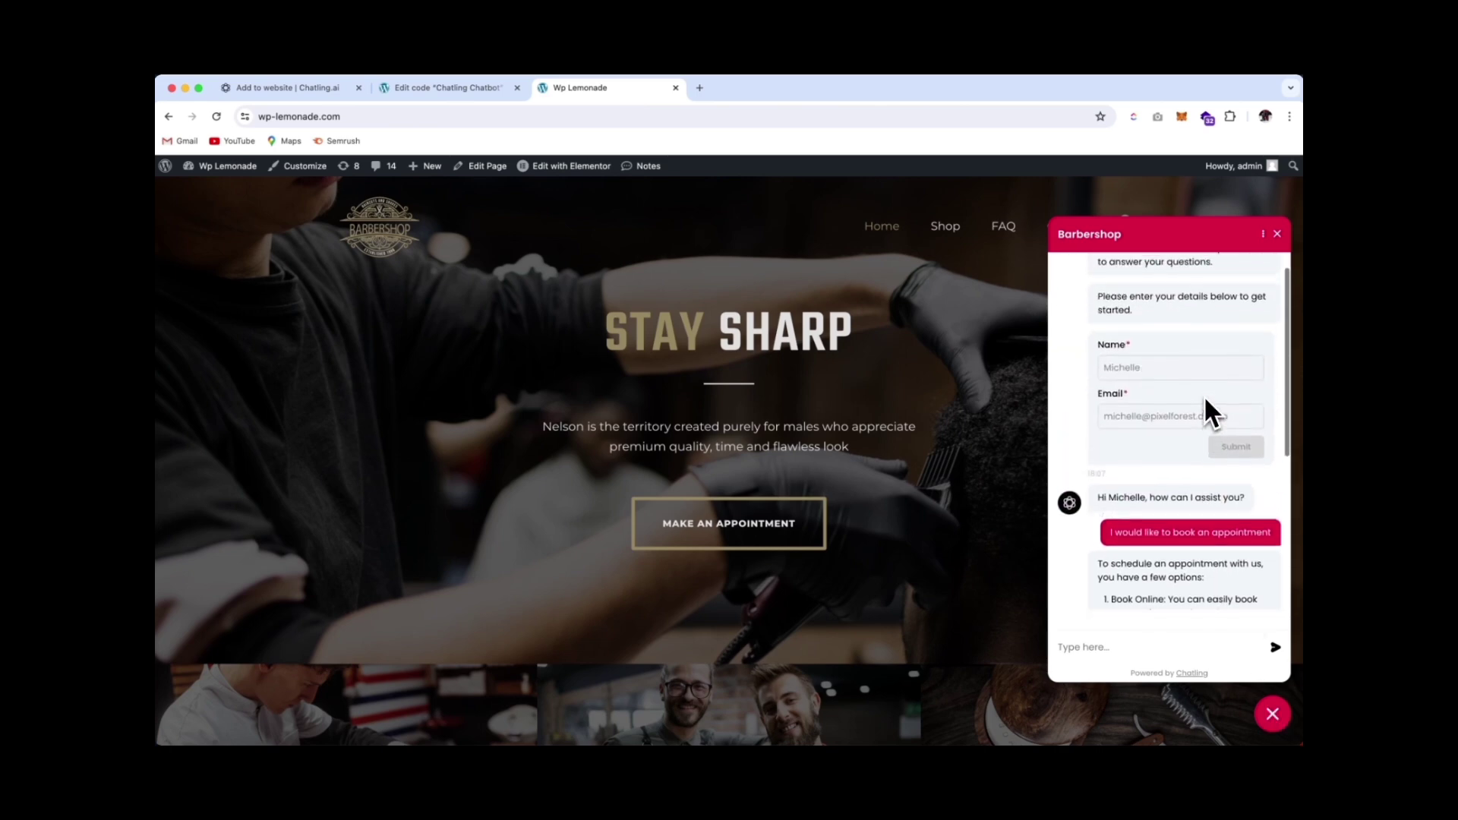
{"action": "scroll", "coordinate": [1204, 395], "scroll_direction": "down", "scroll_amount": 5}
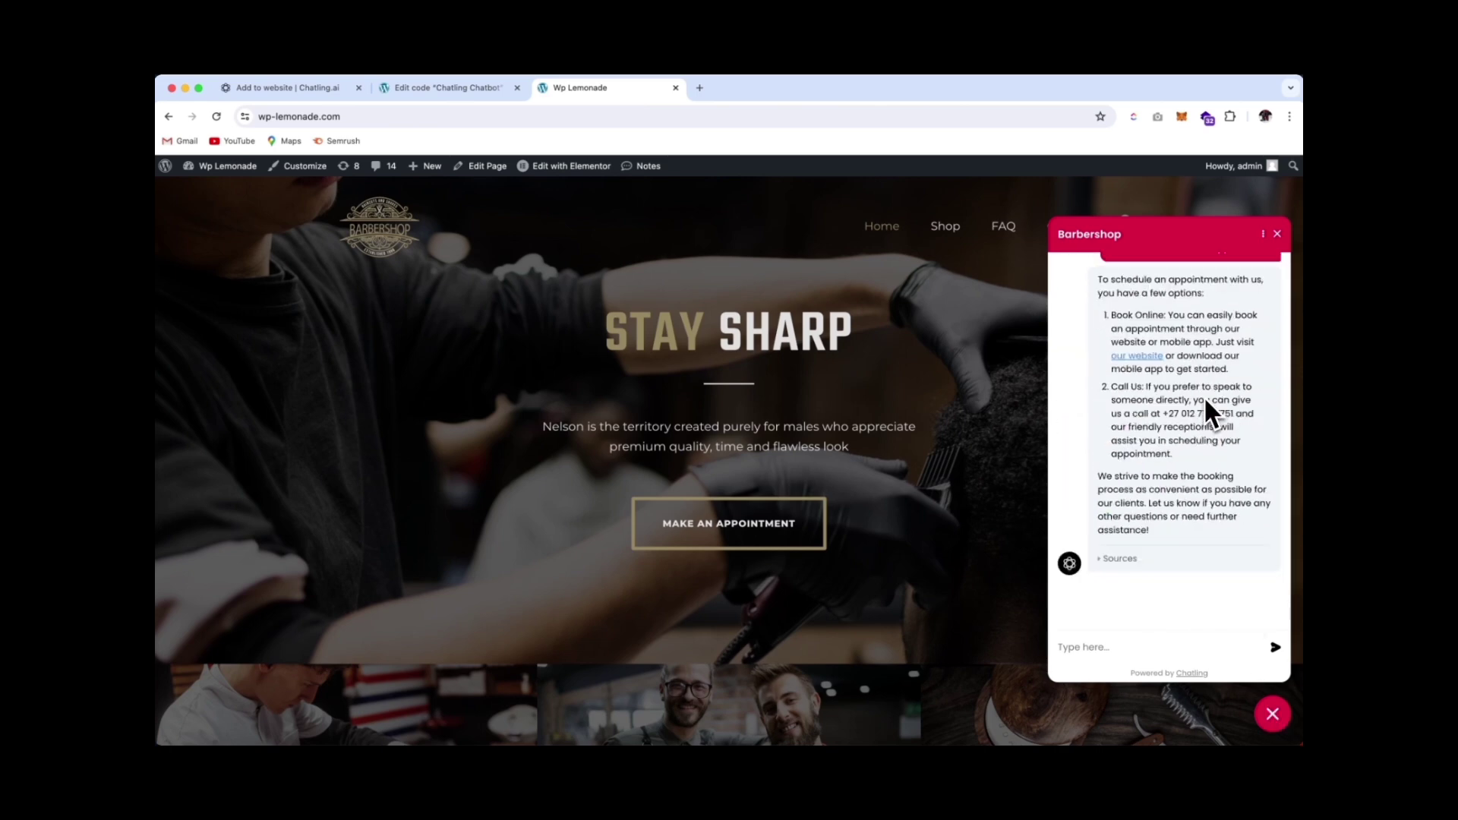